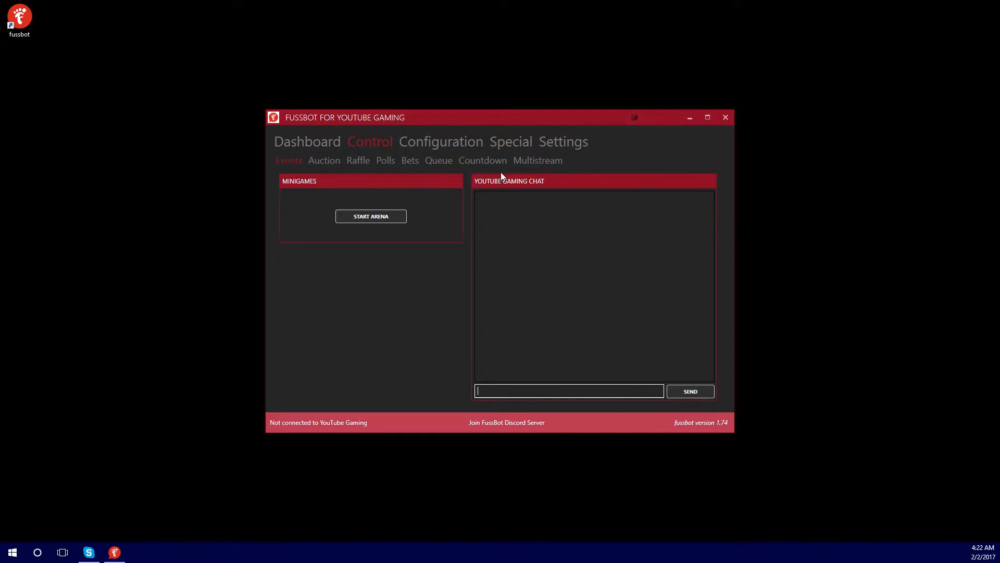
pyautogui.click(460, 142)
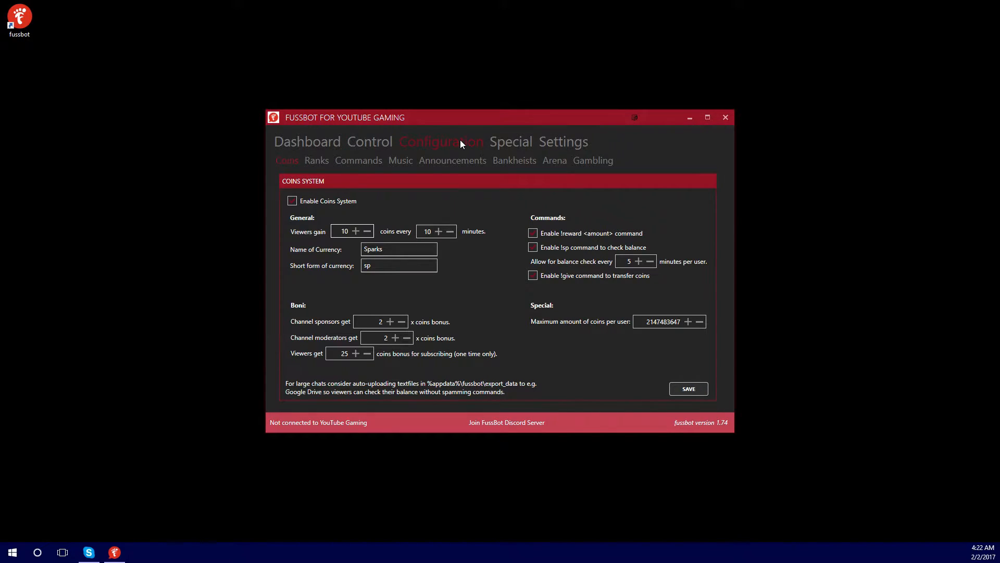
pyautogui.click(507, 145)
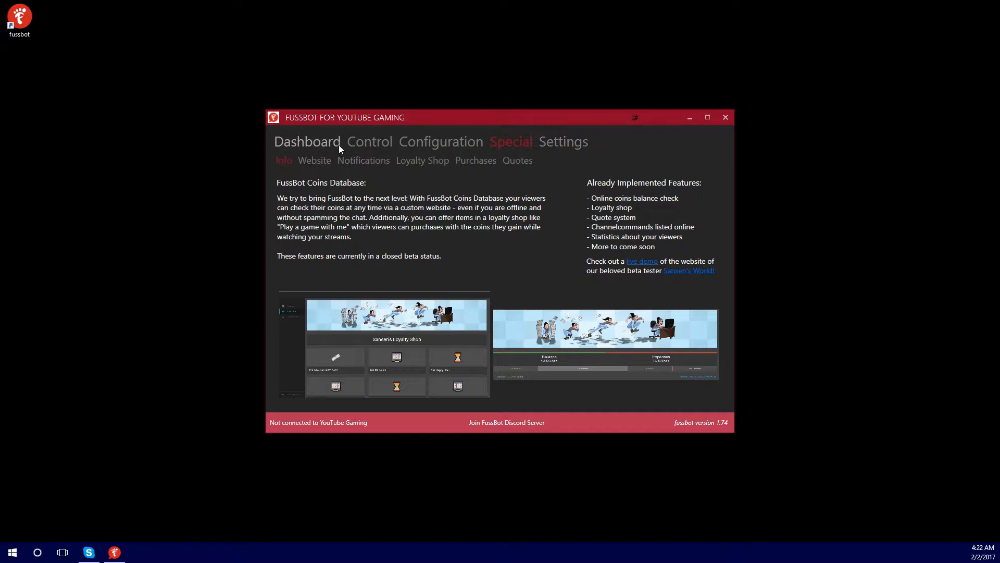
# Step: Authenticate the bot login by entering the Google account e-mail and password, choosing the EmberBot channel and allowing offline access
pyautogui.click(573, 147)
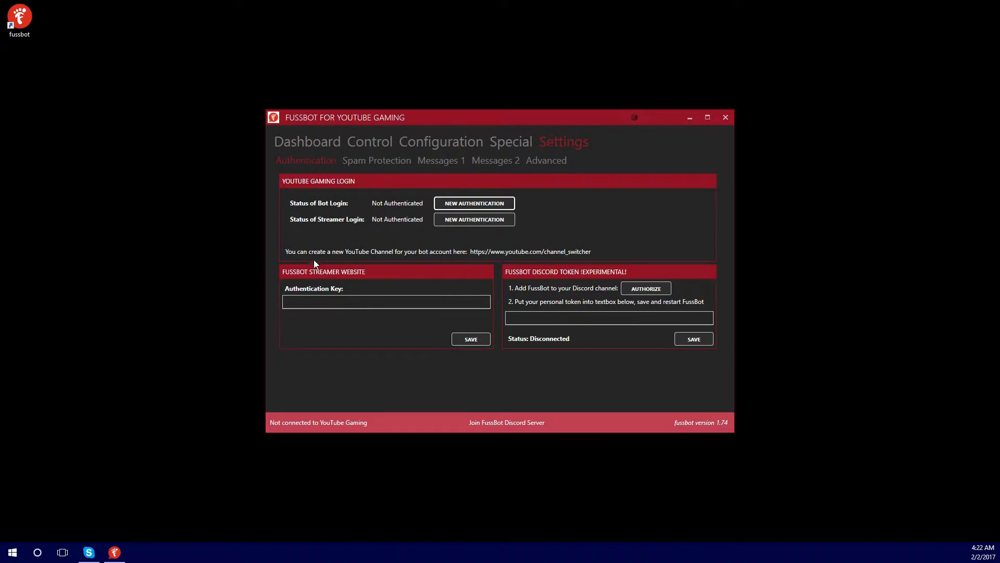
pyautogui.moveTo(470, 251); pyautogui.dragTo(535, 249)
pyautogui.click(480, 204)
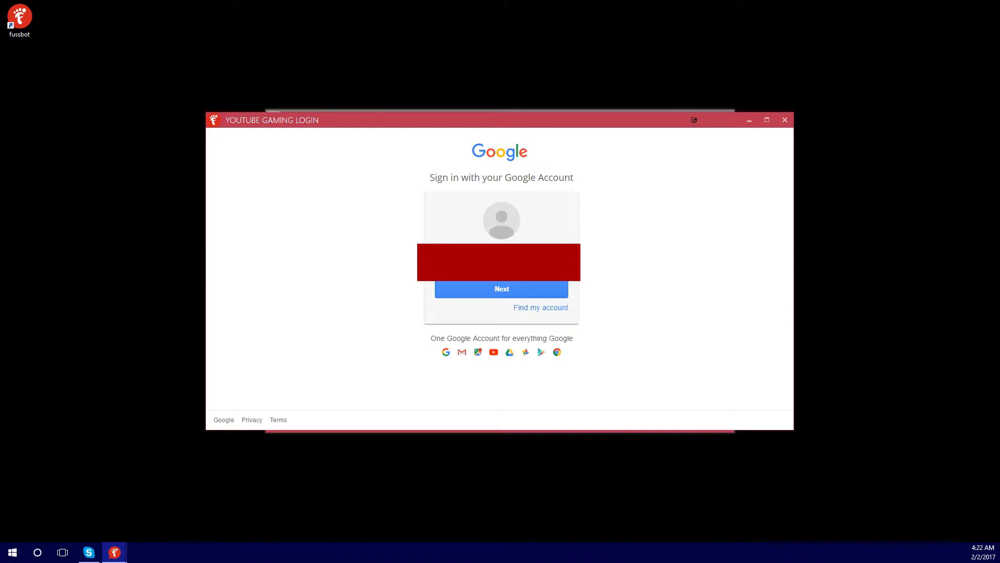
pyautogui.press('Return')
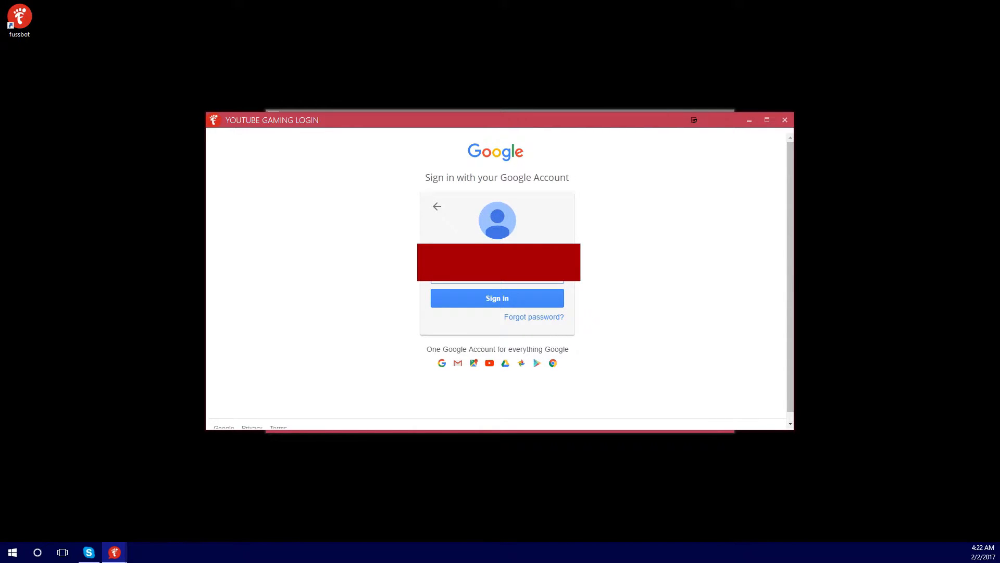
pyautogui.press('Return')
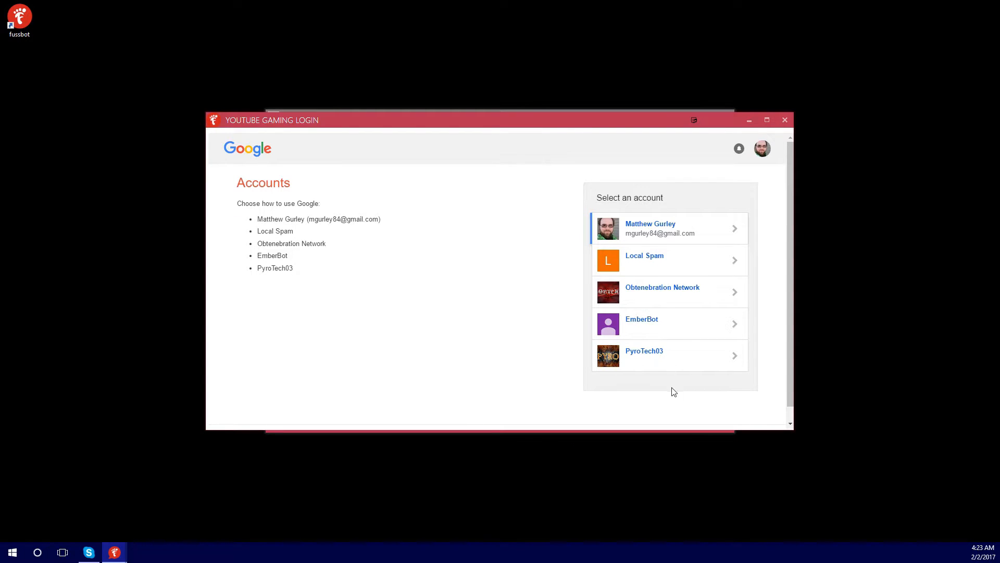
pyautogui.click(657, 330)
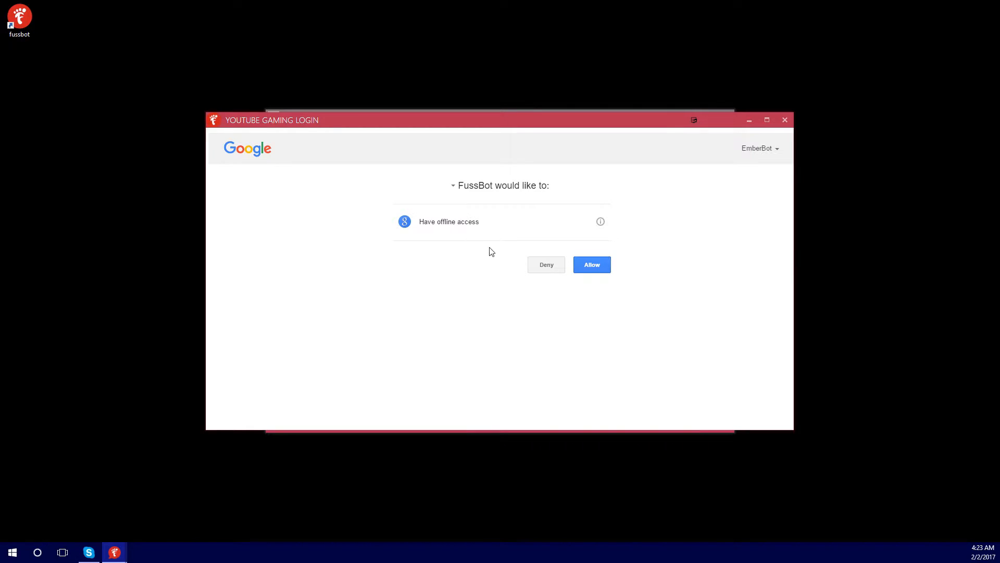
pyautogui.click(593, 265)
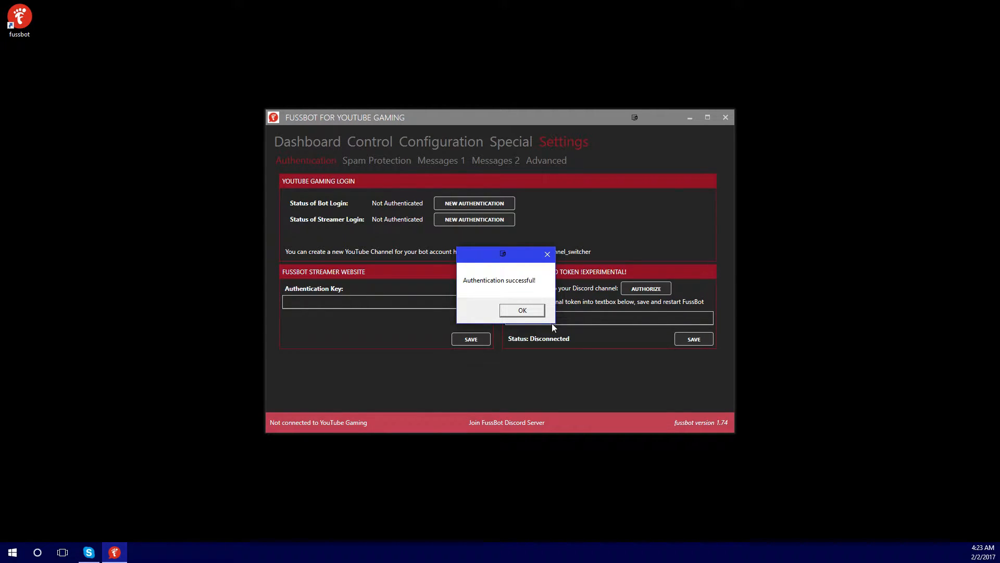
pyautogui.click(521, 313)
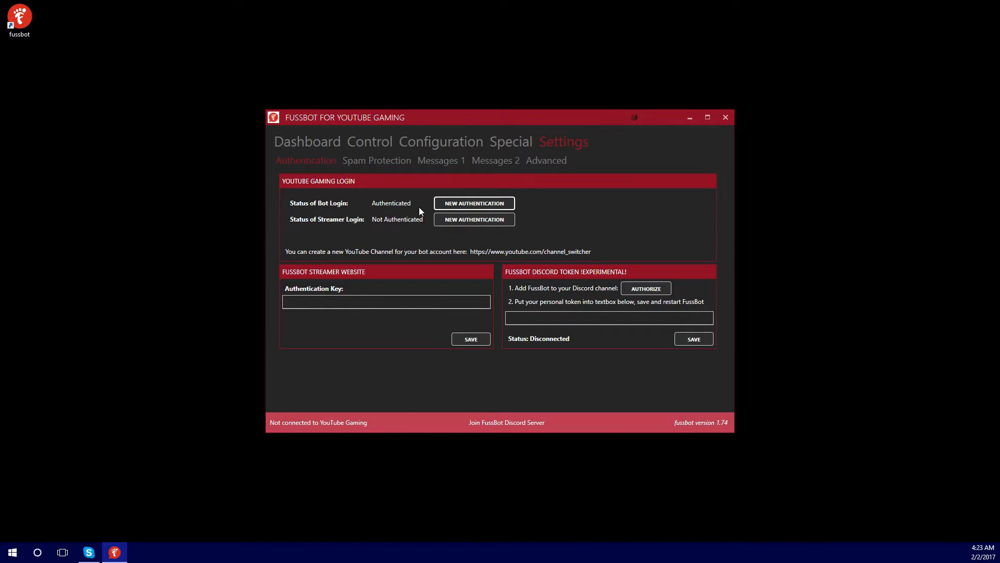
# Step: Authenticate the streamer login with the PyroTech03 channel and allow the requested access
pyautogui.click(459, 223)
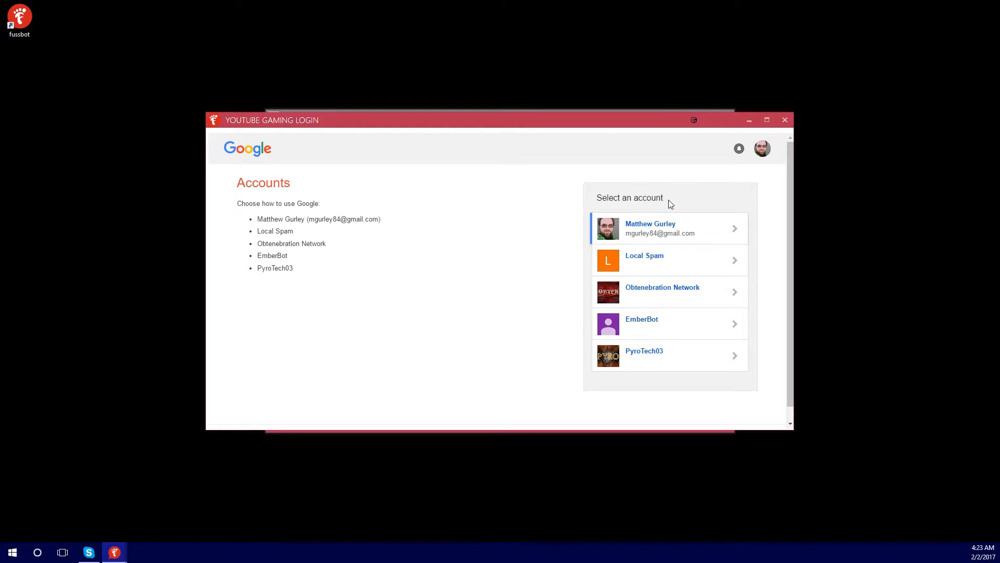
pyautogui.click(653, 354)
pyautogui.click(580, 261)
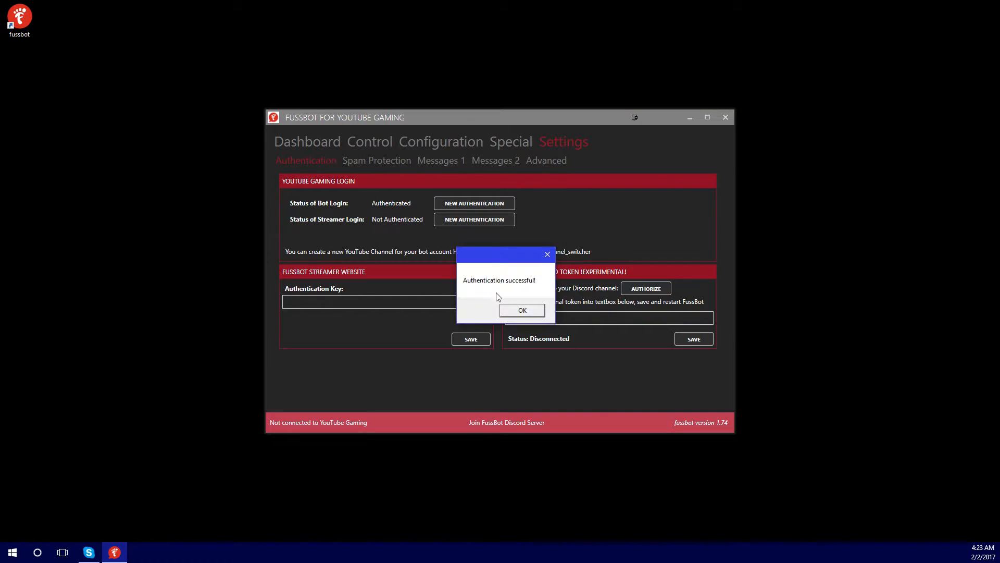
pyautogui.click(519, 309)
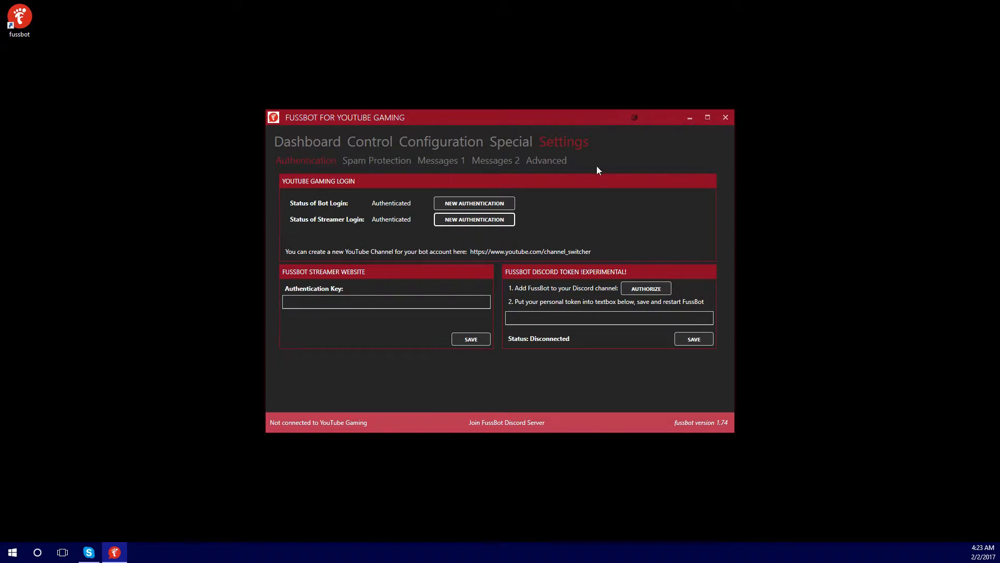
# Step: Reposition the bot window and paste the personal Discord token into the FussBot Discord token field
pyautogui.moveTo(507, 119); pyautogui.dragTo(745, 34)
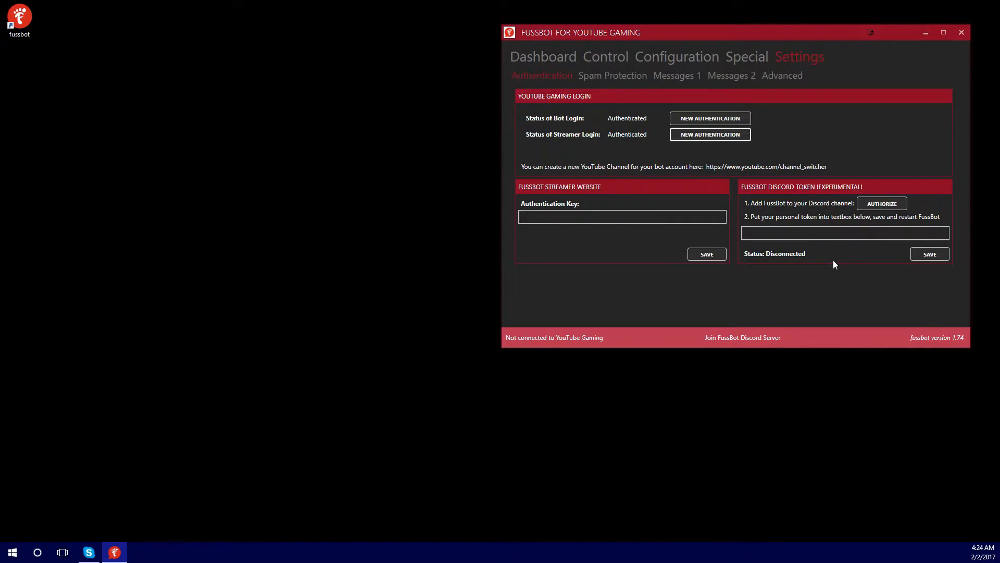
pyautogui.hotkey('ctrl', 'v')
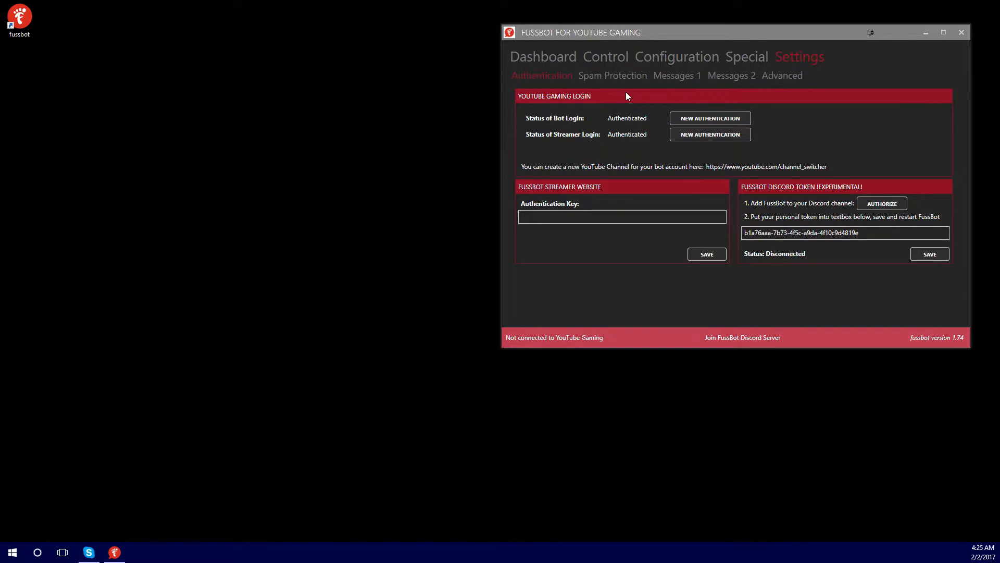
# Step: Review the actions available for blacklisted words in the spam protection settings
pyautogui.click(619, 80)
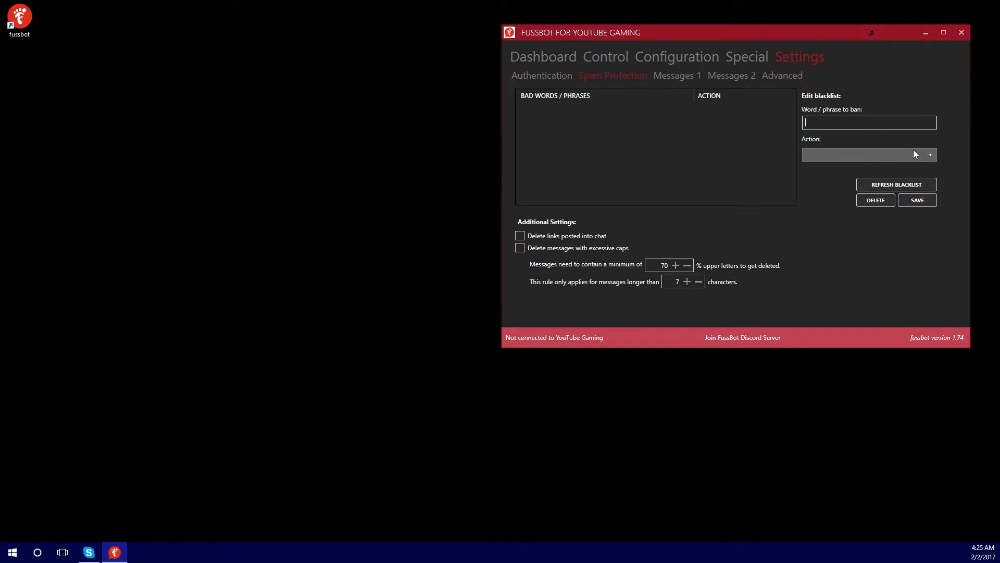
pyautogui.click(868, 157)
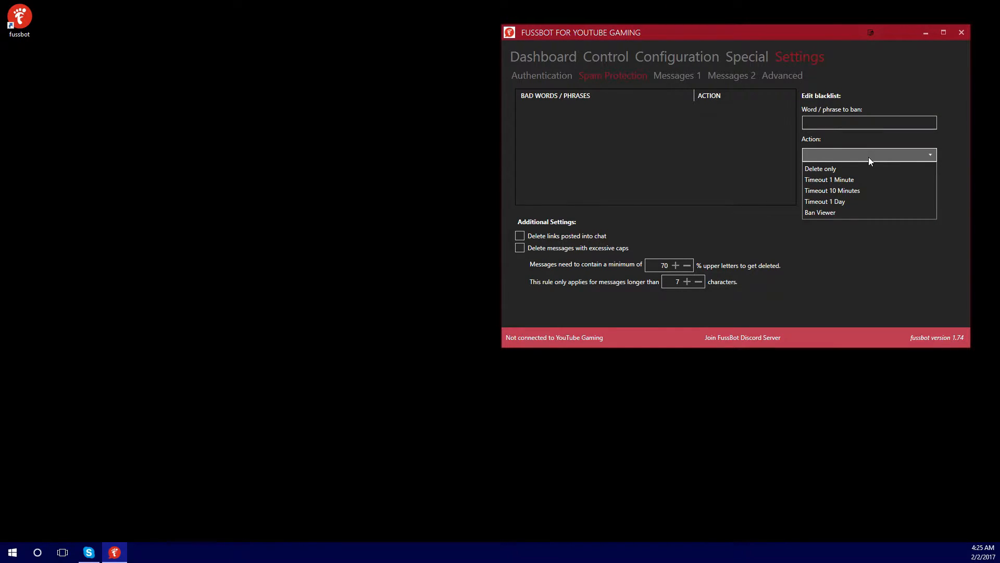
pyautogui.click(856, 119)
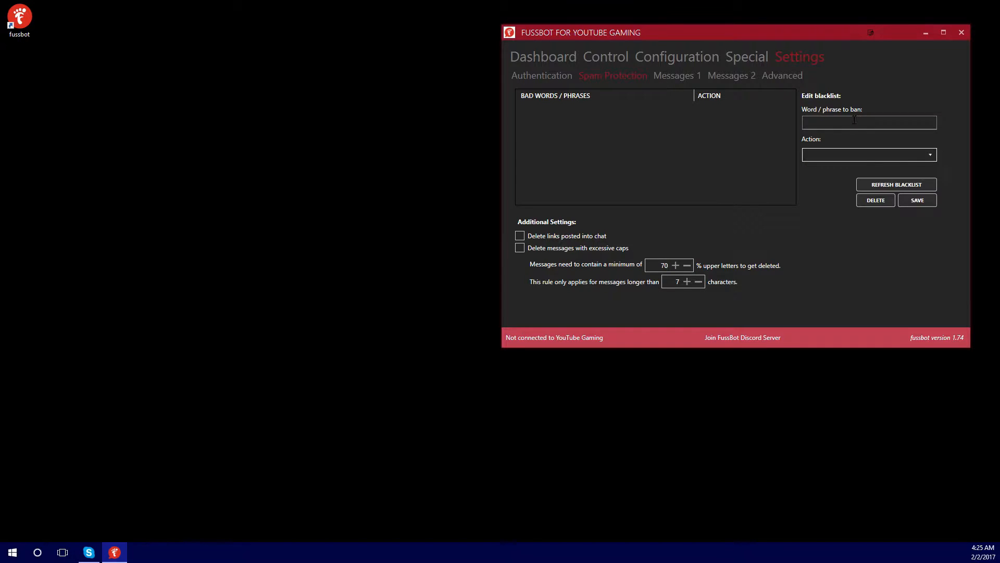
pyautogui.click(845, 157)
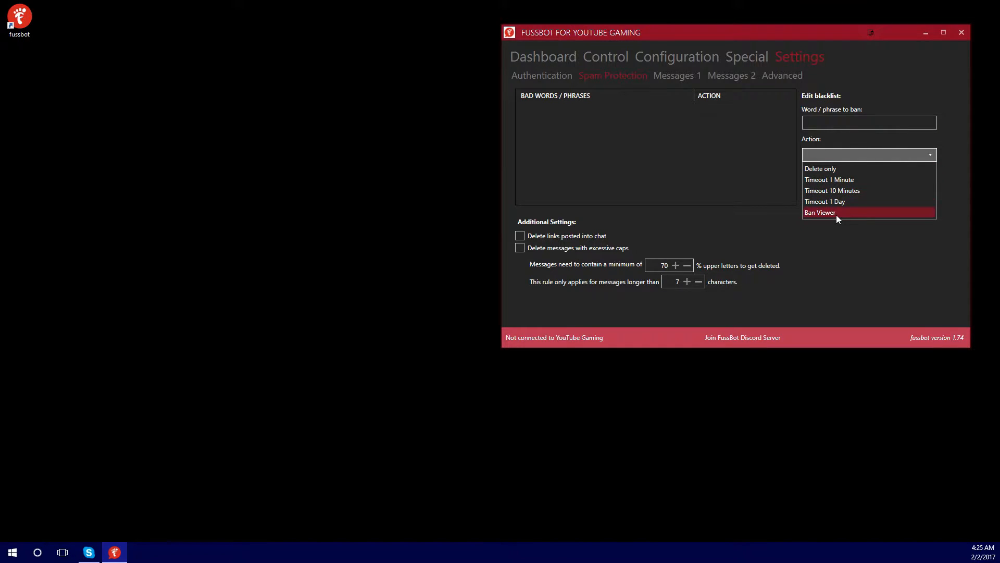
pyautogui.click(802, 252)
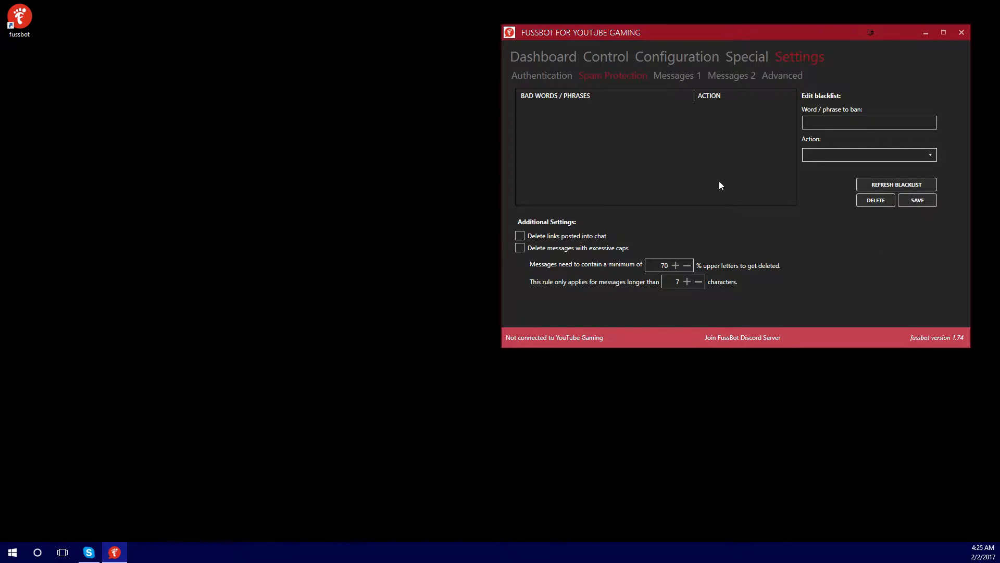
# Step: Add the word "porn" to the spam blacklist with the action Delete only and save the entry
pyautogui.click(897, 123)
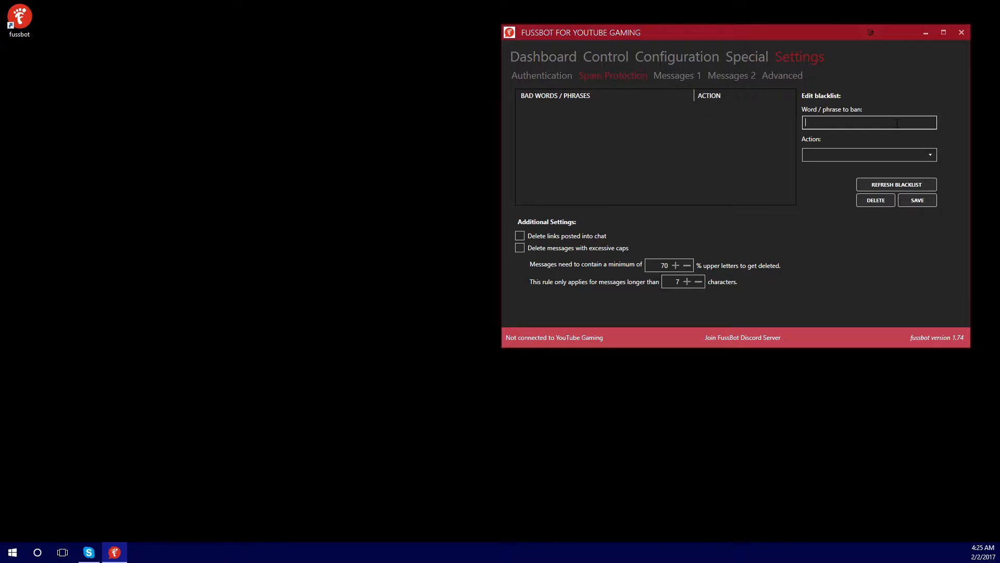
pyautogui.write('porn')
pyautogui.click(835, 161)
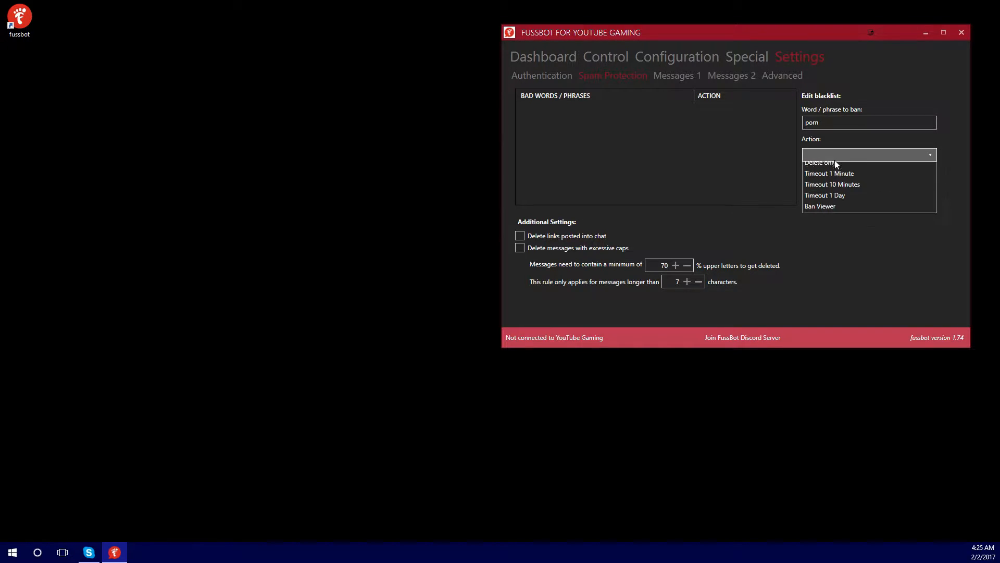
pyautogui.click(865, 170)
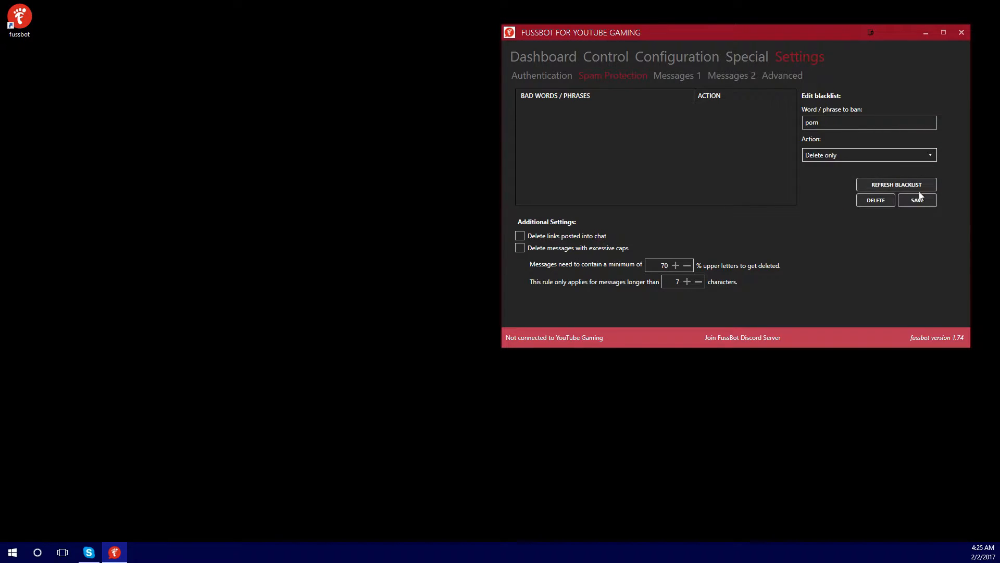
pyautogui.click(918, 200)
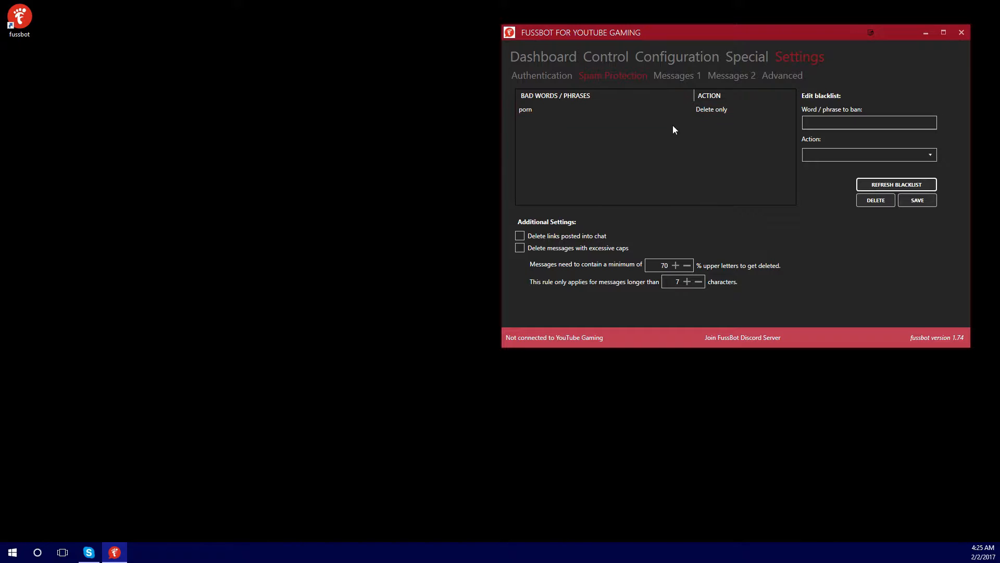
# Step: Delete the "porn" entry from the spam blacklist
pyautogui.click(672, 110)
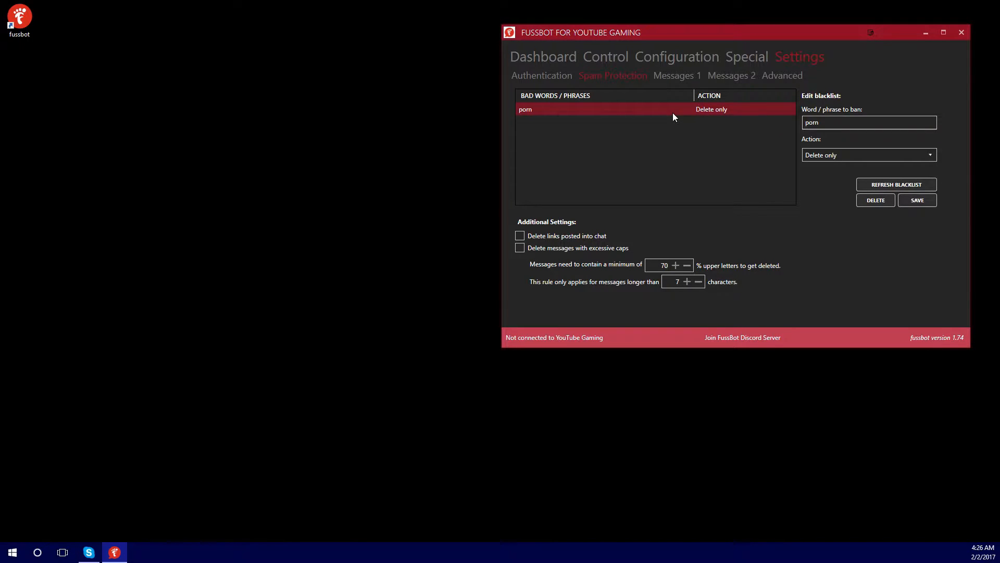
pyautogui.click(872, 205)
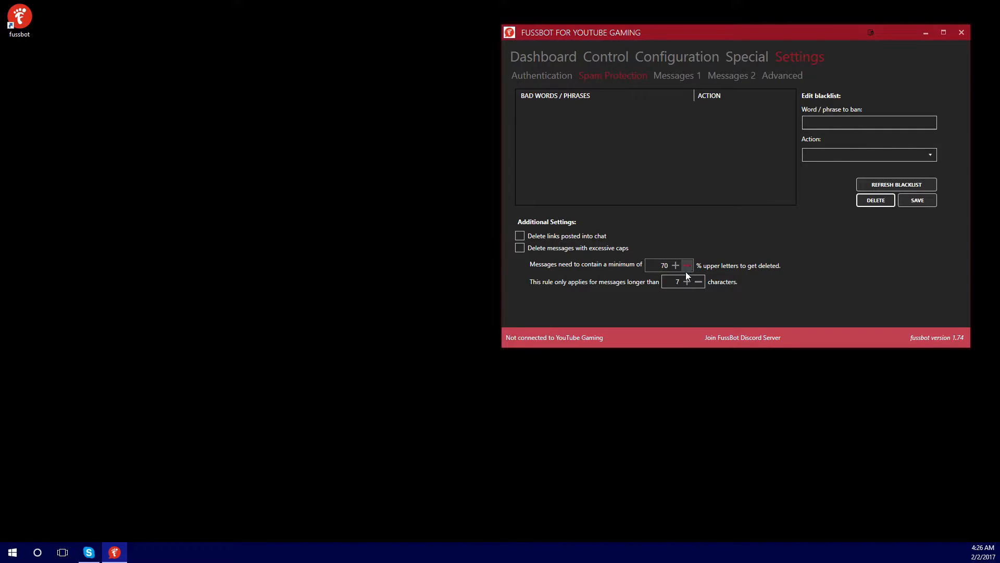
# Step: Review the message texts for raffles, auctions, polls, queue and bets, as well as the advanced settings
pyautogui.click(665, 77)
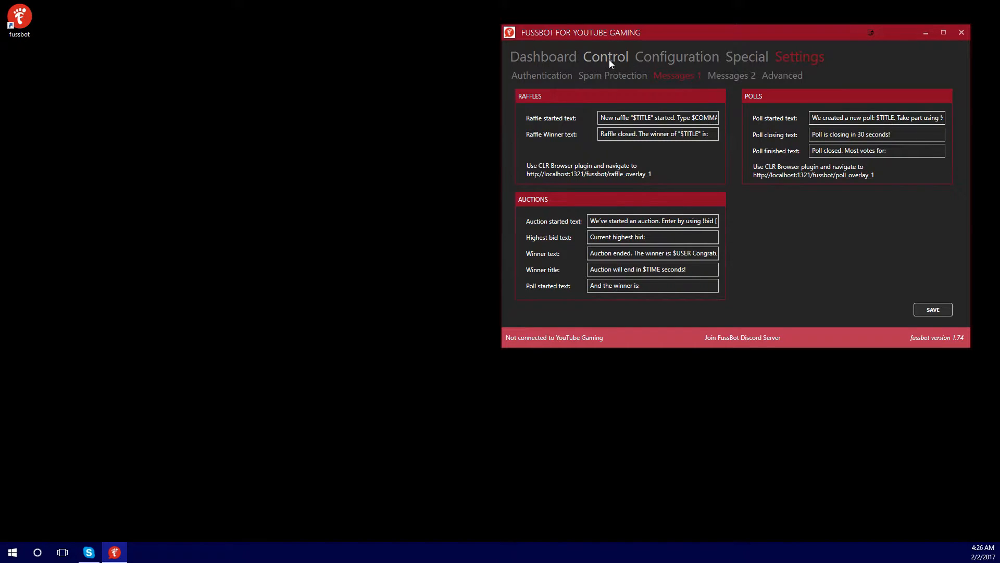
pyautogui.click(613, 119)
pyautogui.moveTo(614, 118); pyautogui.dragTo(651, 119)
pyautogui.click(622, 120)
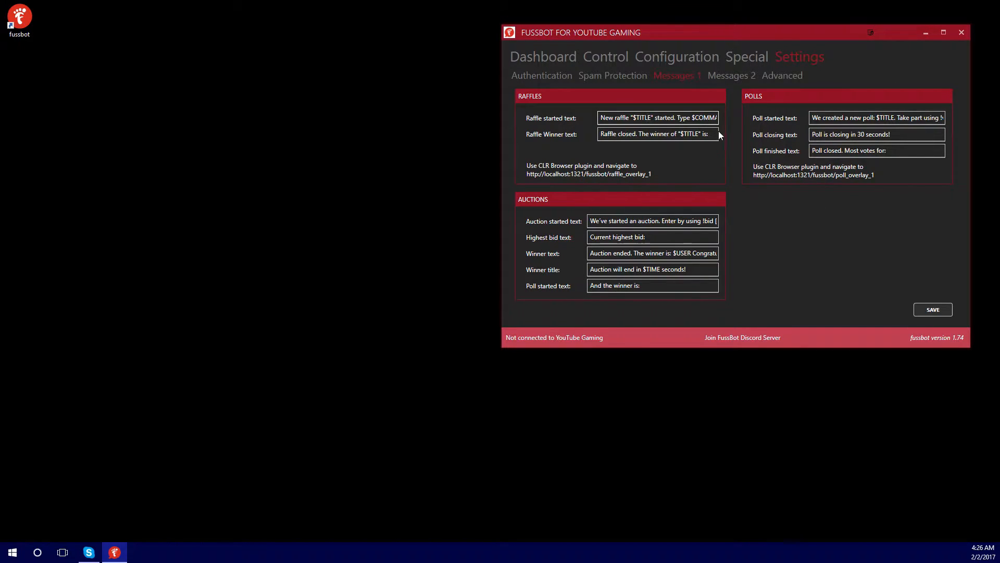
pyautogui.click(728, 78)
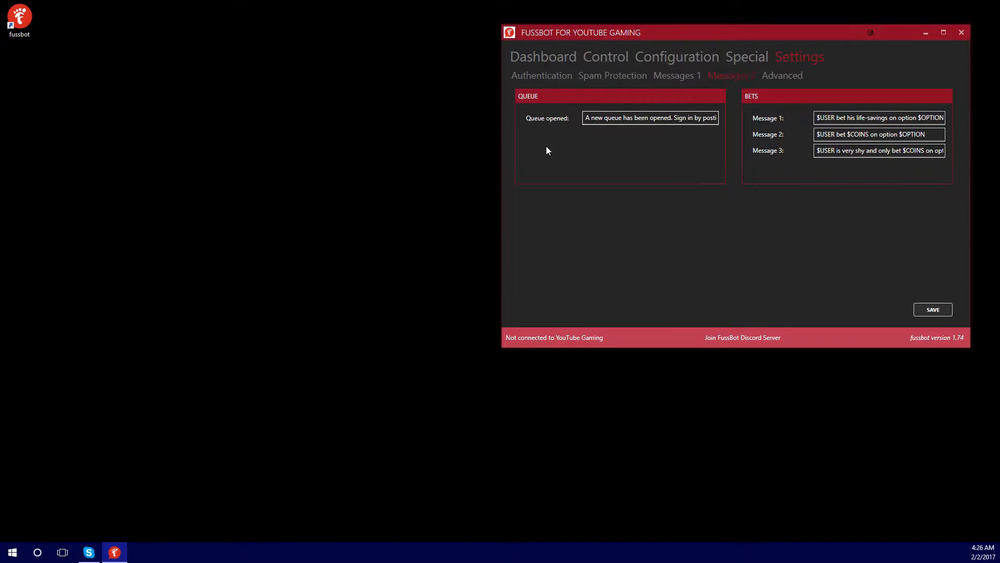
pyautogui.moveTo(610, 118); pyautogui.dragTo(651, 118)
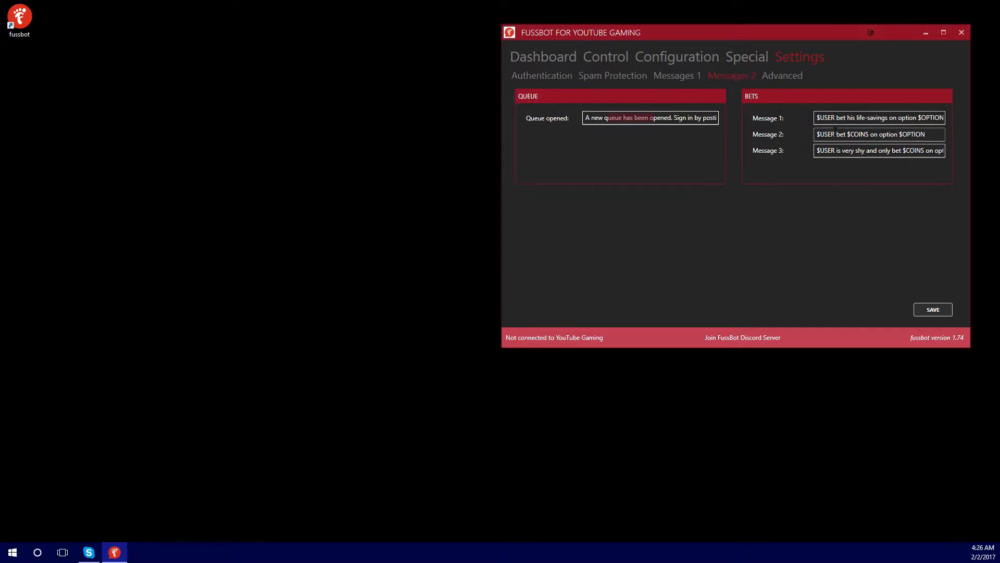
pyautogui.click(775, 79)
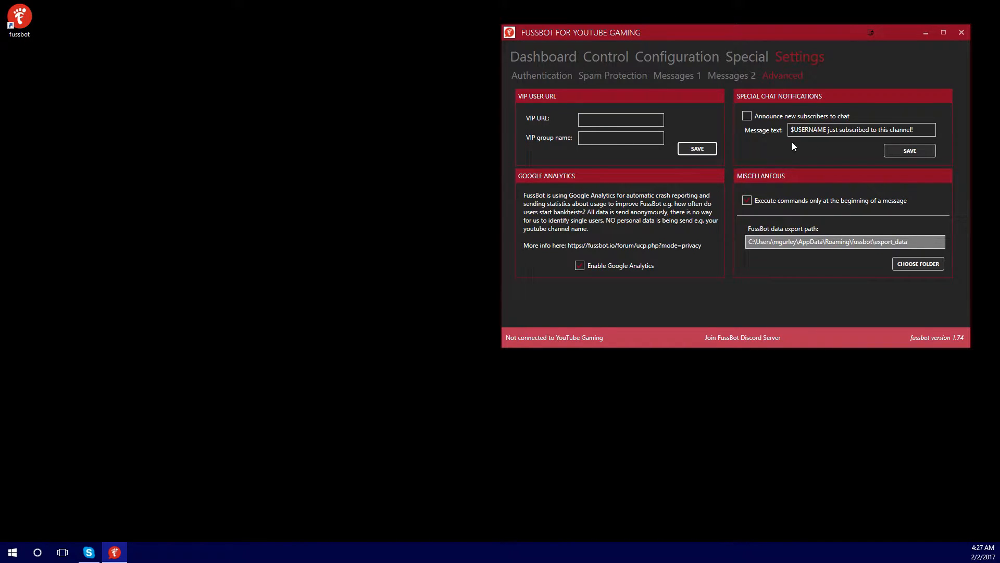
pyautogui.moveTo(843, 27); pyautogui.dragTo(810, 48)
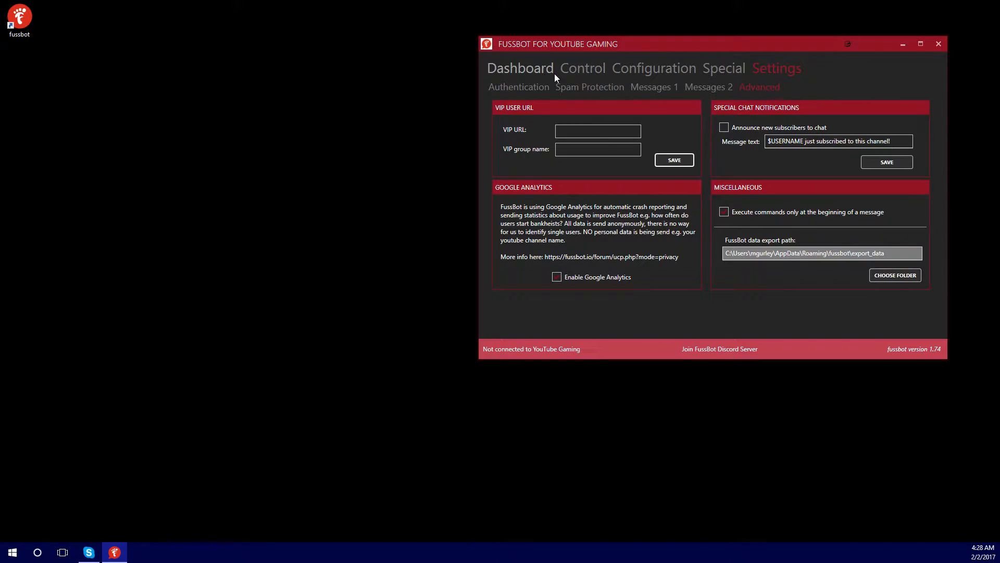
# Step: Refresh the list of livestream chats in the dashboard's status view
pyautogui.click(524, 70)
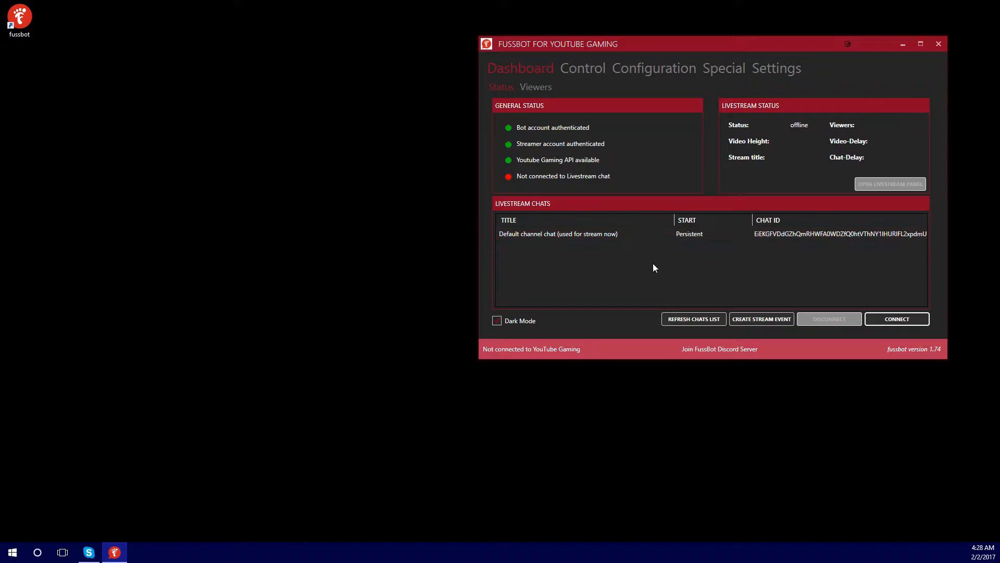
pyautogui.click(680, 322)
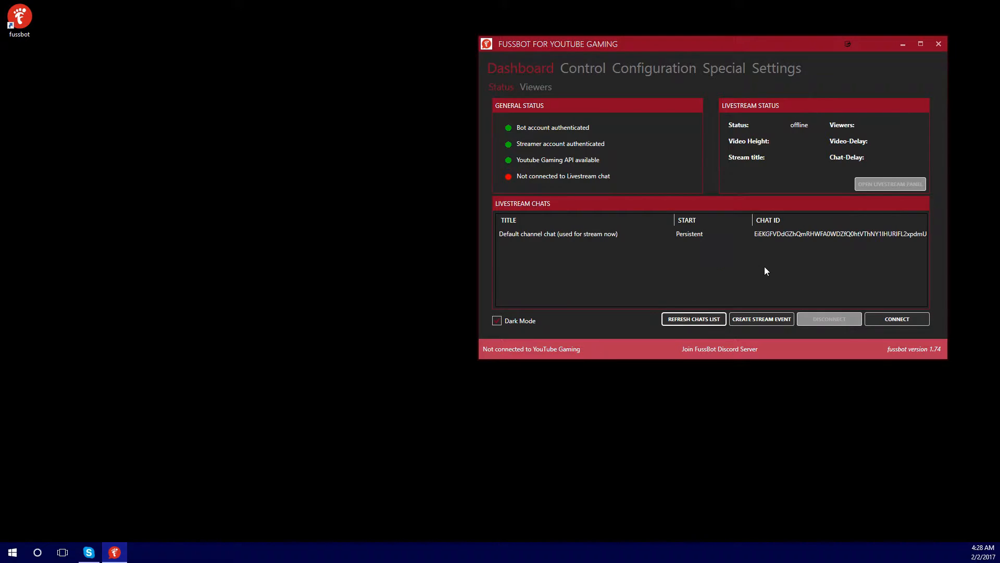
pyautogui.click(682, 235)
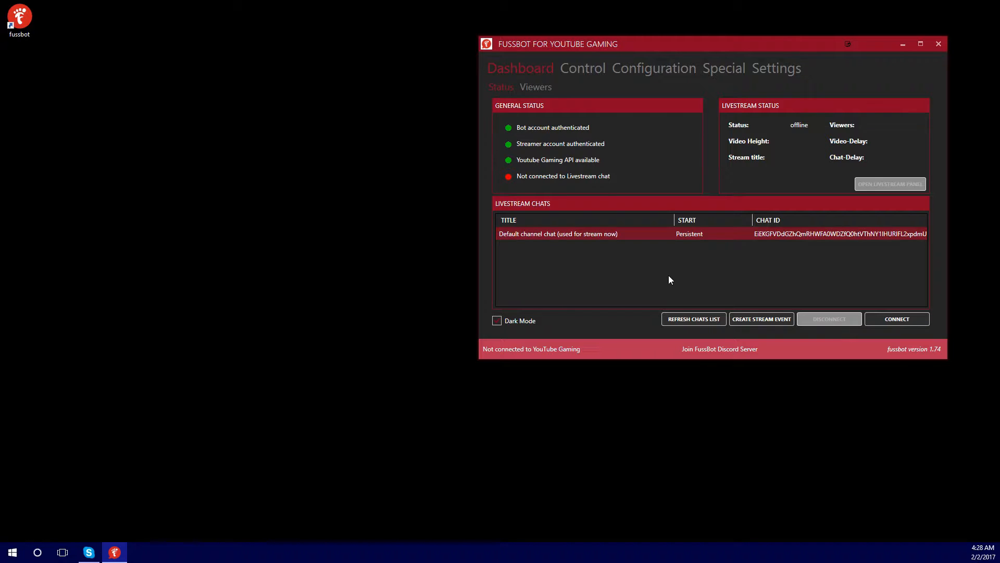
pyautogui.click(683, 321)
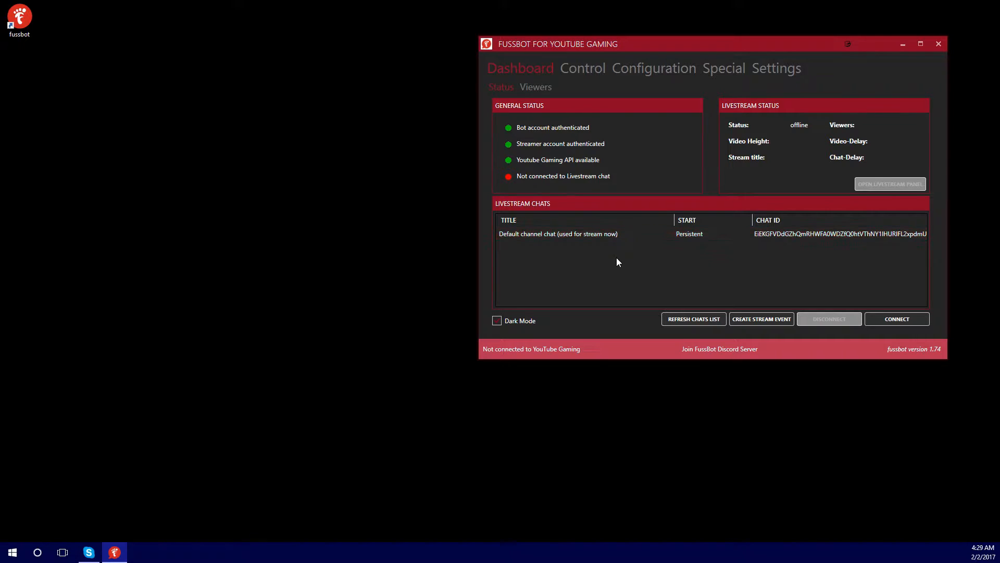
# Step: Dismiss the stream event creation and connect the bot to the default channel chat used for stream now
pyautogui.click(772, 321)
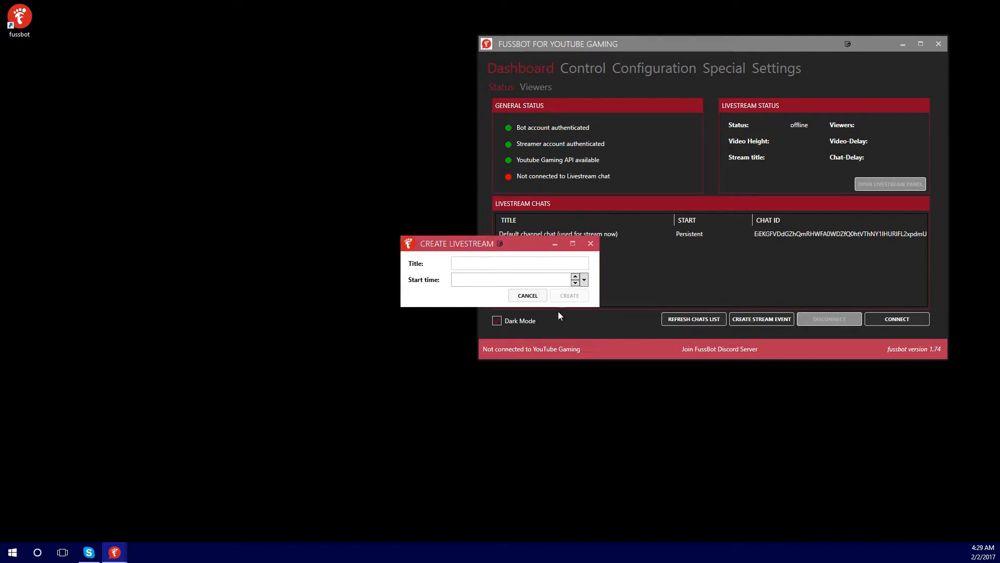
pyautogui.click(528, 296)
pyautogui.click(758, 238)
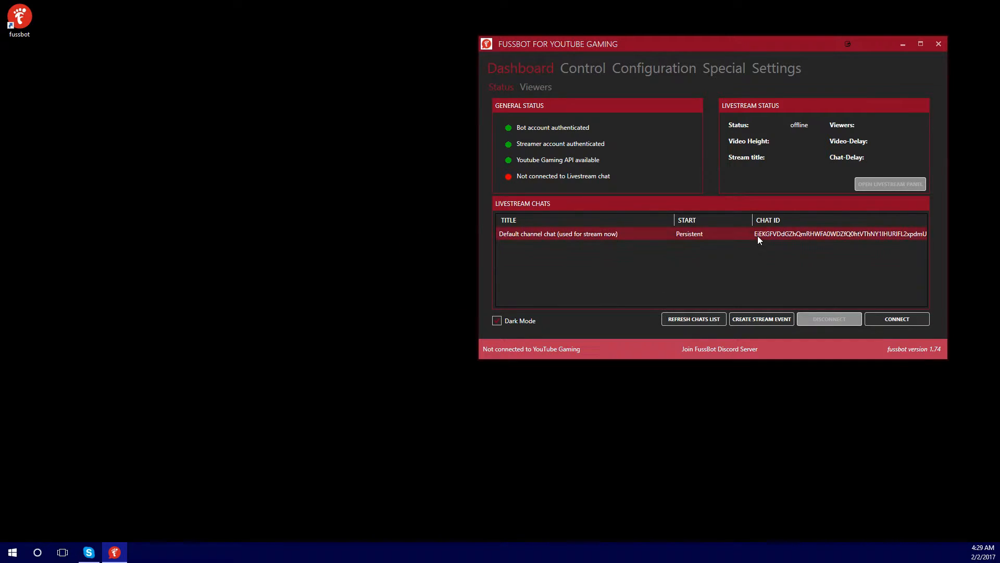
pyautogui.click(888, 321)
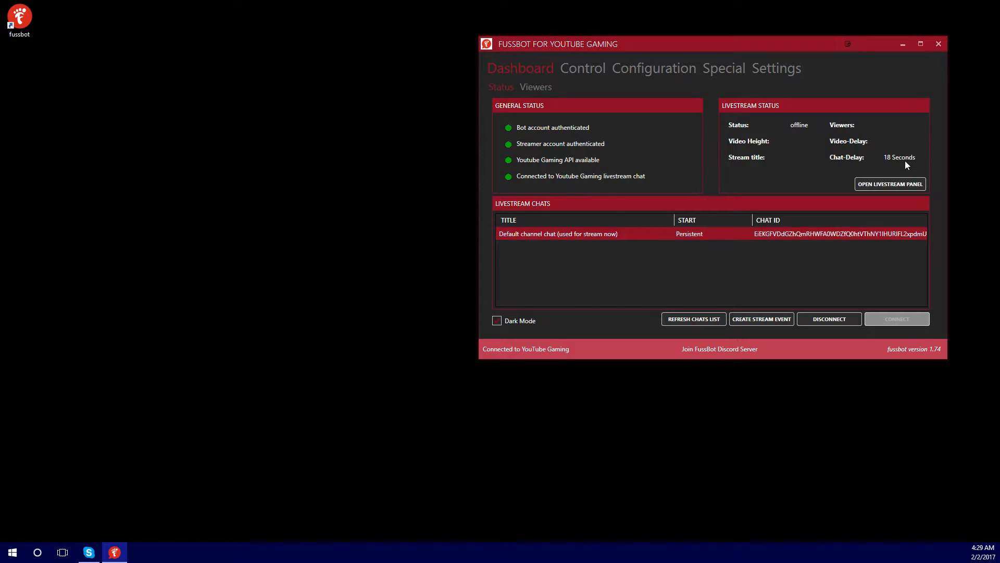
# Step: Review the dashboard's viewer list and its viewer search, leaving the search without entering a name
pyautogui.moveTo(627, 45); pyautogui.dragTo(475, 80)
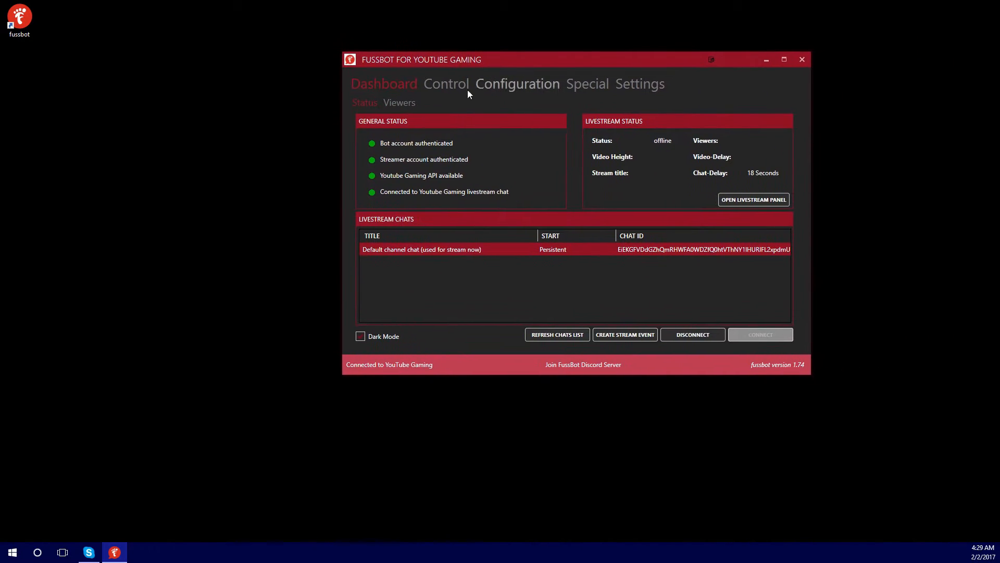
pyautogui.click(400, 104)
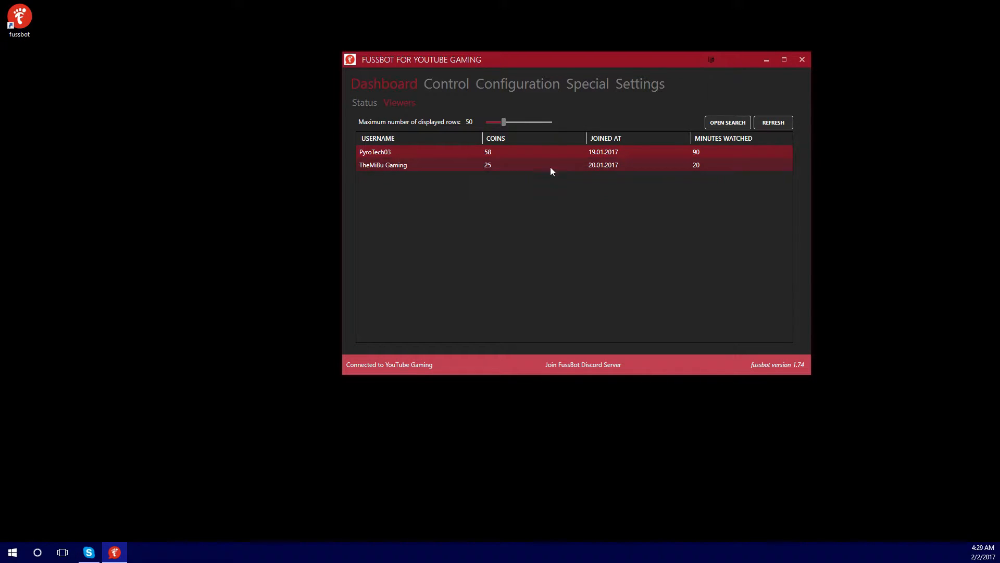
pyautogui.click(728, 127)
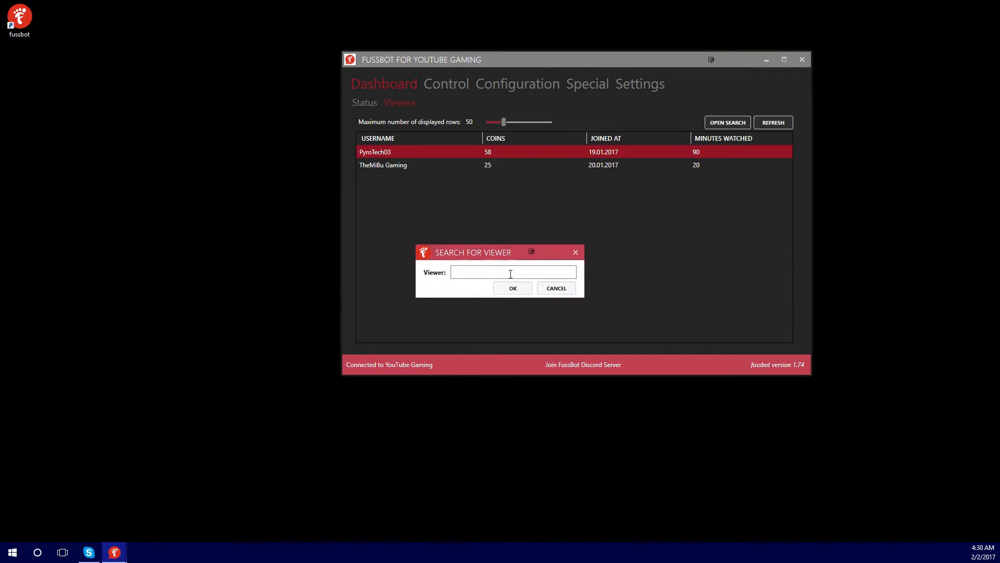
pyautogui.click(556, 288)
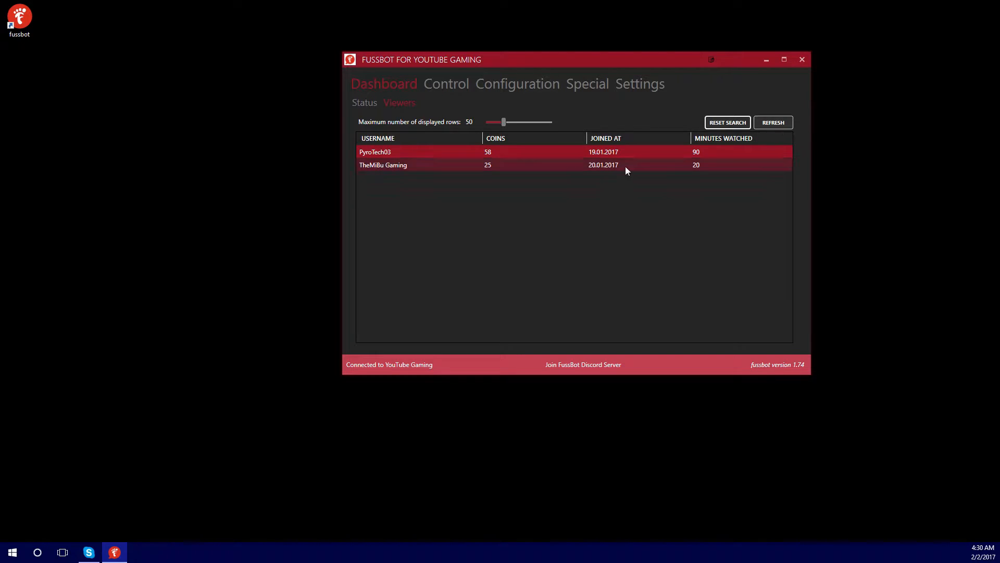
# Step: Return to the dashboard's status view and open the livestream panel in front of the main window
pyautogui.click(375, 104)
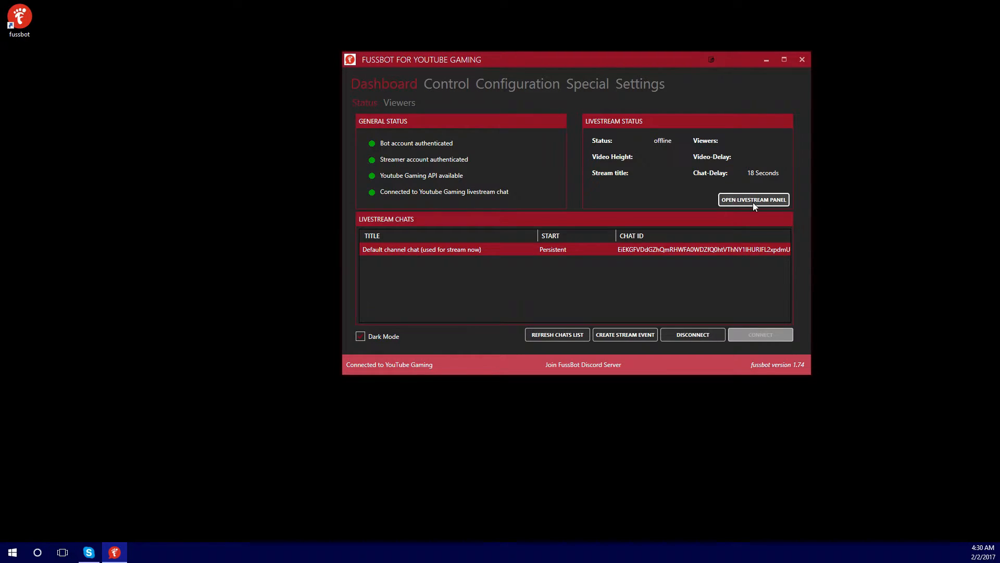
pyautogui.moveTo(677, 57); pyautogui.dragTo(393, 52)
pyautogui.click(477, 193)
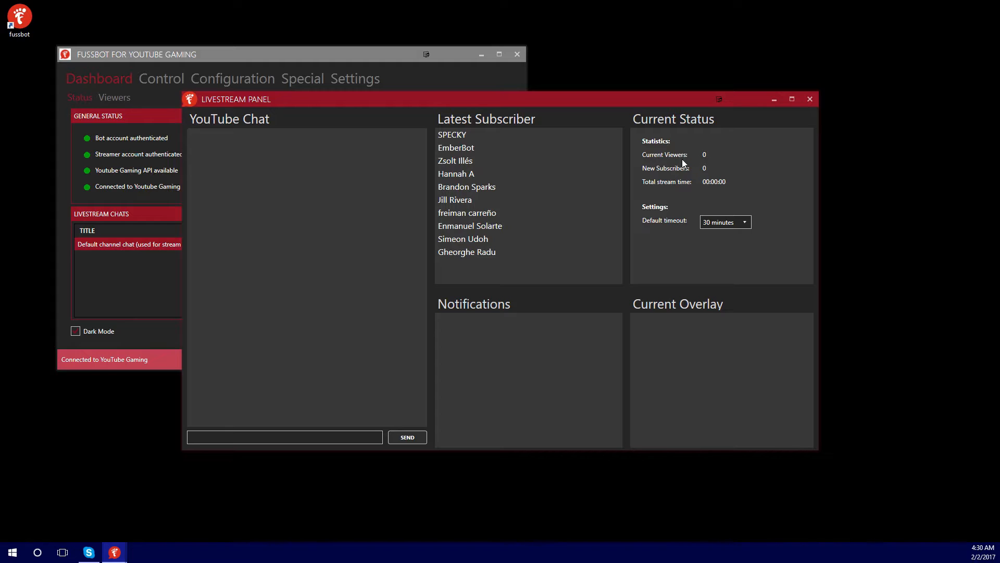
pyautogui.click(401, 67)
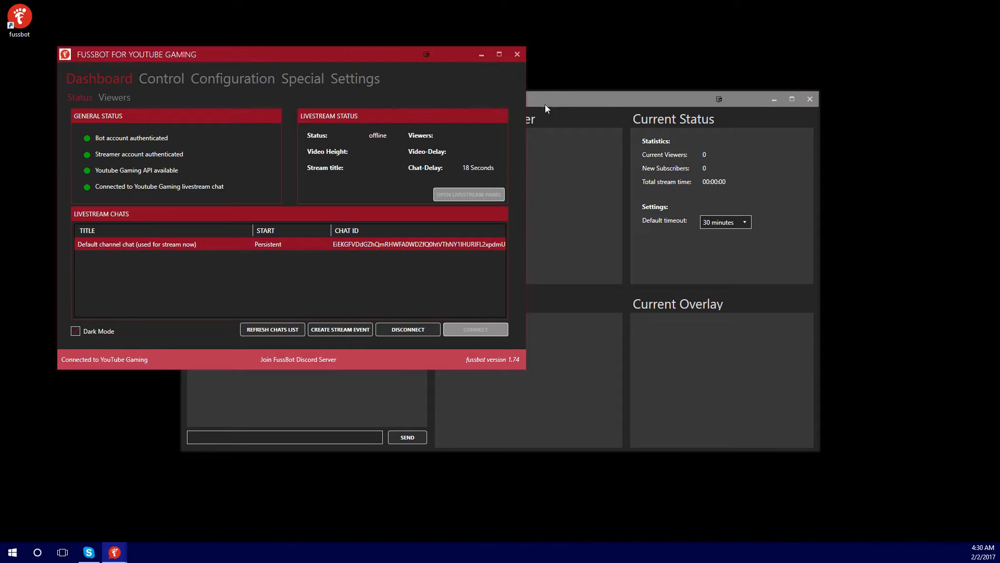
pyautogui.click(580, 107)
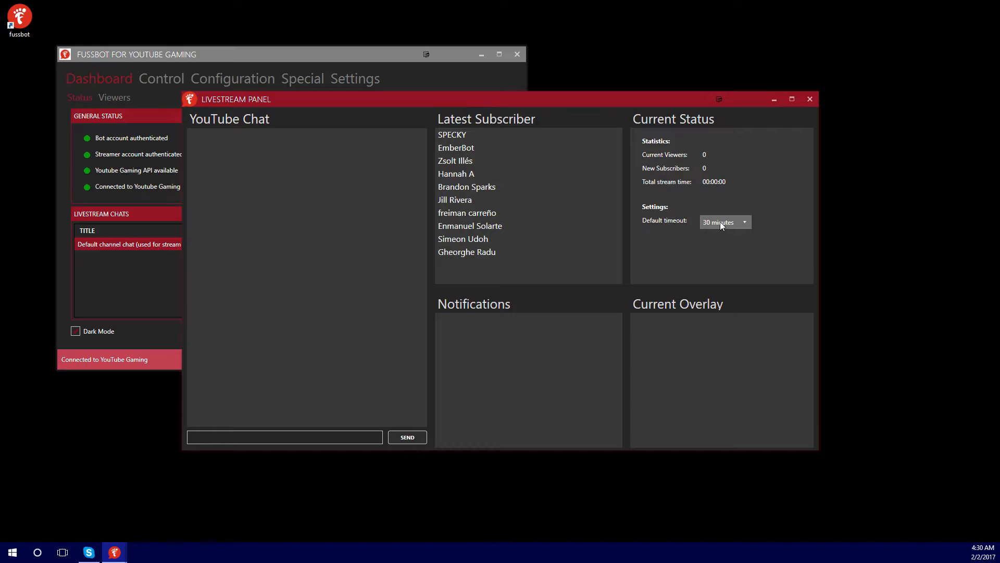
# Step: Choose 30 minutes as the livestream panel's default timeout and move the panel clear of the main window
pyautogui.click(745, 222)
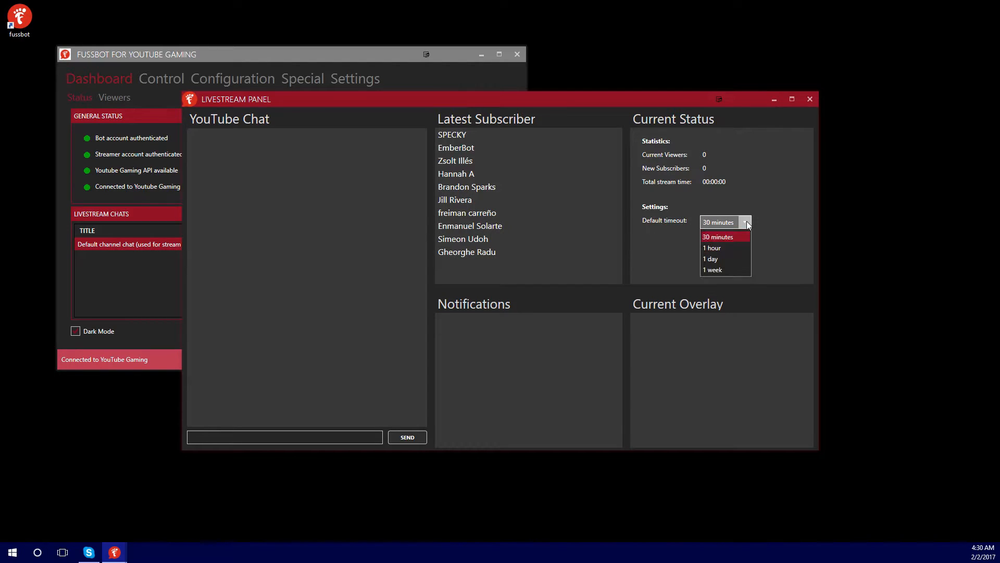
pyautogui.click(745, 222)
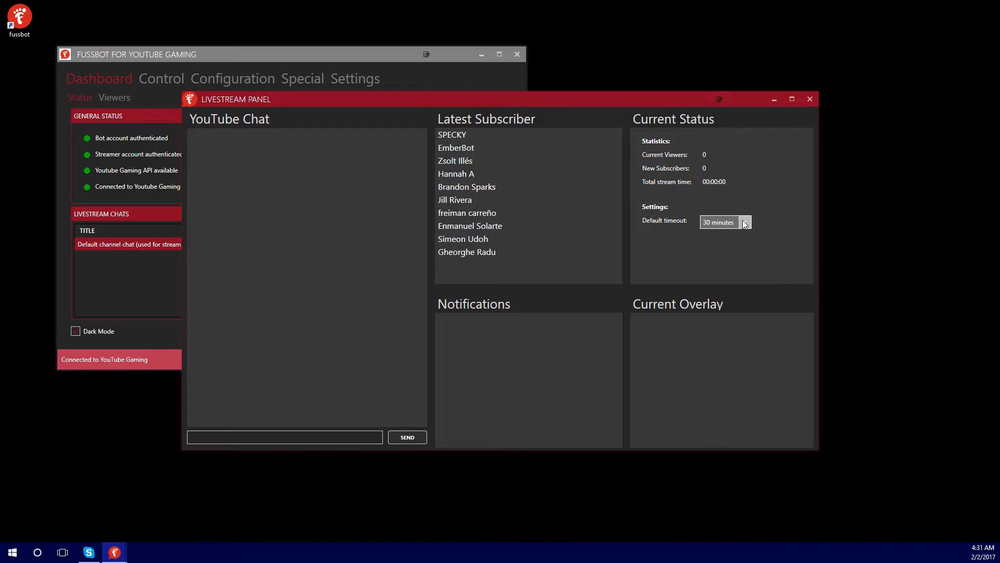
pyautogui.click(745, 224)
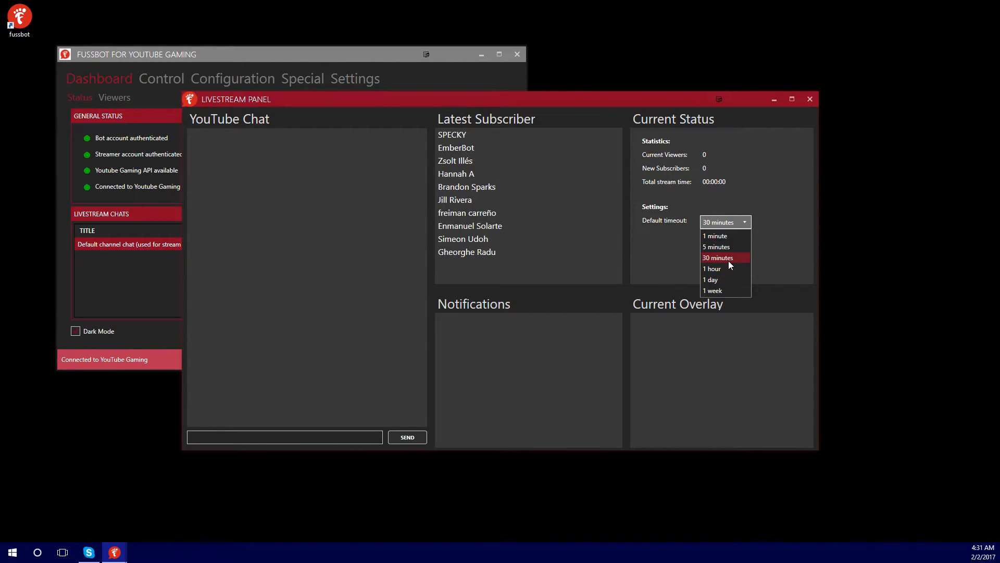
pyautogui.click(711, 262)
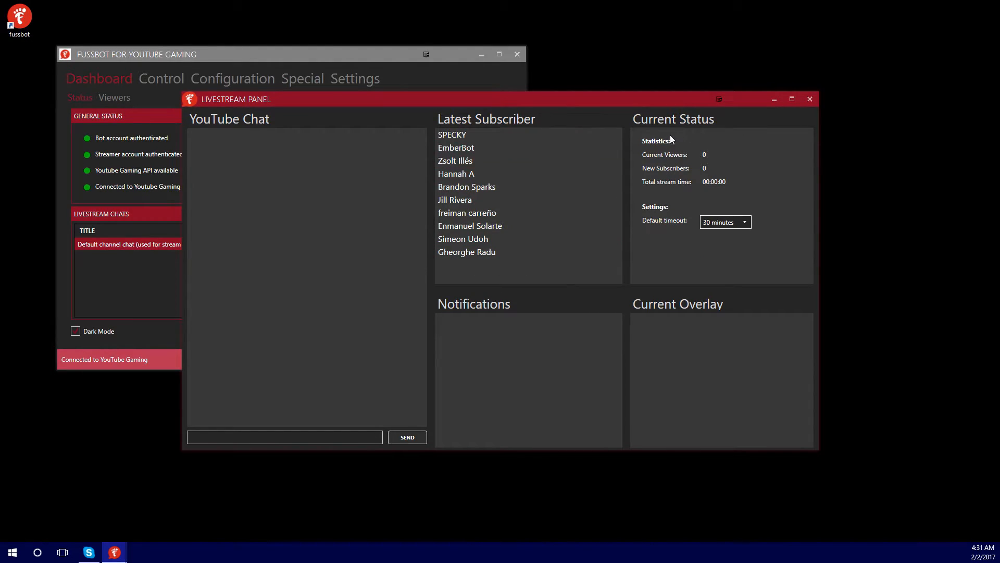
pyautogui.moveTo(533, 103); pyautogui.dragTo(710, 191)
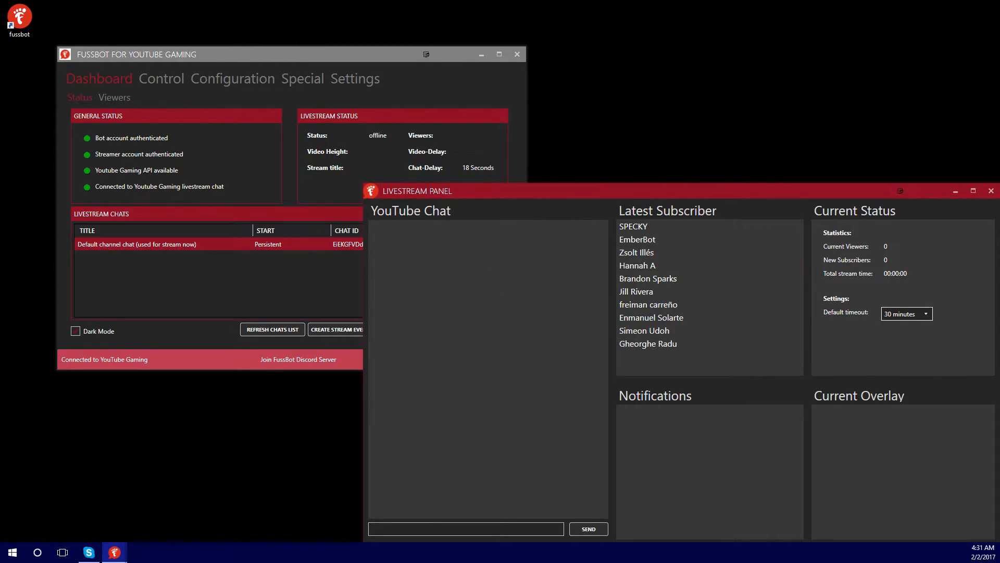
# Step: Review the coins system configuration, including the enable option, the coin gain rate and the currency name
pyautogui.click(235, 168)
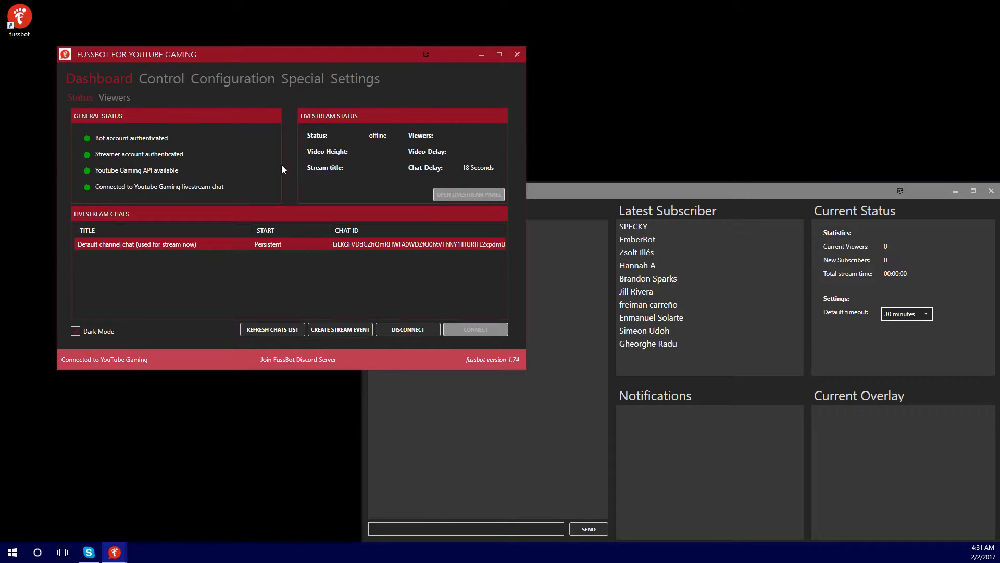
pyautogui.click(230, 82)
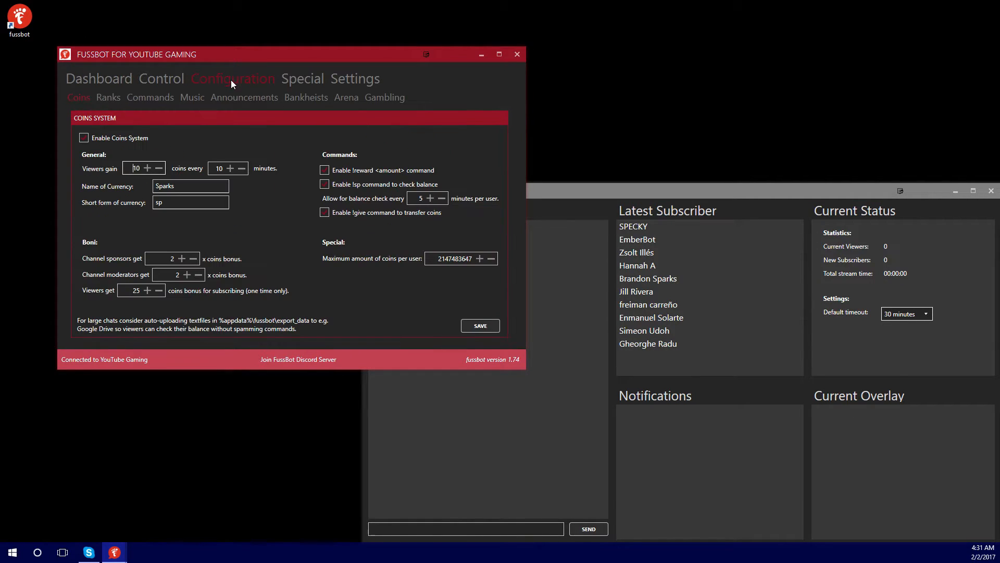
pyautogui.click(168, 76)
pyautogui.click(234, 76)
pyautogui.moveTo(292, 52); pyautogui.dragTo(485, 58)
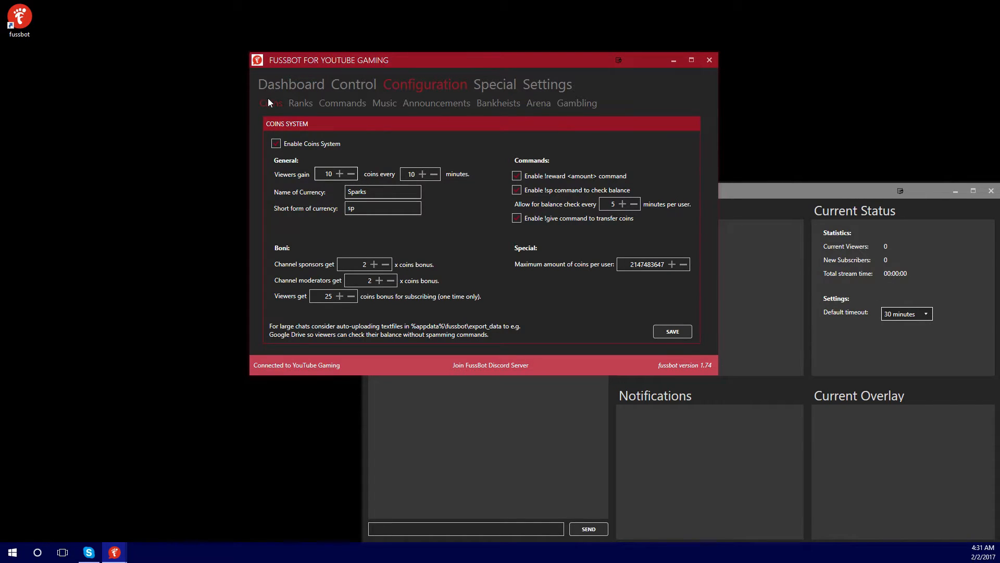
pyautogui.click(283, 144)
pyautogui.doubleClick(368, 191)
pyautogui.click(368, 192)
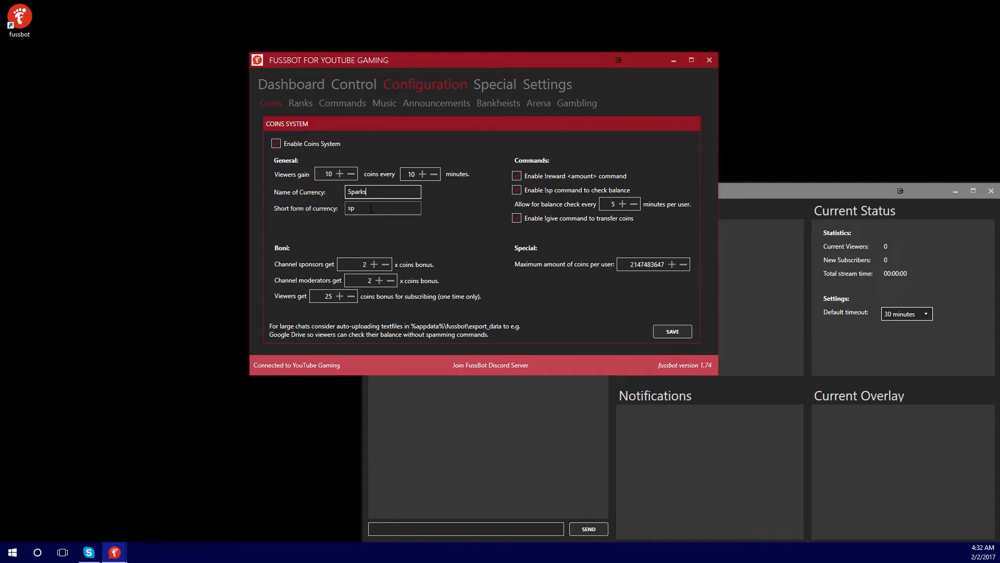
# Step: Try "asdfkj" as the currency's short form and restore it to "sp"
pyautogui.click(370, 208)
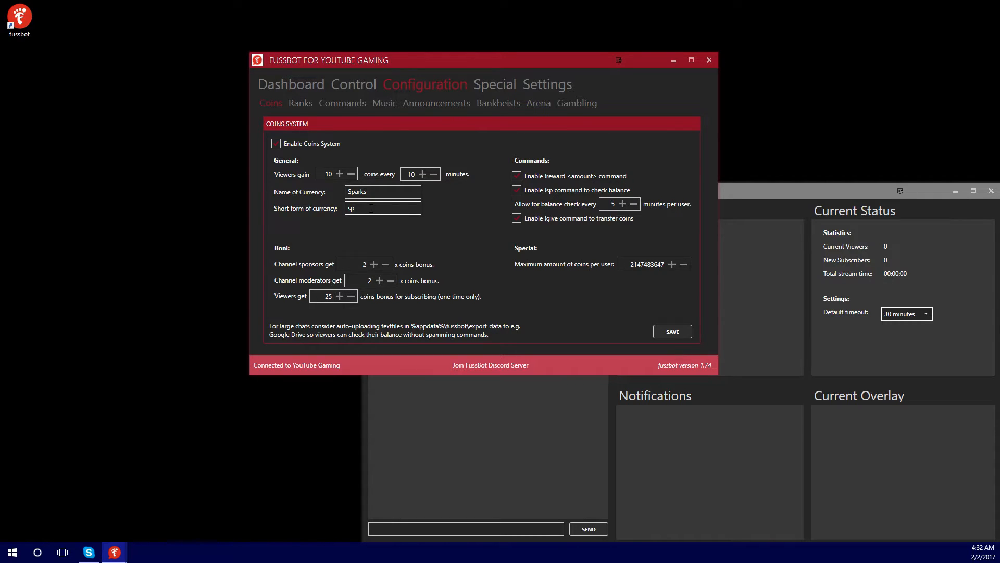
pyautogui.write('sp')
pyautogui.write('asdfkj')
pyautogui.doubleClick(384, 211)
pyautogui.write('sp')
# Step: Examine the coin command options for !reward and !sp, and open the rank system configuration
pyautogui.click(517, 176)
pyautogui.click(516, 176)
pyautogui.click(530, 194)
pyautogui.click(305, 106)
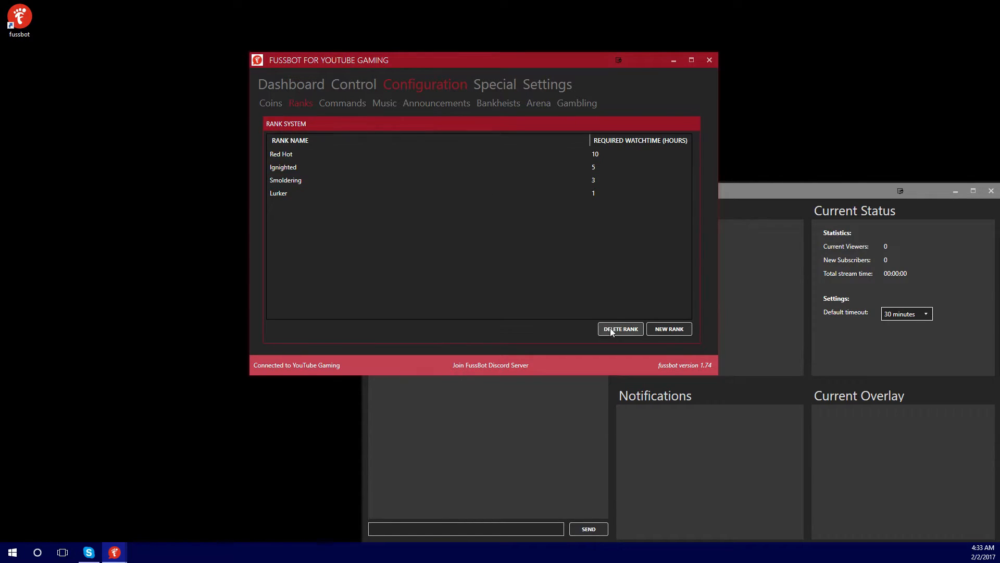
pyautogui.click(671, 329)
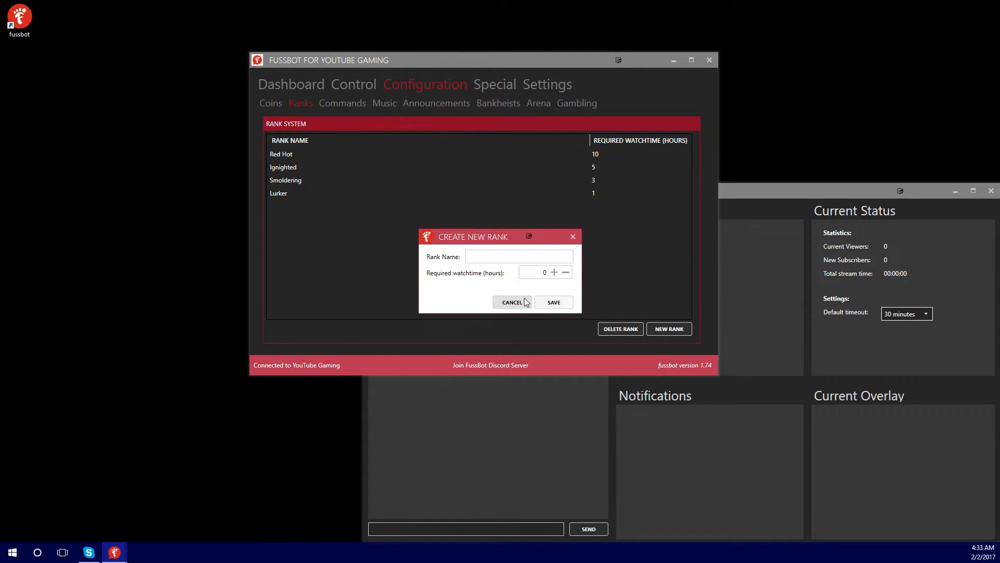
pyautogui.click(504, 254)
pyautogui.write('derp')
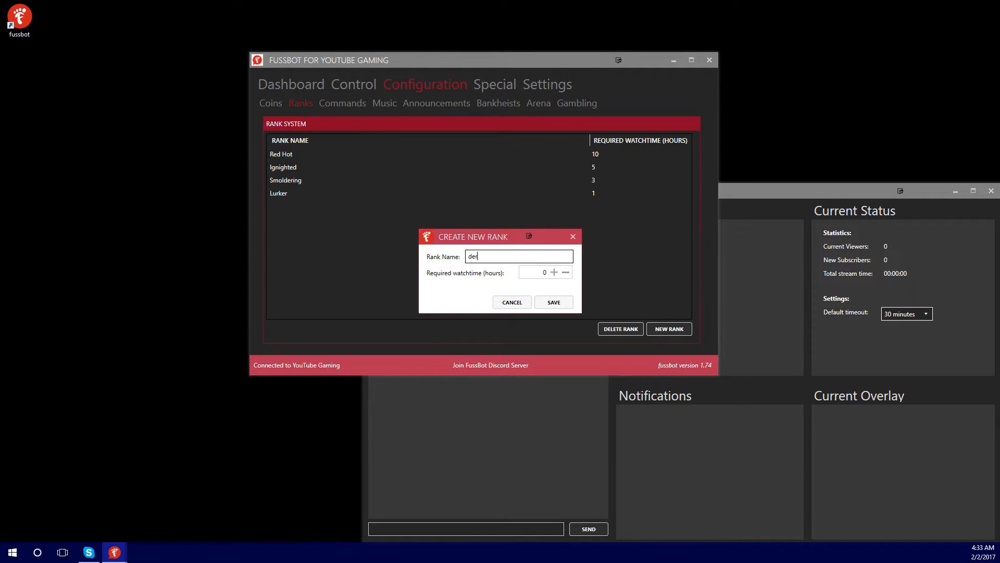
pyautogui.click(554, 272)
pyautogui.click(553, 272)
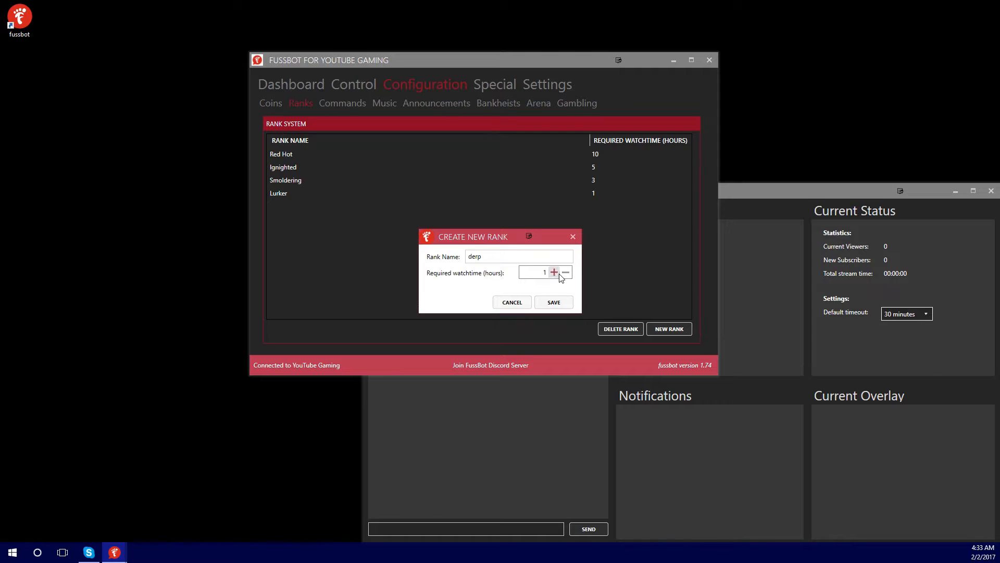
pyautogui.click(523, 305)
# Step: Create a rank named "derp" with a required watchtime of 2 hours, and delete it from the rank list
pyautogui.click(657, 330)
pyautogui.click(473, 255)
pyautogui.write('derp')
pyautogui.click(554, 272)
pyautogui.click(554, 272)
pyautogui.click(538, 303)
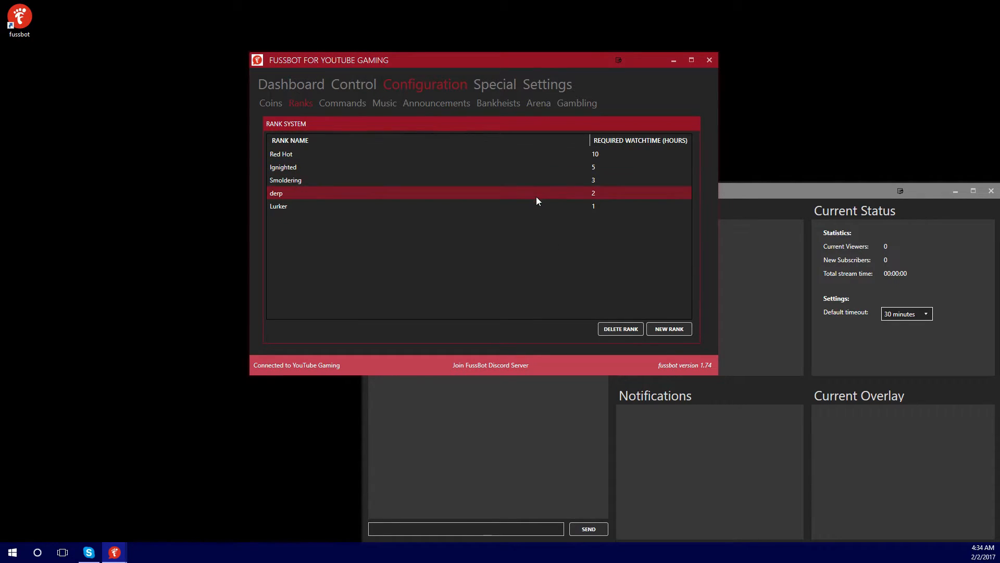
pyautogui.click(618, 329)
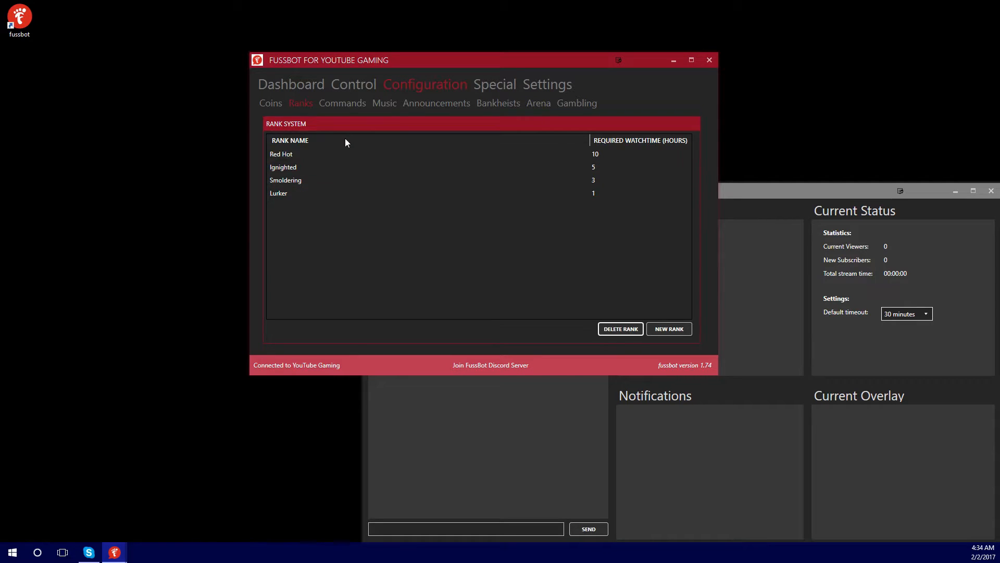
# Step: Review the options for a new custom command, including the minimum user rank choices, and close it without saving
pyautogui.click(343, 108)
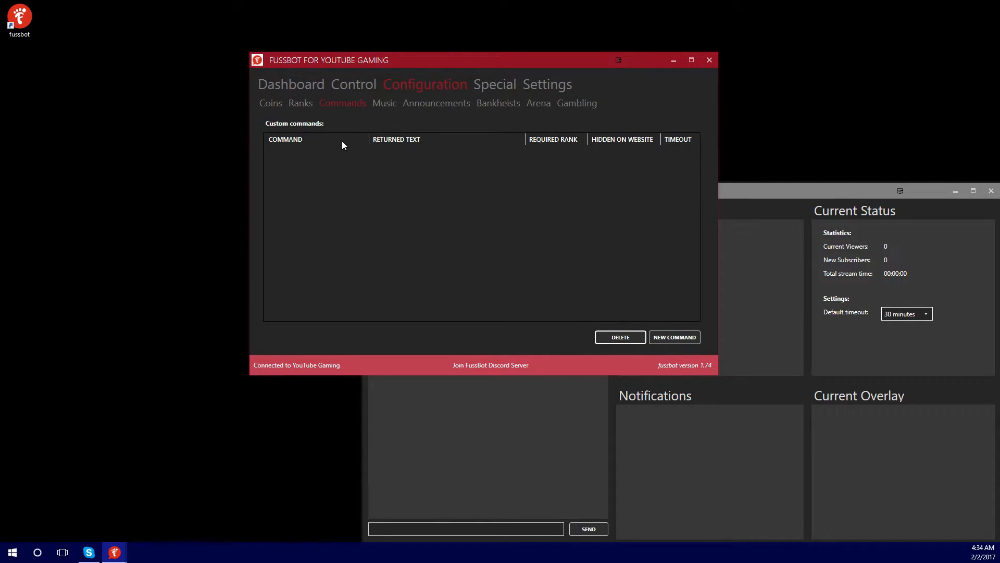
pyautogui.click(667, 337)
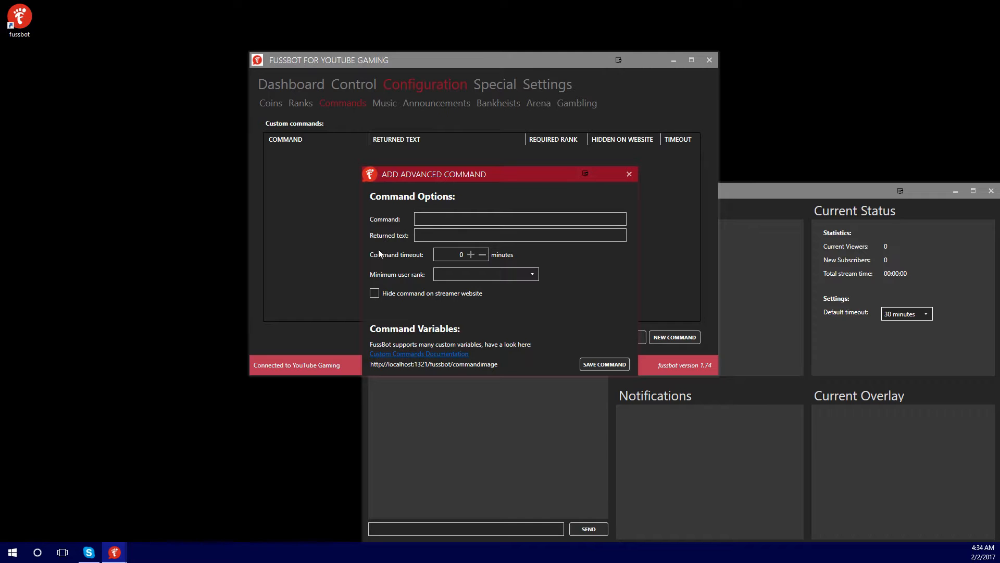
pyautogui.click(471, 276)
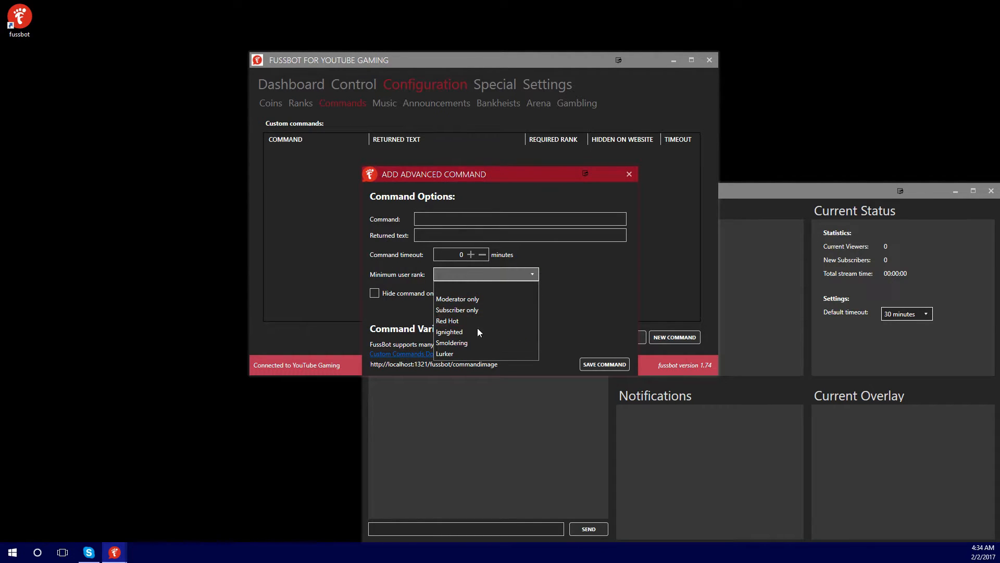
pyautogui.click(545, 286)
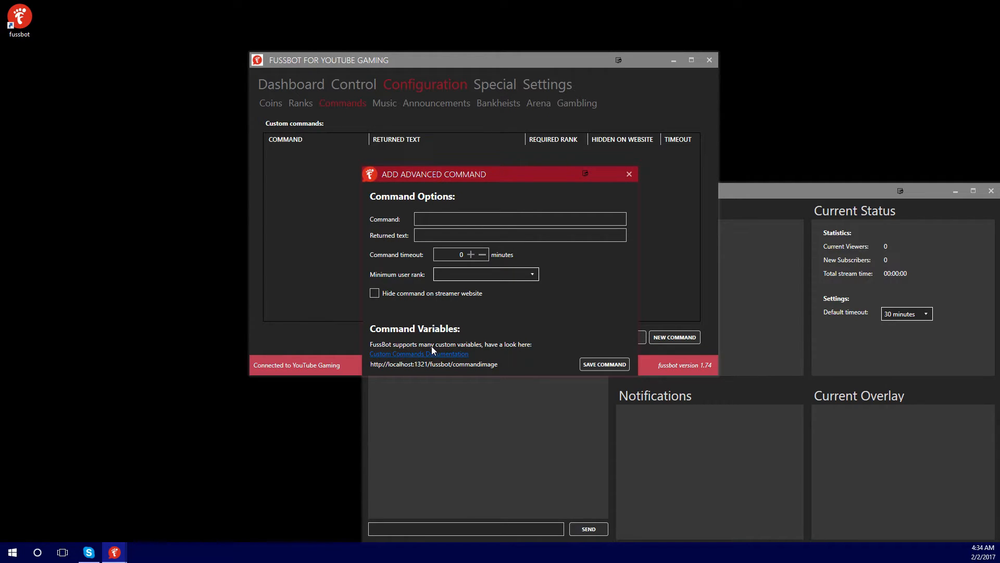
pyautogui.click(629, 174)
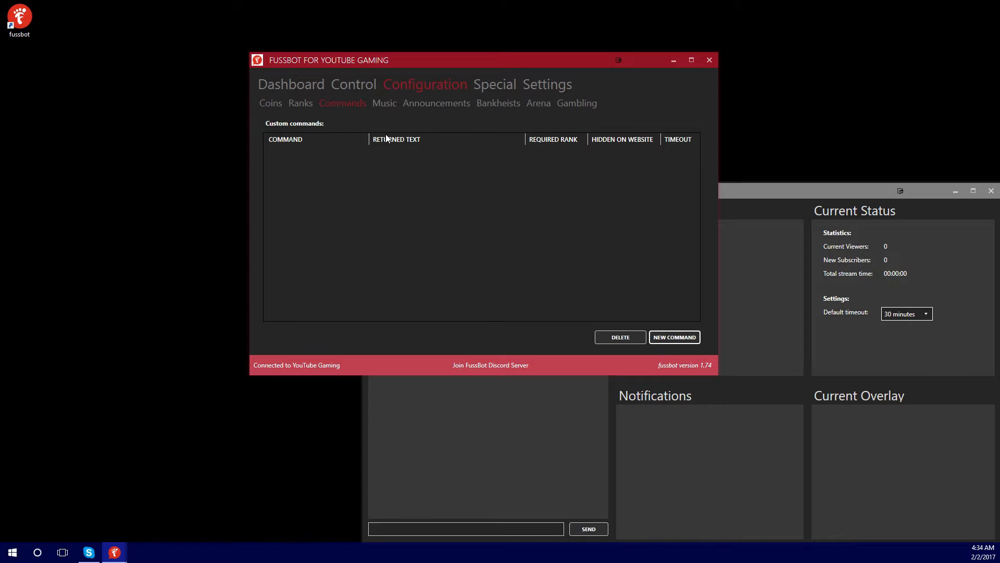
# Step: Review the Spotify music settings and their CLR Browser address, and open the announcements configuration
pyautogui.click(376, 108)
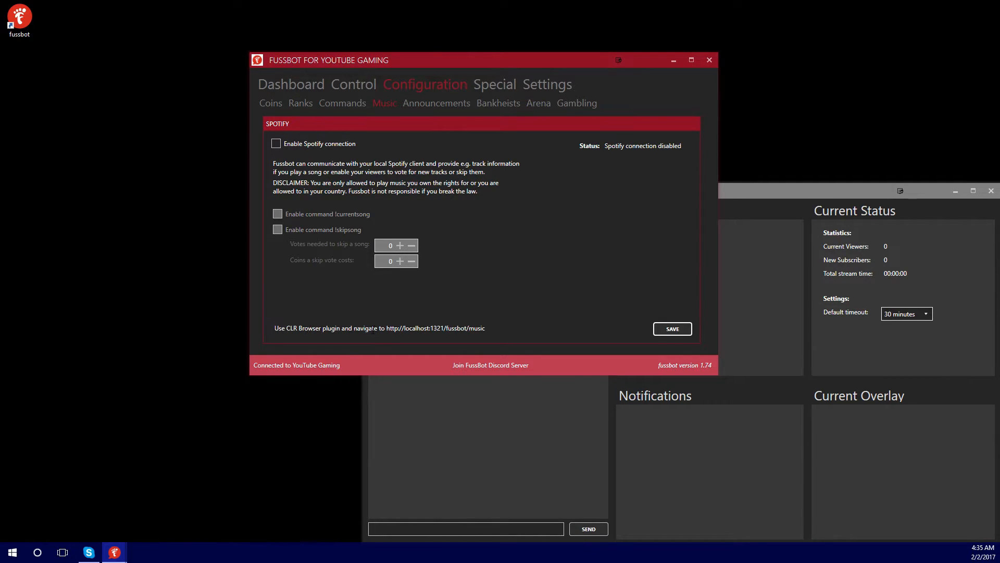
pyautogui.moveTo(387, 330); pyautogui.dragTo(483, 332)
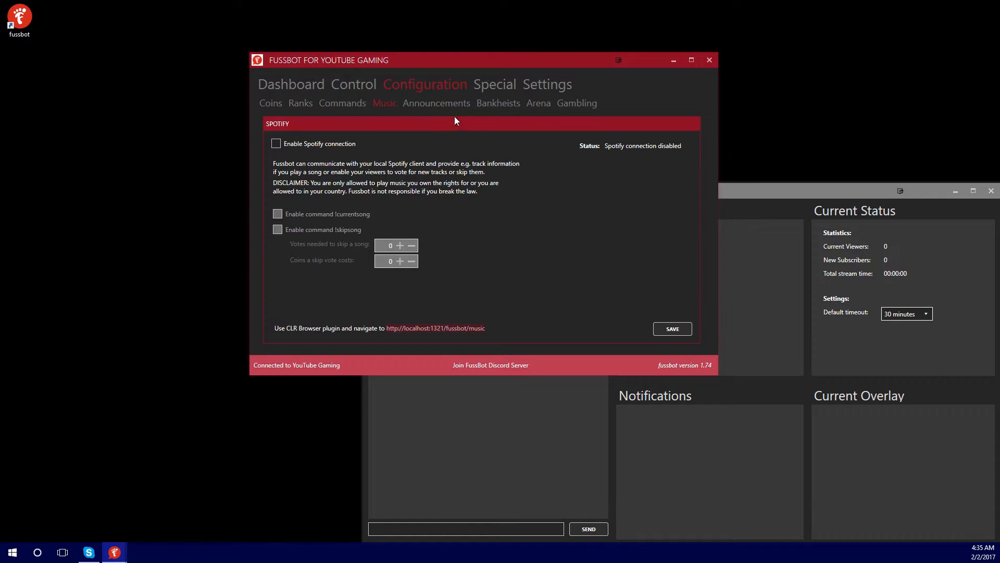
pyautogui.click(440, 108)
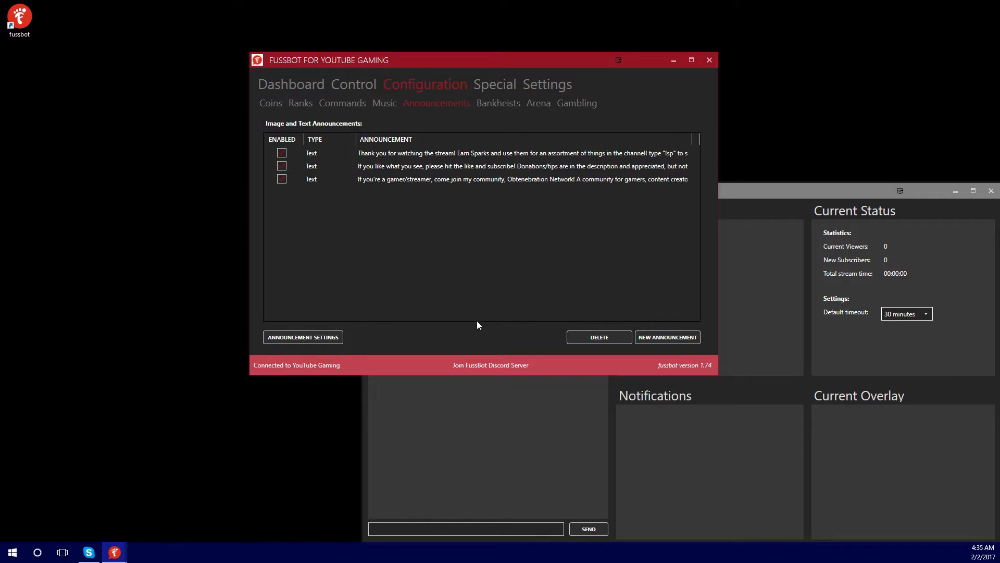
# Step: Send the test message "asdfg" in the livestream panel's YouTube chat, and bring the main bot window back in front
pyautogui.moveTo(599, 62); pyautogui.dragTo(302, 41)
pyautogui.moveTo(527, 190); pyautogui.dragTo(491, 103)
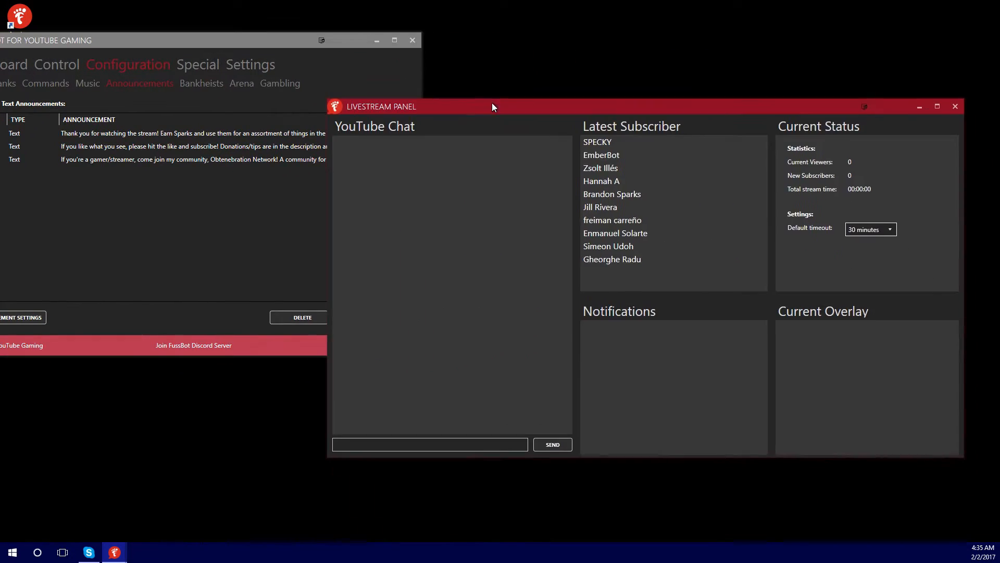
pyautogui.click(444, 440)
pyautogui.write('asdfg')
pyautogui.press('Return')
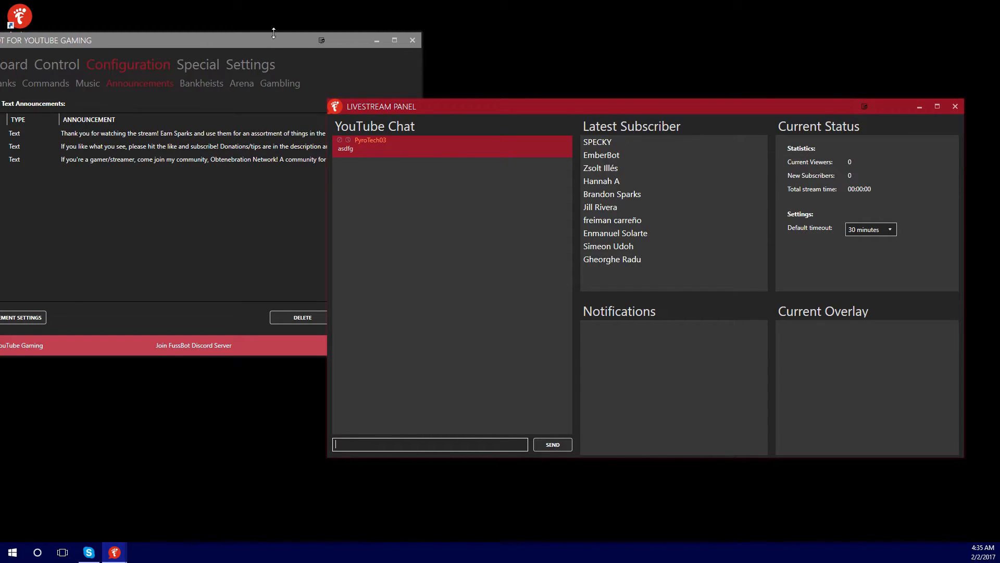
pyautogui.moveTo(239, 45); pyautogui.dragTo(526, 55)
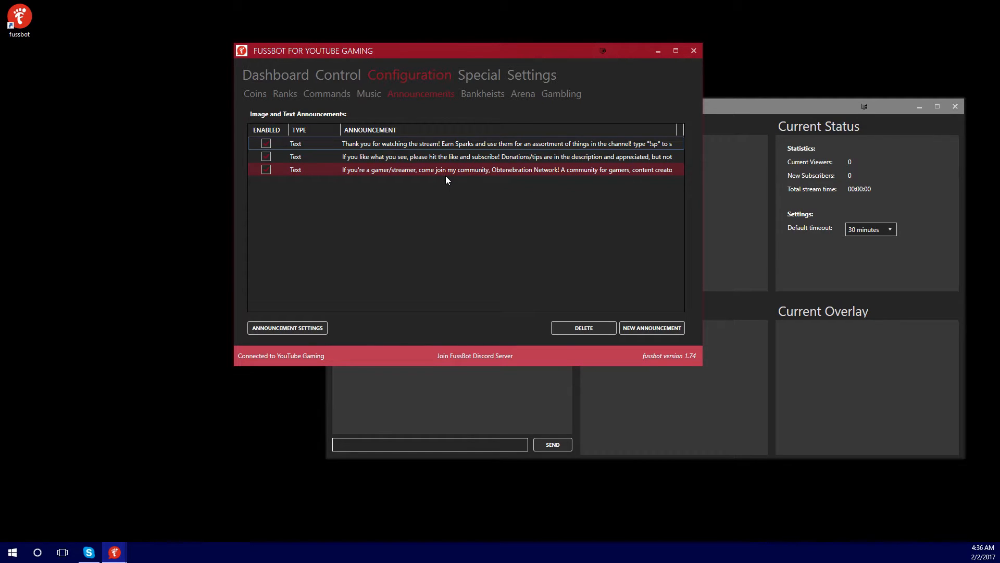
# Step: Review the announcement timing, minimum message and random order settings, and close them without saving
pyautogui.click(386, 171)
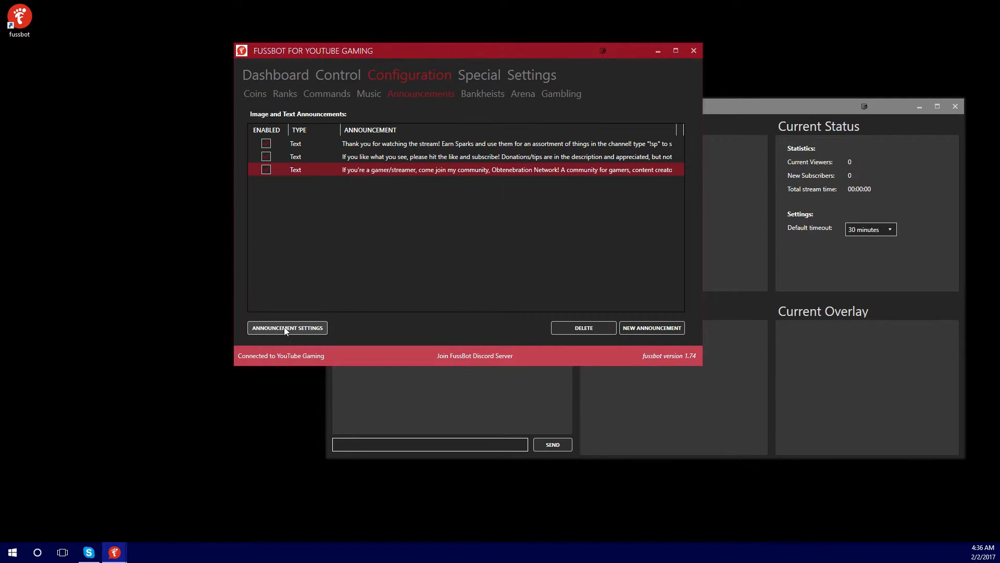
pyautogui.click(300, 324)
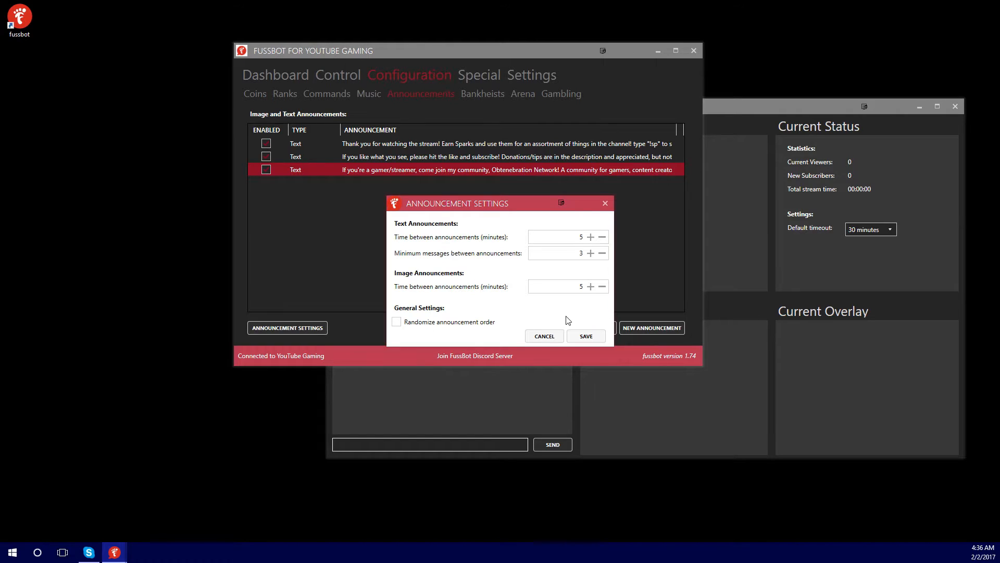
pyautogui.click(544, 336)
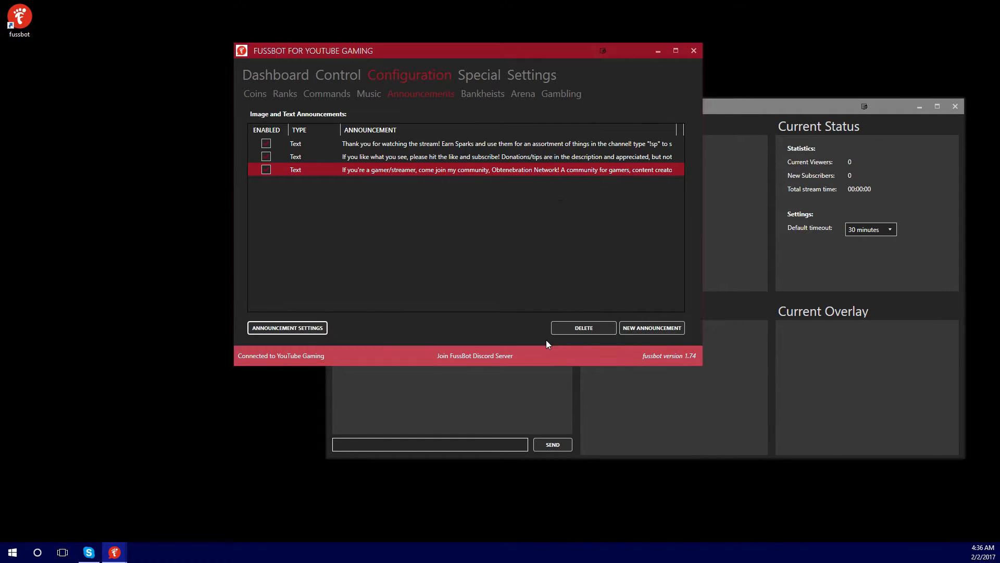
# Step: Review the text and image types for a new announcement, including the image file chooser, and cancel without saving
pyautogui.click(634, 329)
pyautogui.click(528, 245)
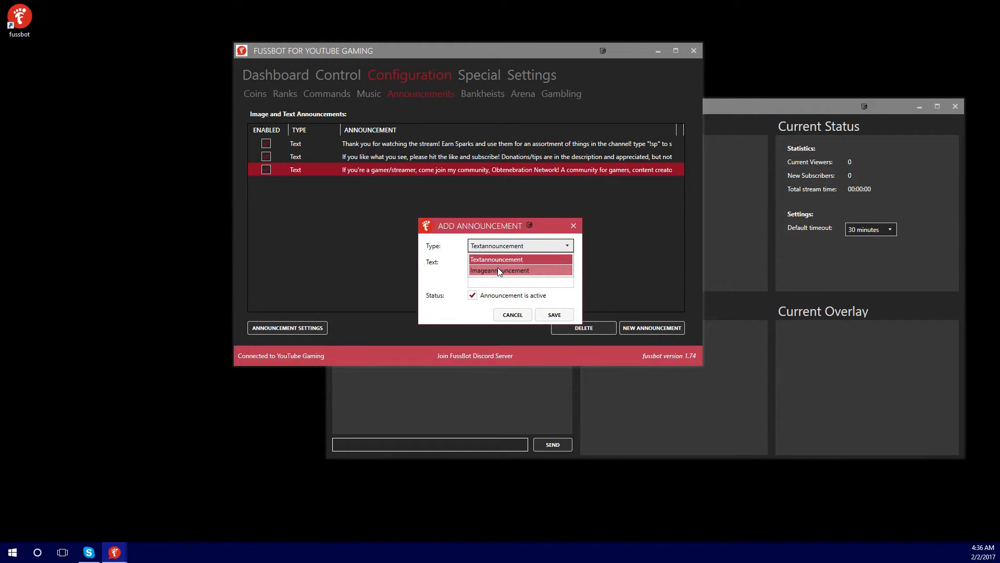
pyautogui.click(474, 260)
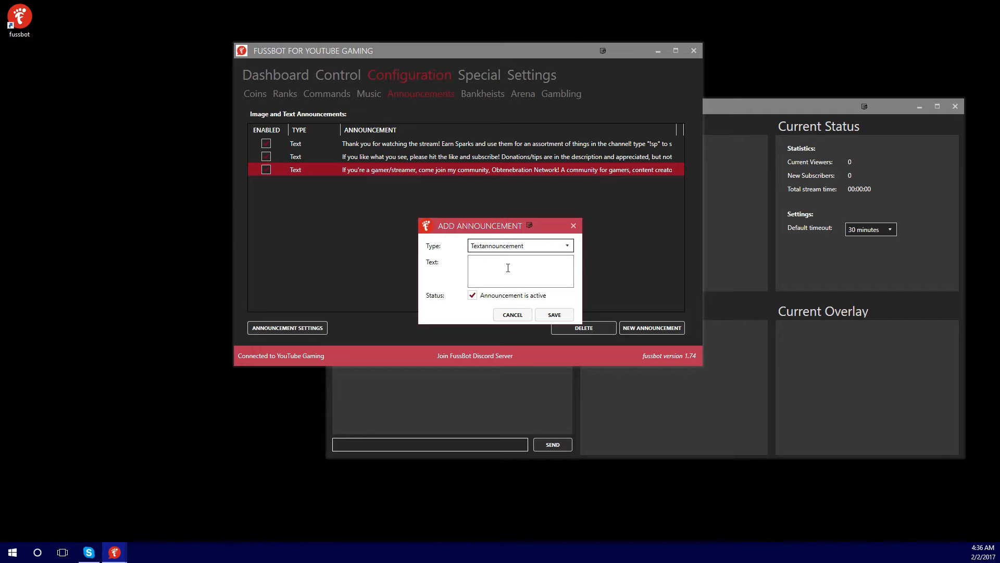
pyautogui.click(526, 246)
pyautogui.click(521, 270)
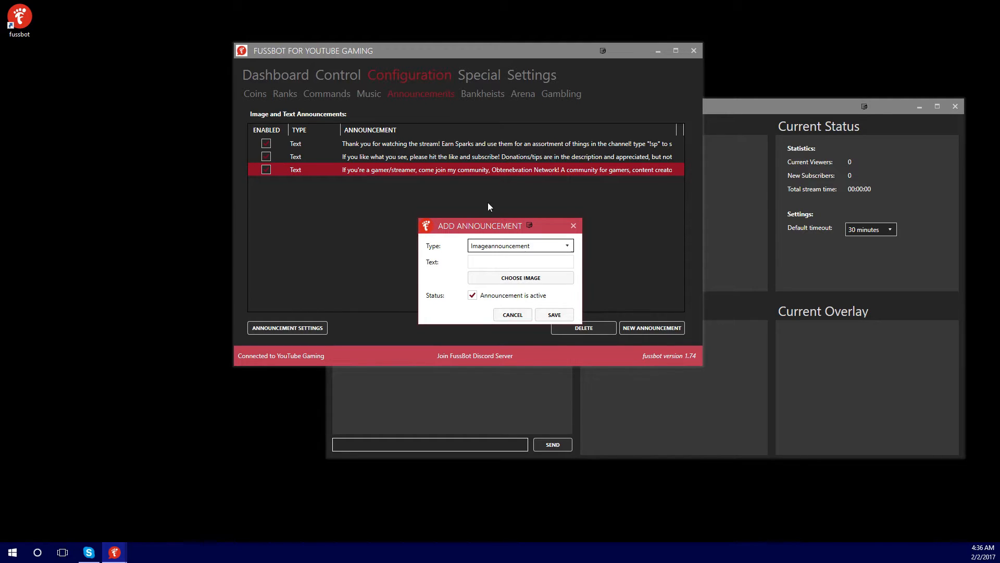
pyautogui.click(523, 277)
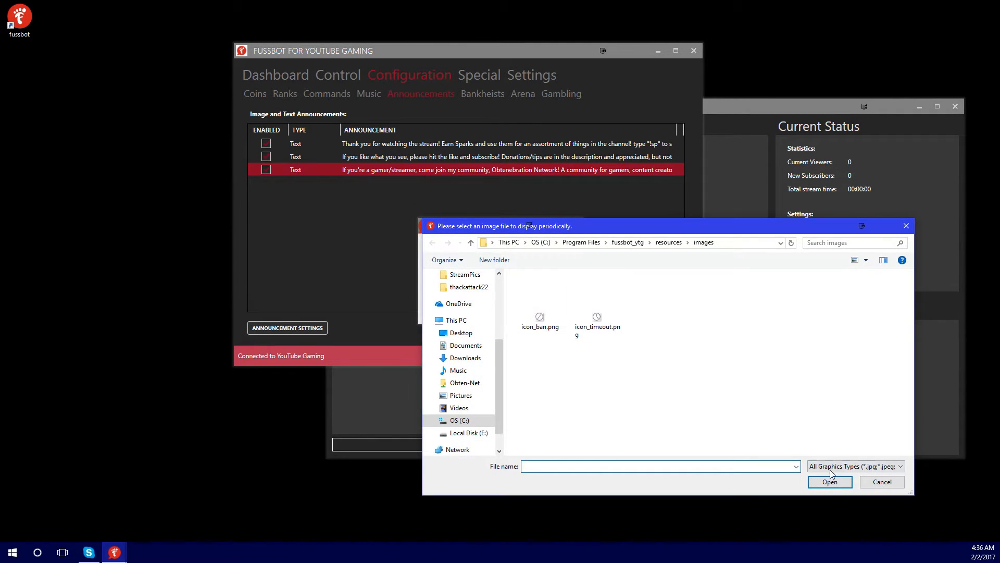
pyautogui.click(882, 482)
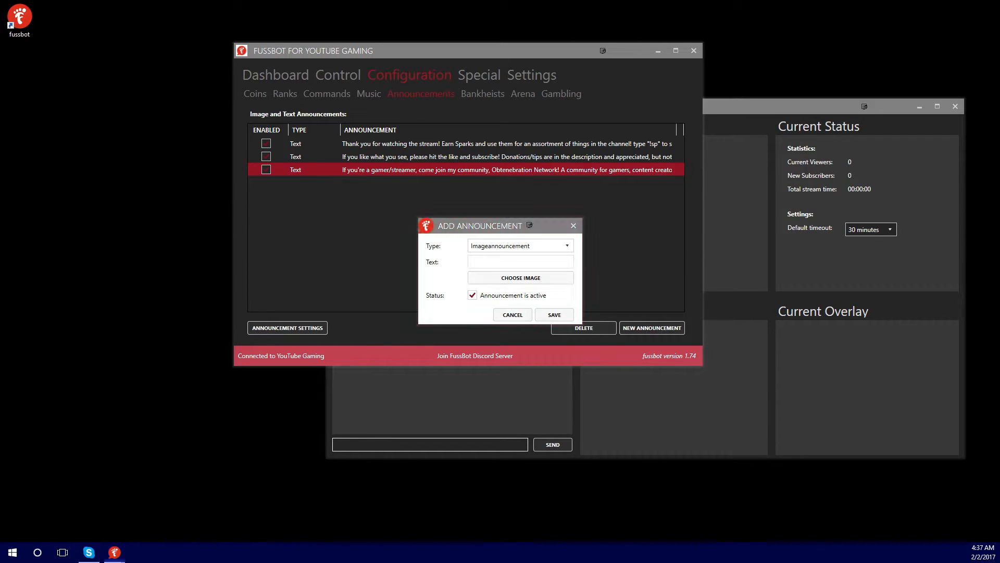
pyautogui.click(504, 315)
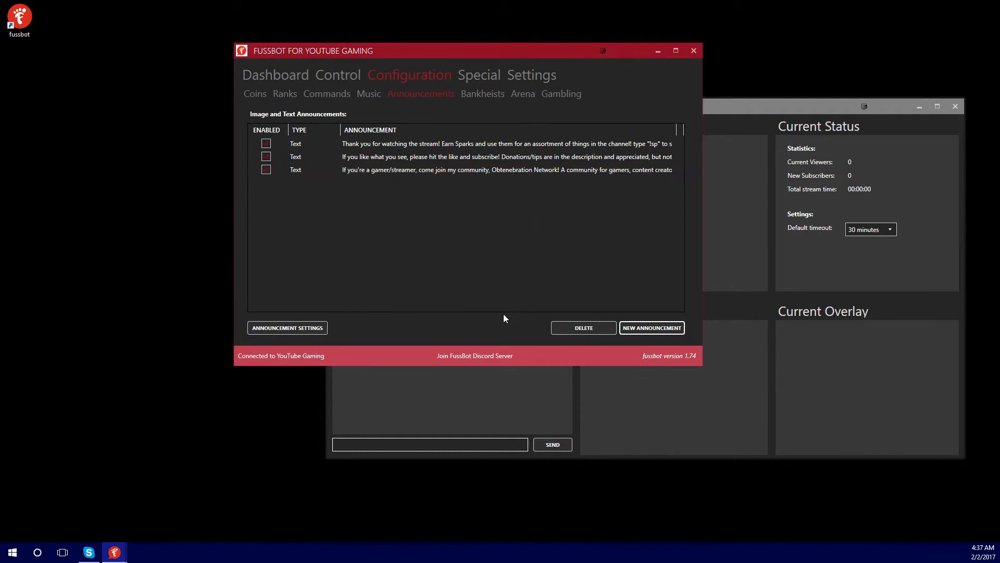
# Step: Examine the bankheist, arena and gambling configuration pages, including the full arena explanation text
pyautogui.click(482, 93)
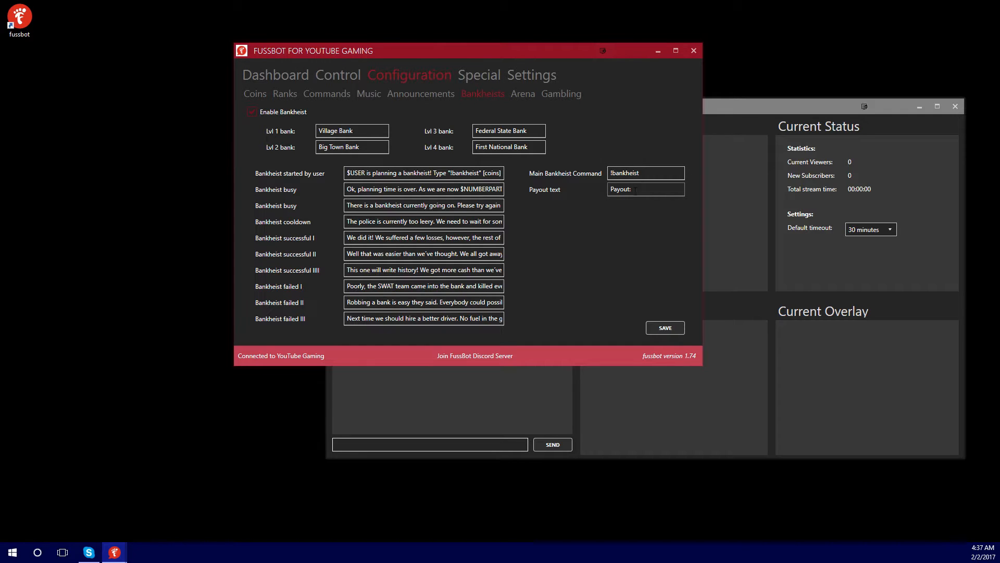
pyautogui.click(527, 99)
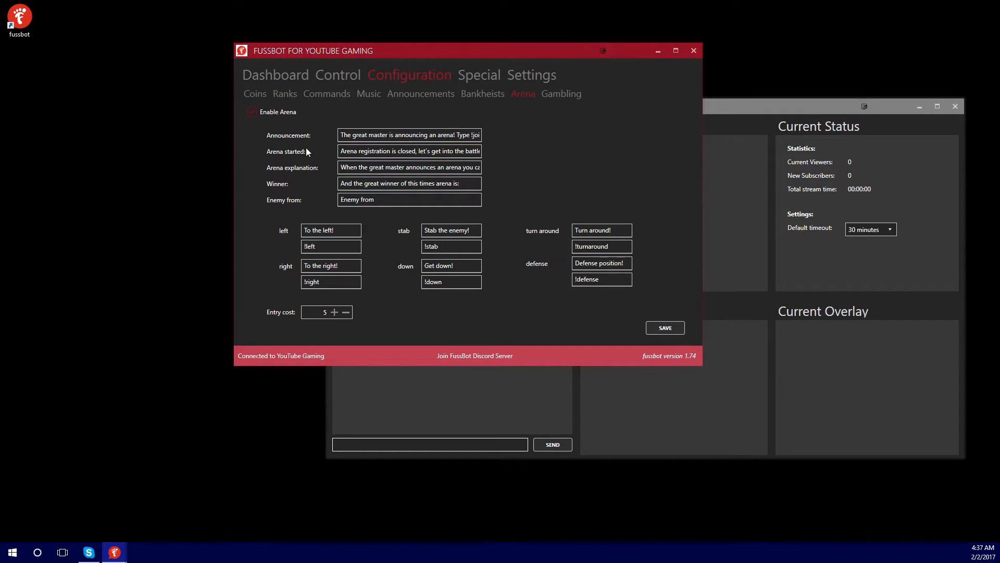
pyautogui.moveTo(369, 167); pyautogui.dragTo(483, 175)
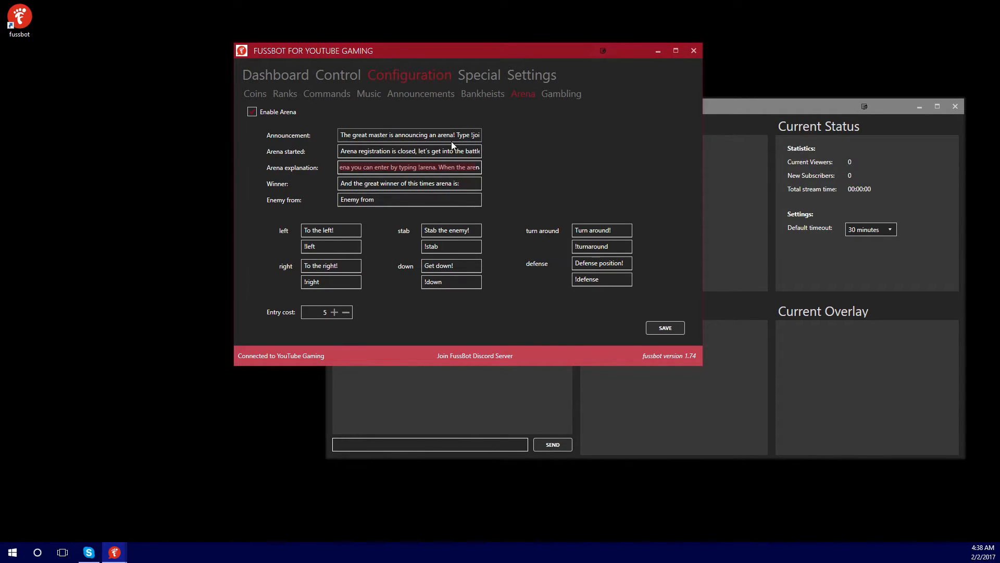
pyautogui.click(557, 95)
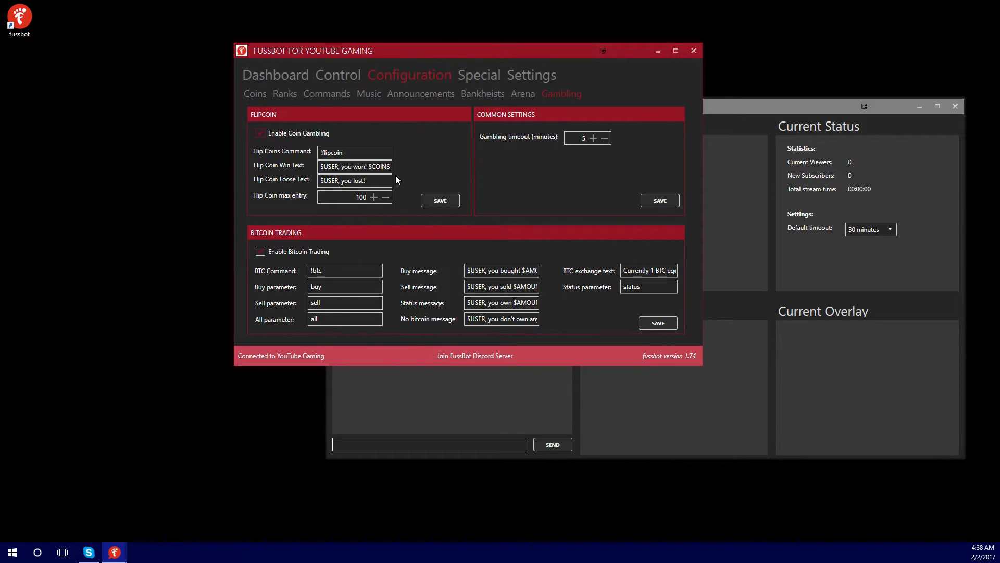
# Step: Open the beta tester's Coins Database website from the special features and examine its dashboard in a maximized browser window
pyautogui.click(487, 76)
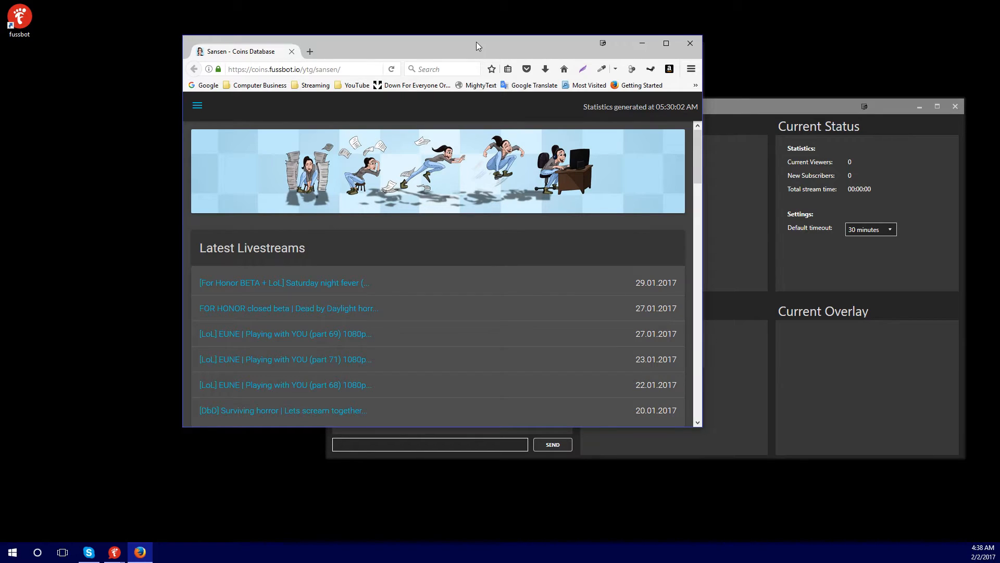
pyautogui.doubleClick(476, 42)
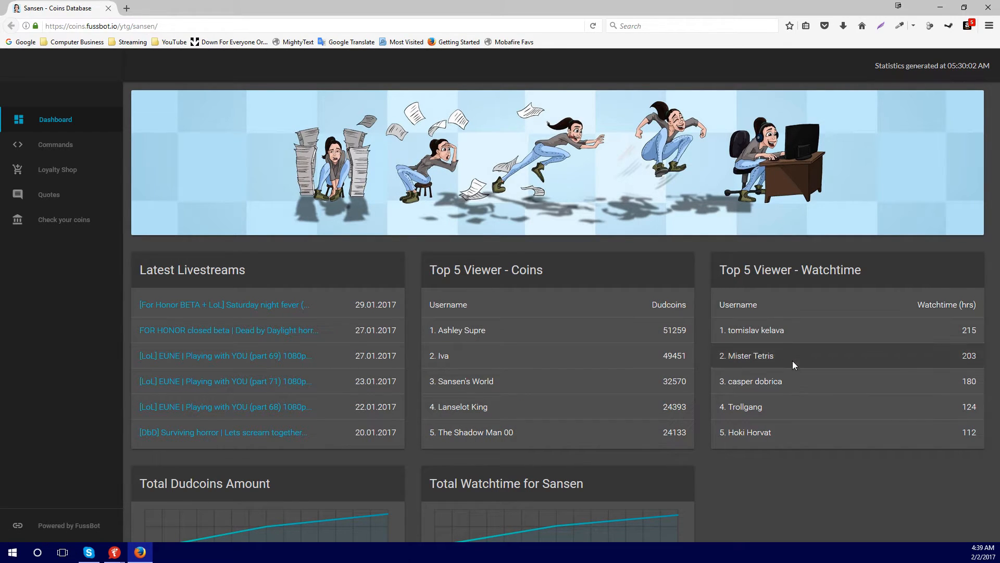
pyautogui.scroll(-5, 327, 439)
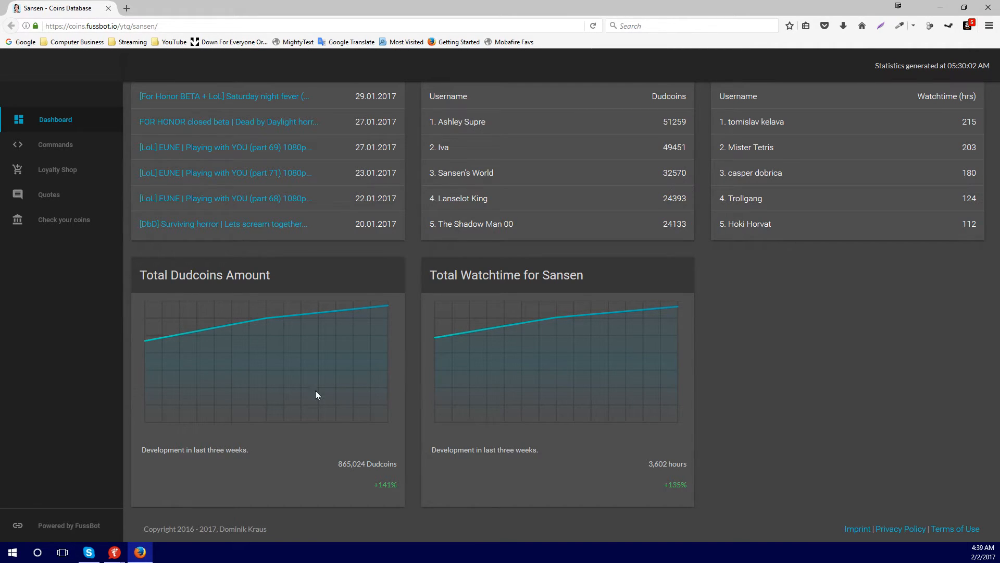
pyautogui.scroll(5, 371, 391)
# Step: Examine the website's command lists and the items offered in its loyalty shop
pyautogui.click(52, 145)
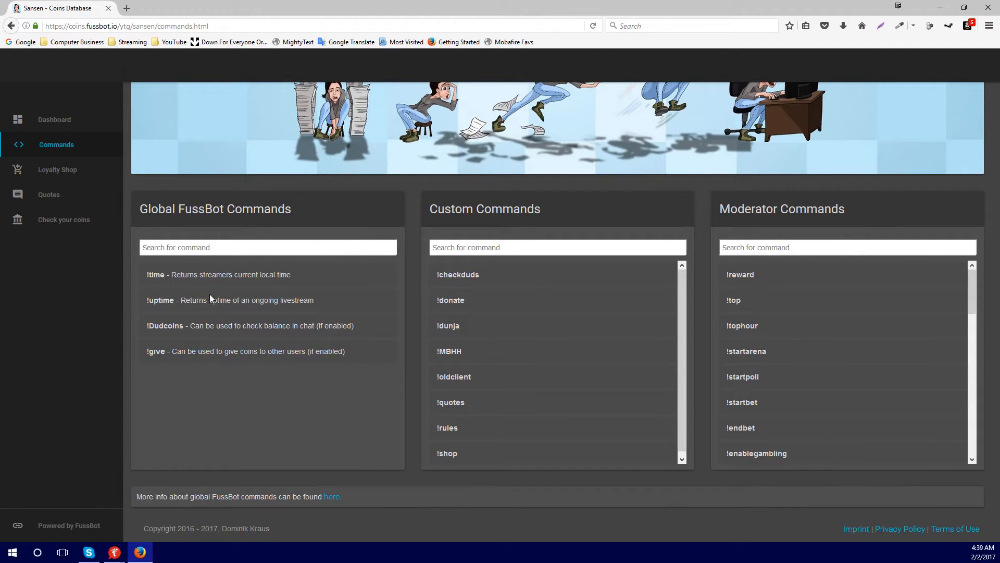
pyautogui.scroll(-2, 534, 324)
pyautogui.scroll(-4, 817, 346)
pyautogui.click(70, 177)
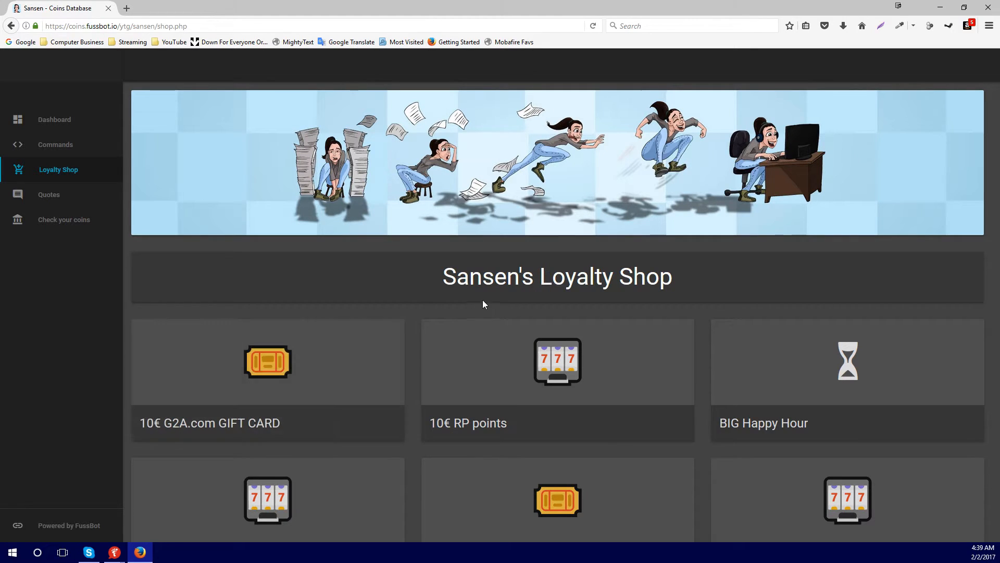
pyautogui.scroll(-4, 230, 330)
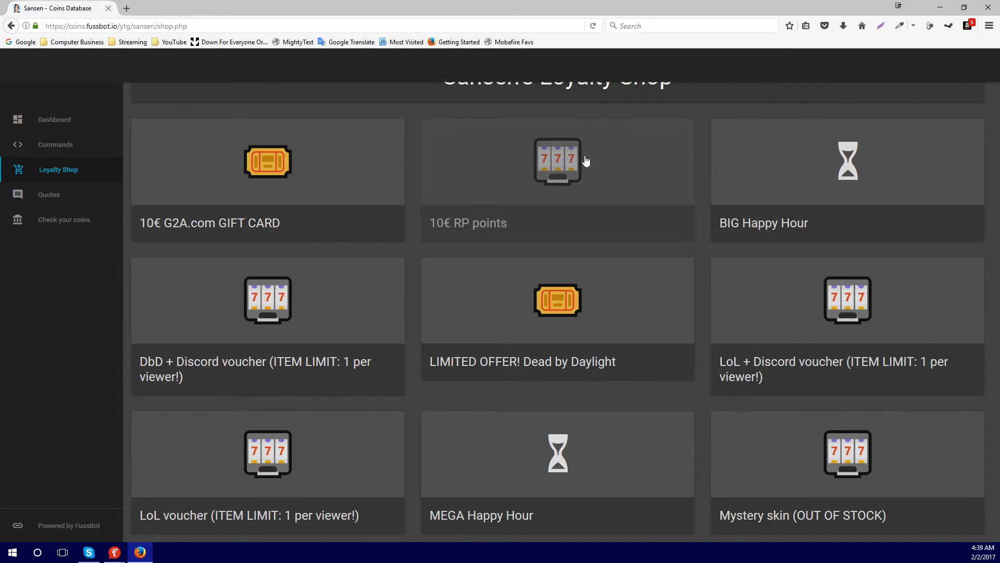
# Step: View the website's quotes and coin balance login pages, and close the browser to return to FussBot
pyautogui.click(19, 196)
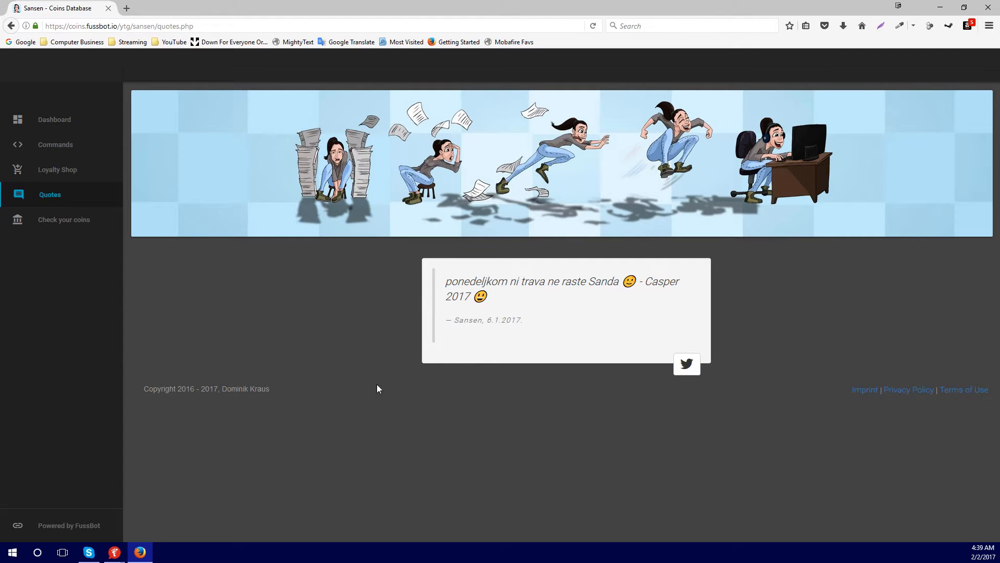
pyautogui.click(57, 193)
pyautogui.click(67, 227)
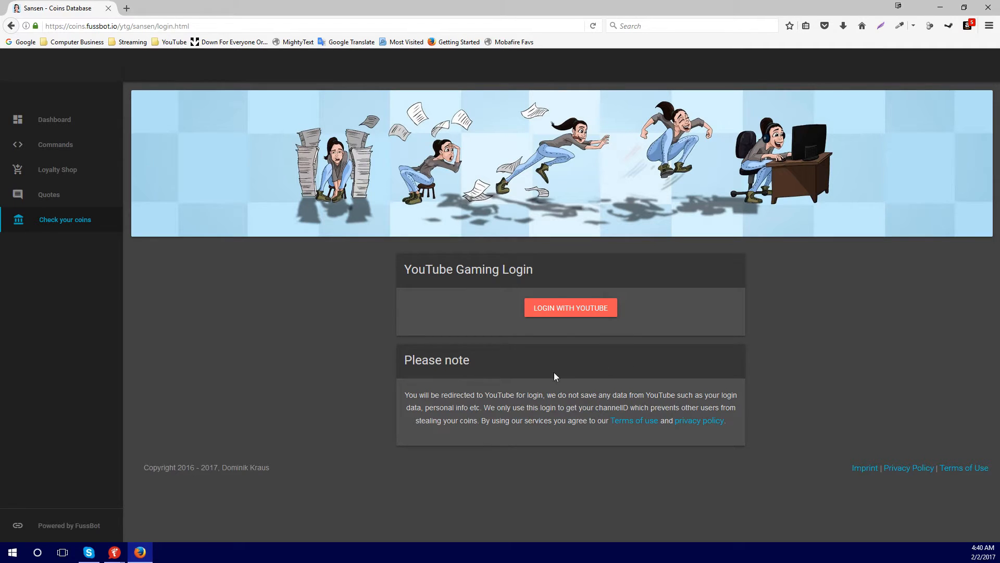
pyautogui.click(989, 6)
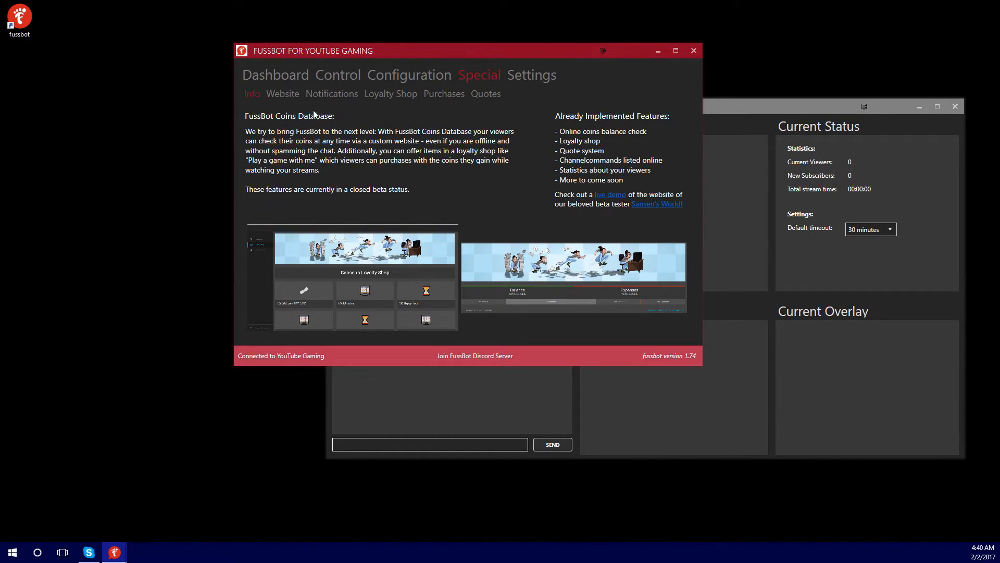
# Step: Review the special features' website, shop notification, loyalty shop and purchases pages
pyautogui.click(282, 95)
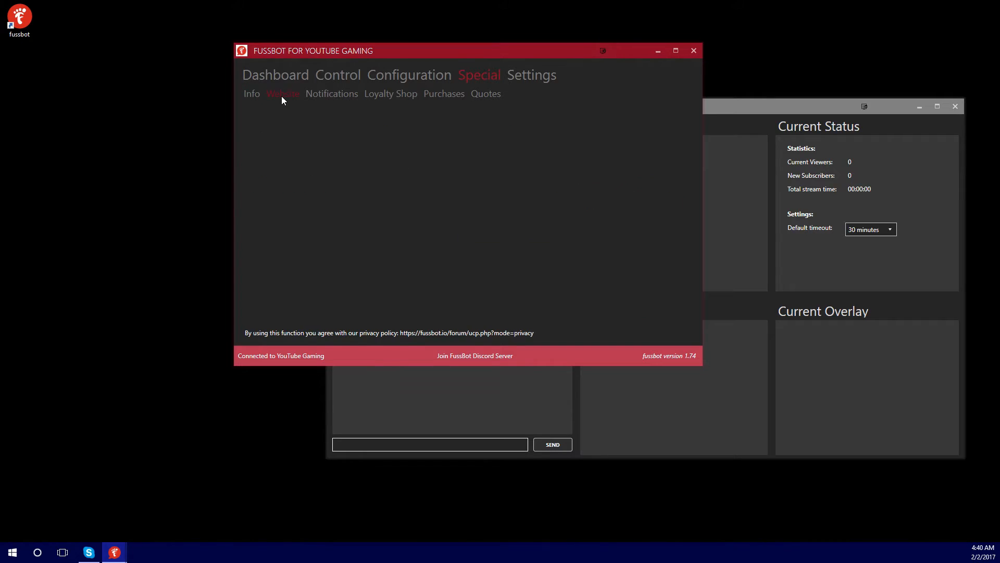
pyautogui.click(323, 95)
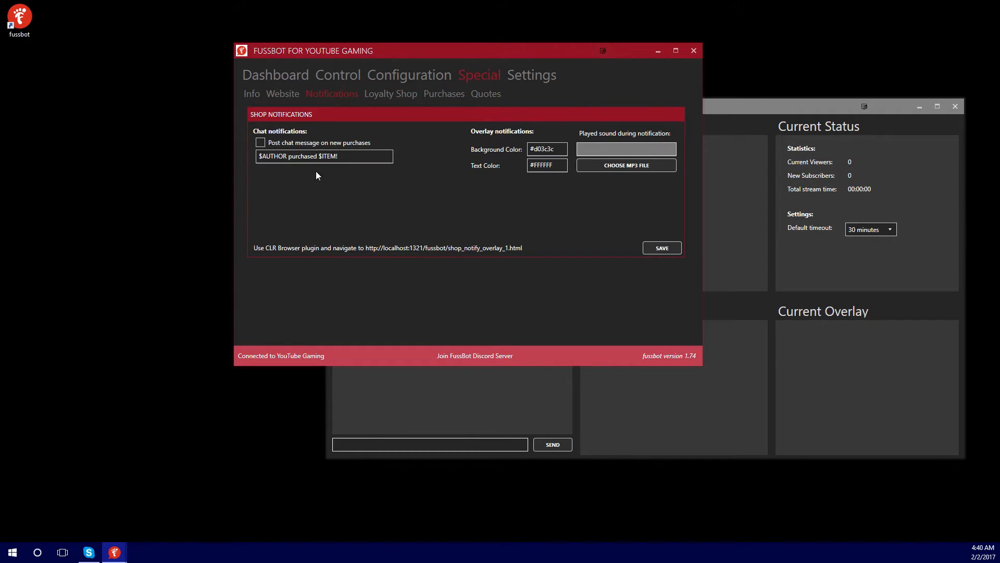
pyautogui.click(387, 95)
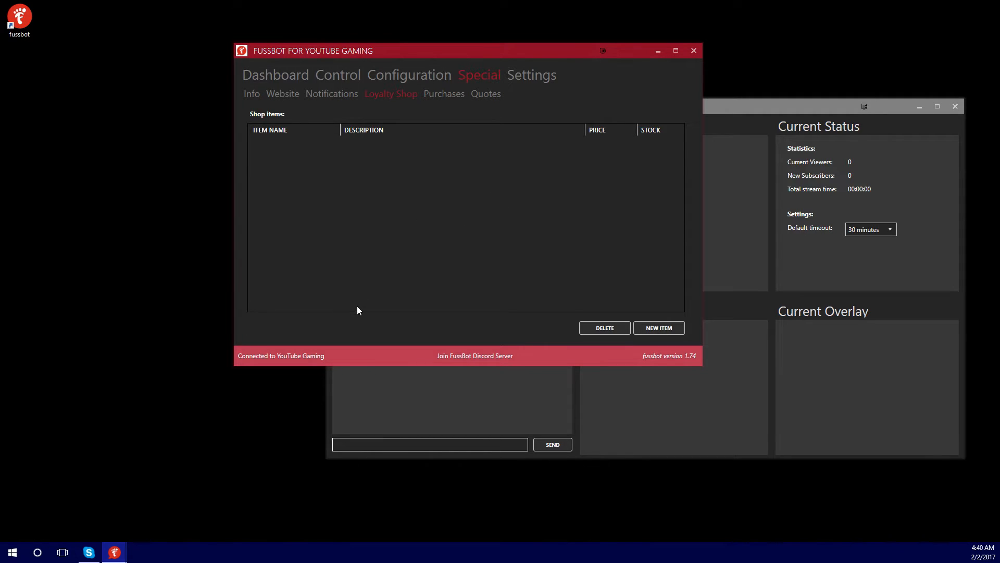
pyautogui.click(438, 96)
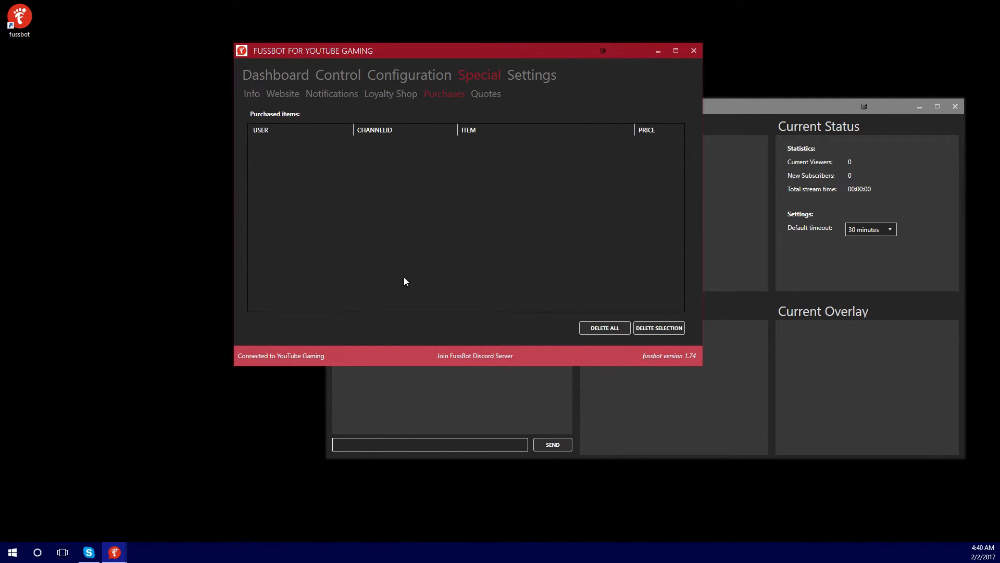
# Step: Review the quotes page and the minimum user rank choices for adding a quote, without selecting one
pyautogui.click(482, 99)
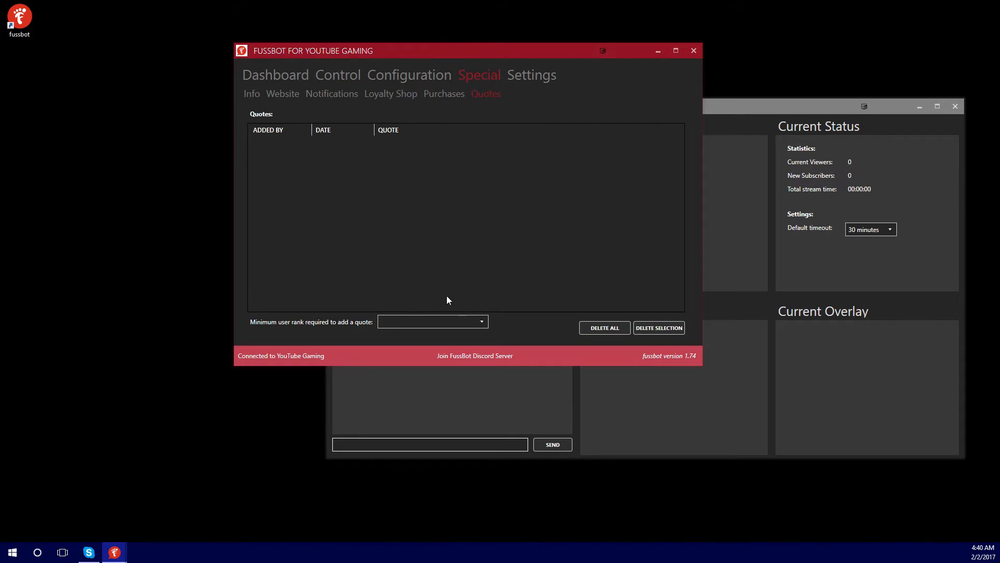
pyautogui.click(403, 319)
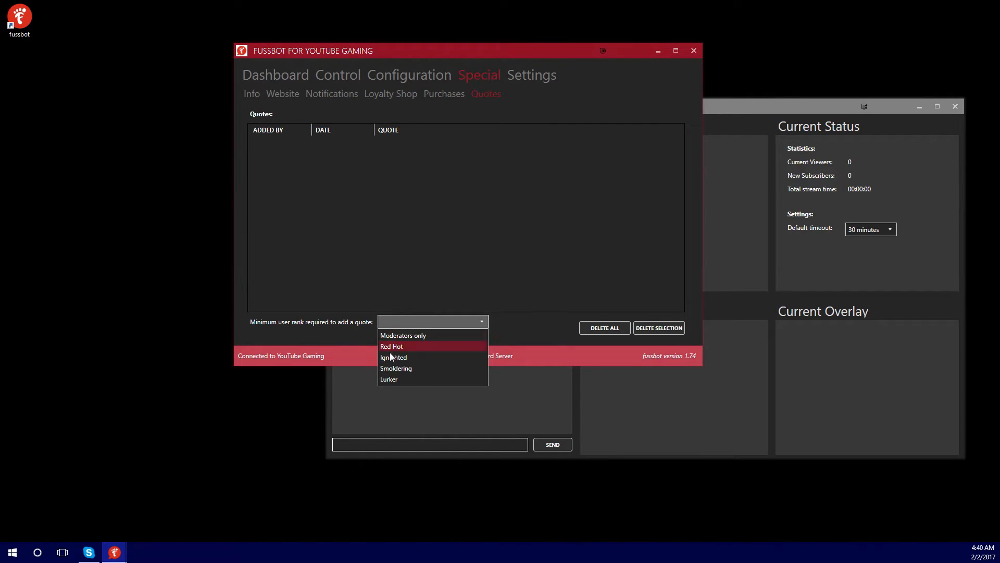
pyautogui.click(543, 338)
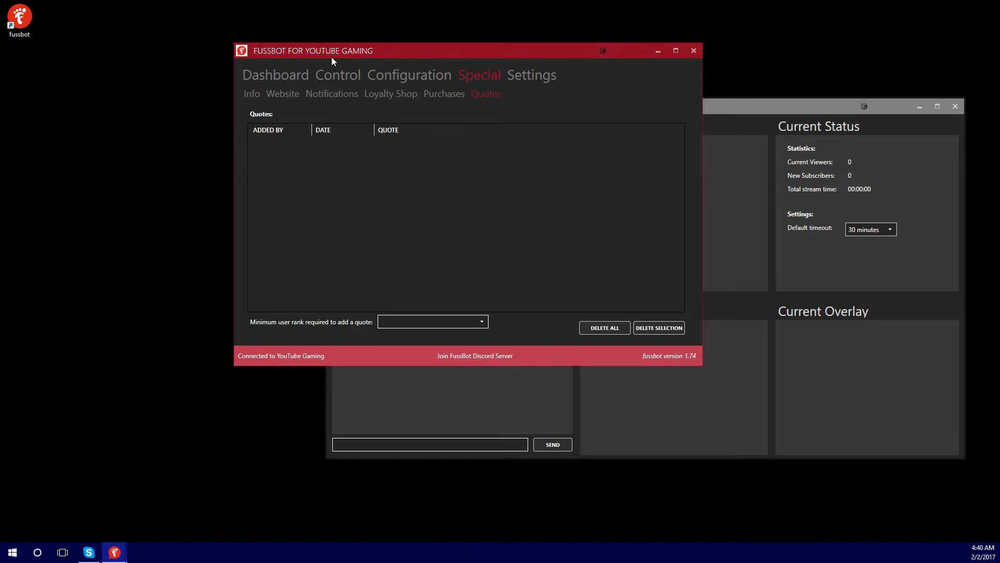
# Step: Open the event controls, view the livestream panel's chat for comparison, and return to the main bot window
pyautogui.click(339, 79)
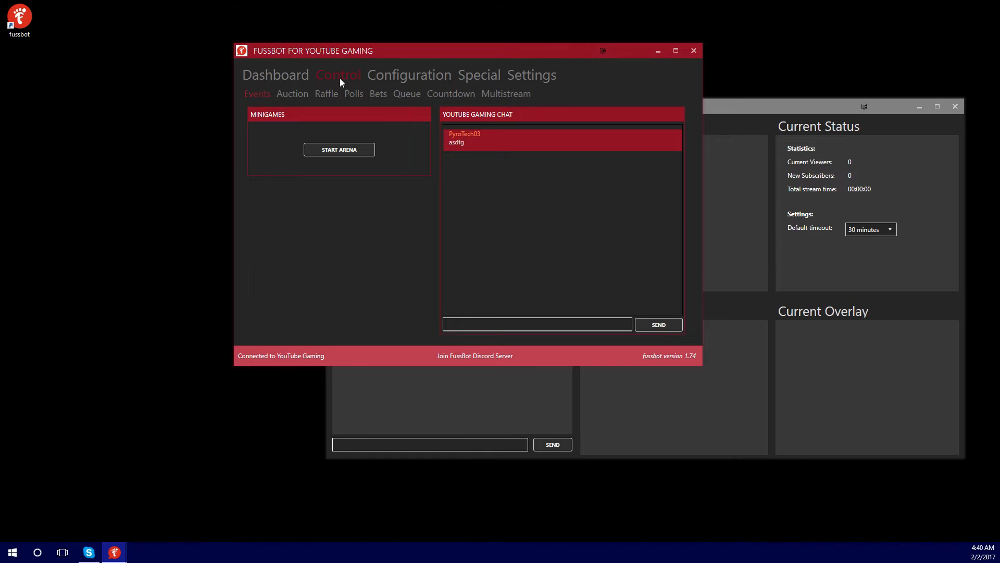
pyautogui.click(780, 106)
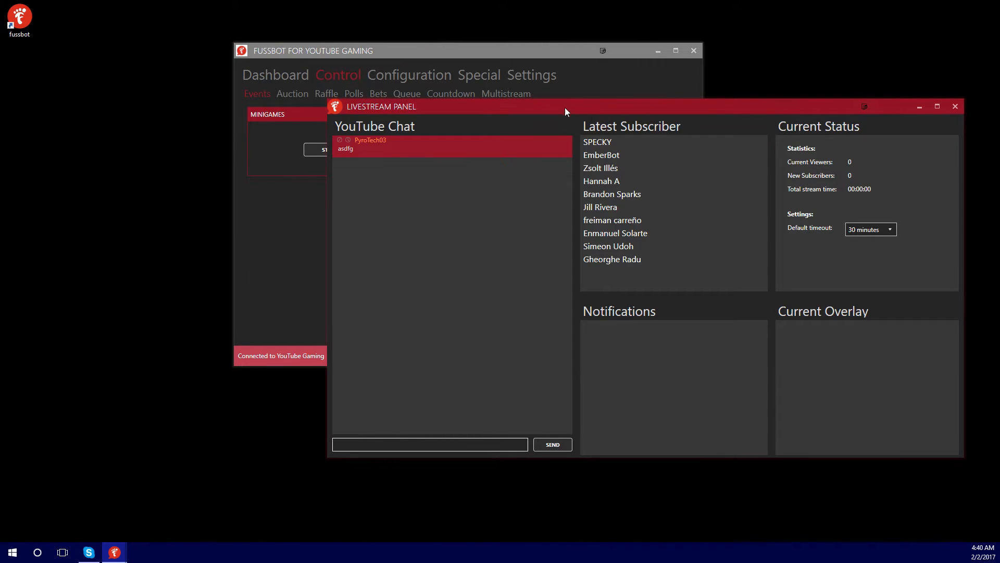
pyautogui.click(510, 52)
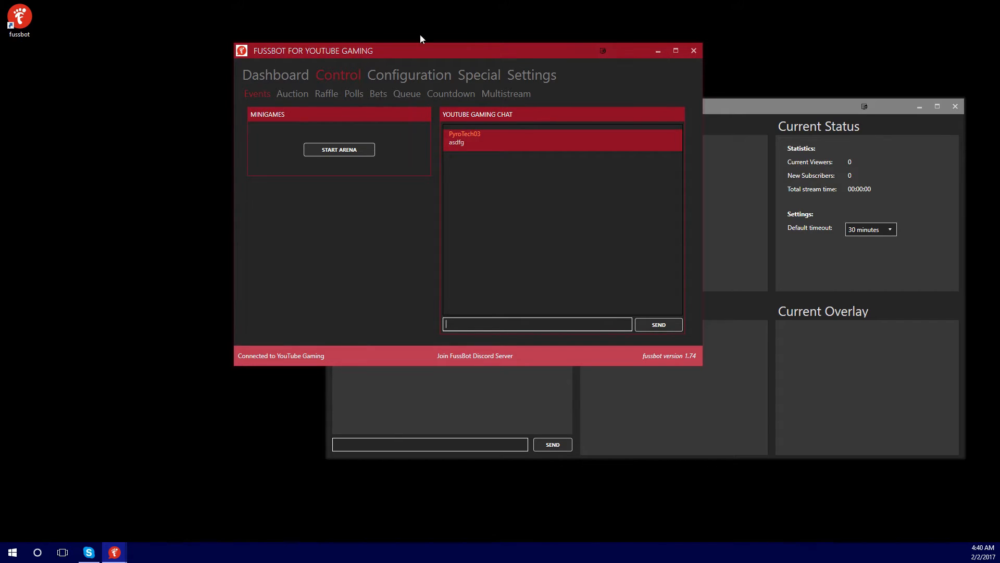
# Step: Move the main bot window away from the livestream panel, and compare the two windows
pyautogui.moveTo(466, 50); pyautogui.dragTo(356, 27)
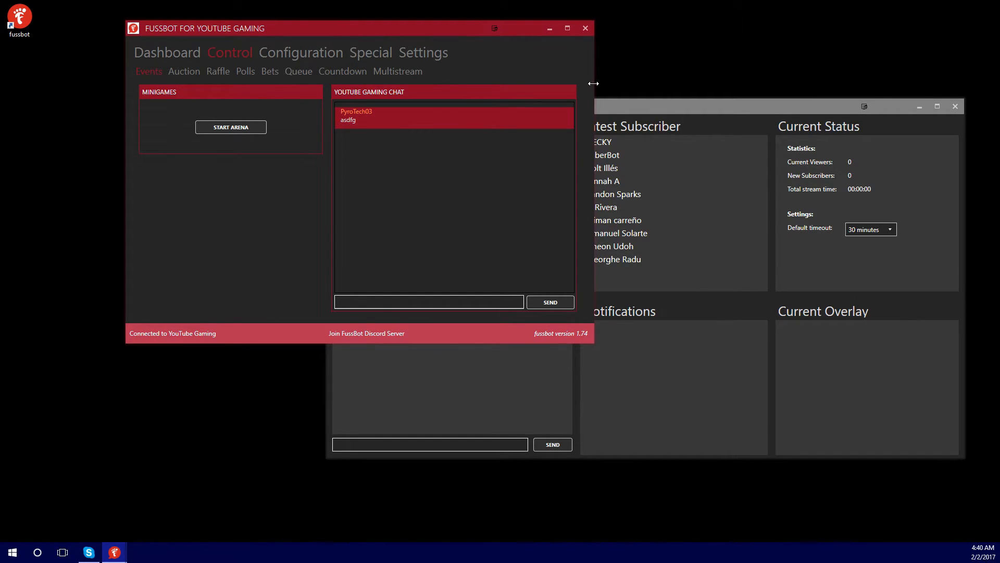
pyautogui.click(679, 106)
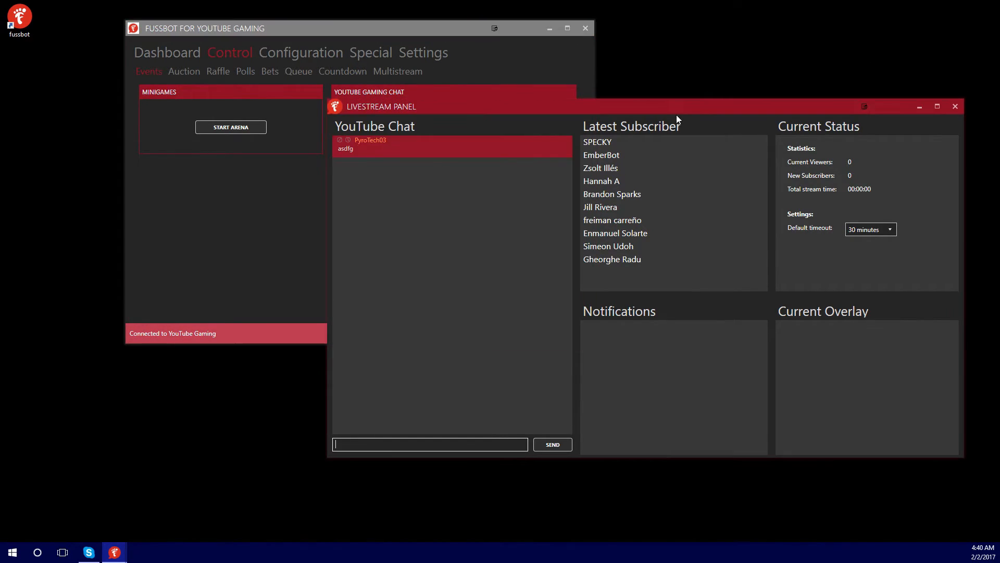
pyautogui.click(394, 35)
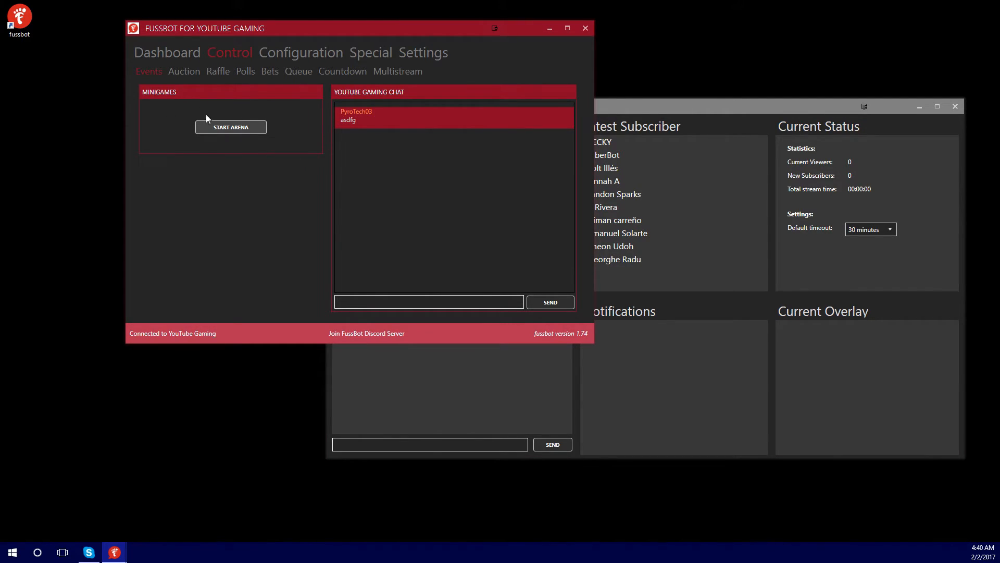
# Step: Review the auction setup page and the choices for who is allowed to bid, without changing the selection
pyautogui.click(194, 71)
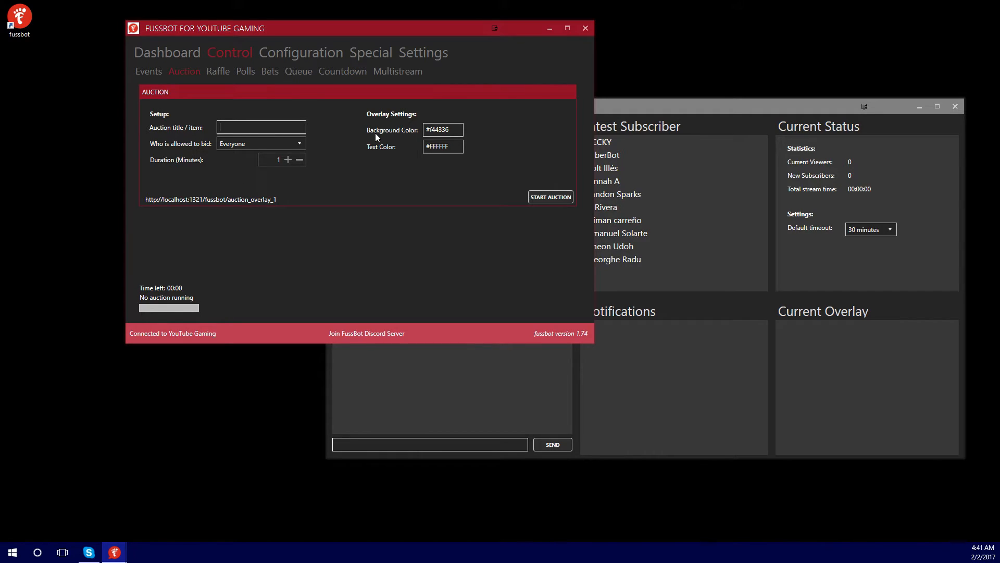
pyautogui.click(232, 130)
pyautogui.click(239, 147)
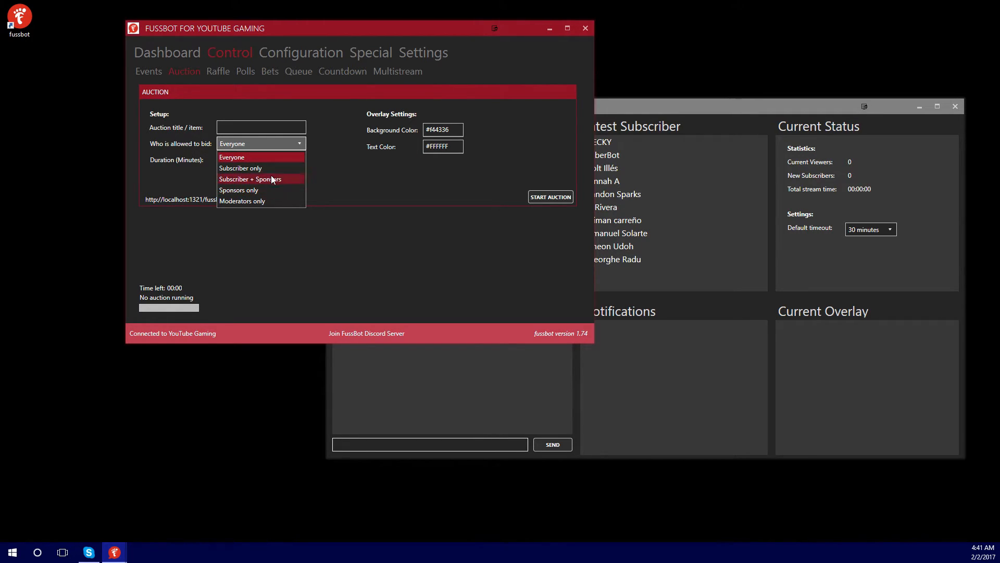
pyautogui.click(378, 211)
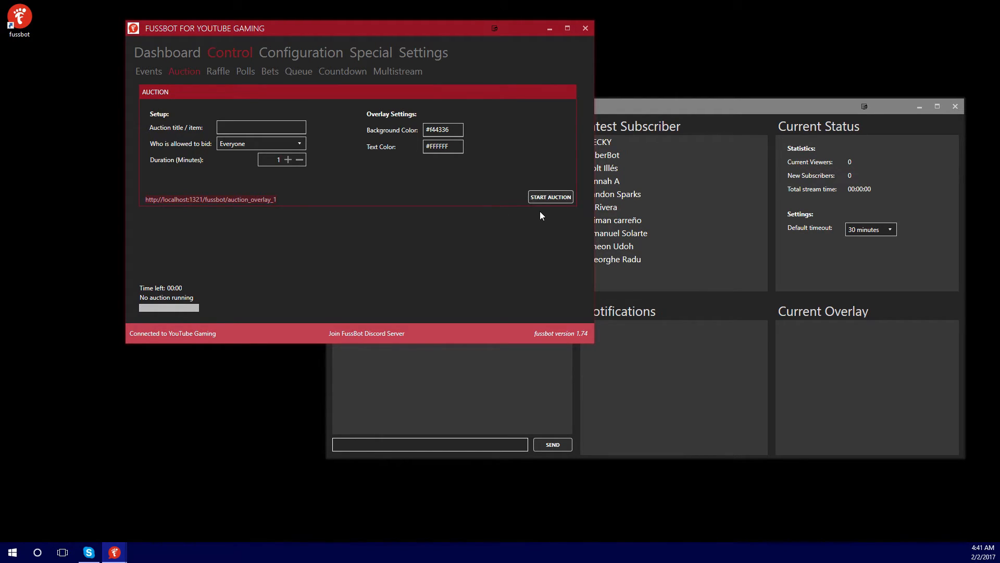
# Step: Title the auction "test item" and start it
pyautogui.click(550, 197)
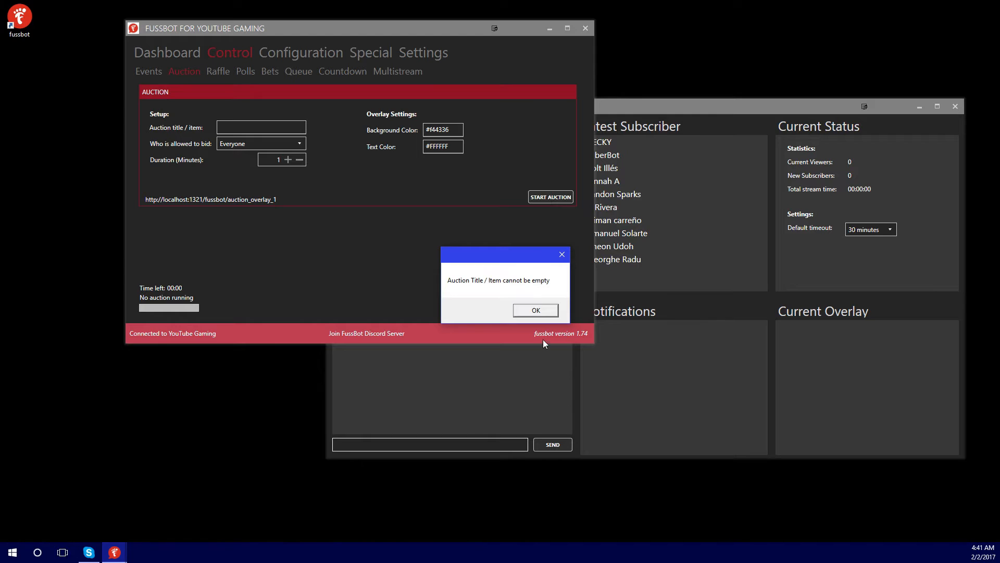
pyautogui.click(529, 310)
pyautogui.click(255, 126)
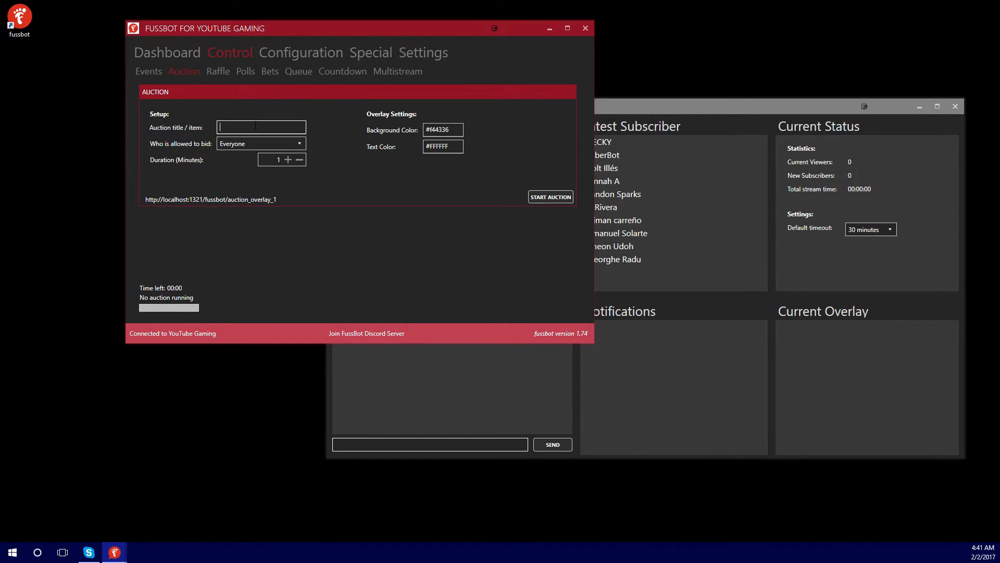
pyautogui.write('test item')
pyautogui.click(534, 199)
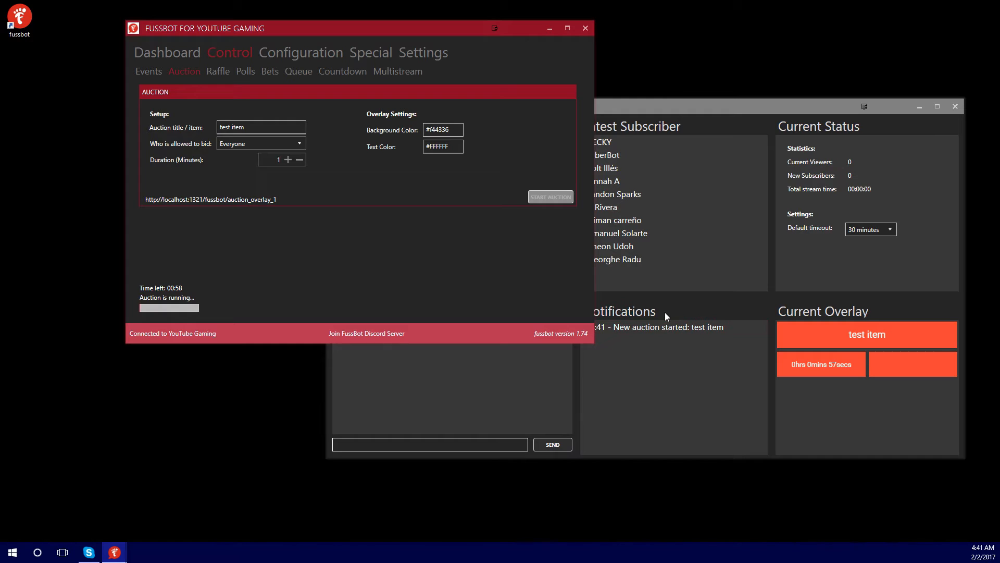
# Step: Send "!bid 10" in the livestream panel's chat, and check the bid on the current overlay
pyautogui.click(639, 303)
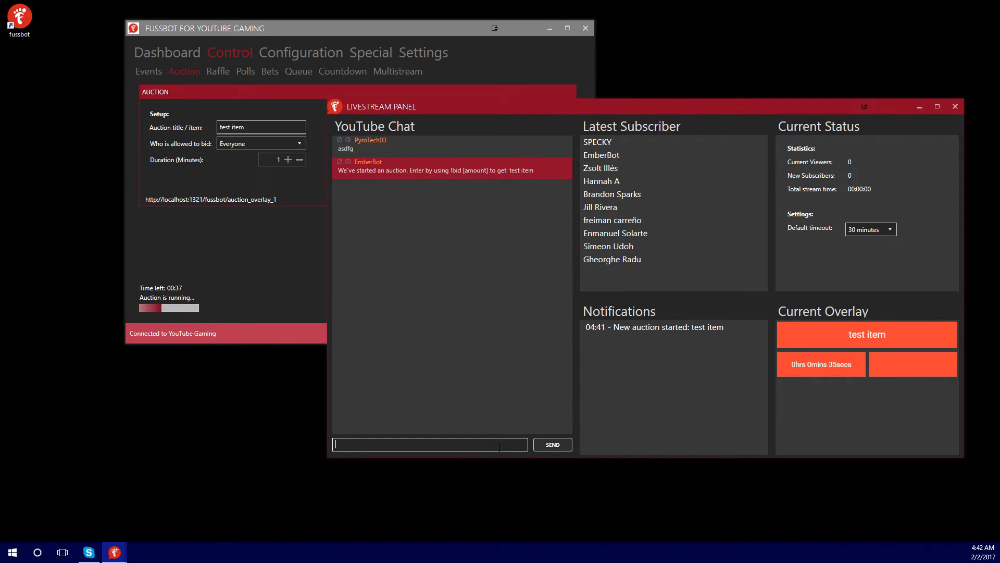
pyautogui.write('!bid 10')
pyautogui.press('Return')
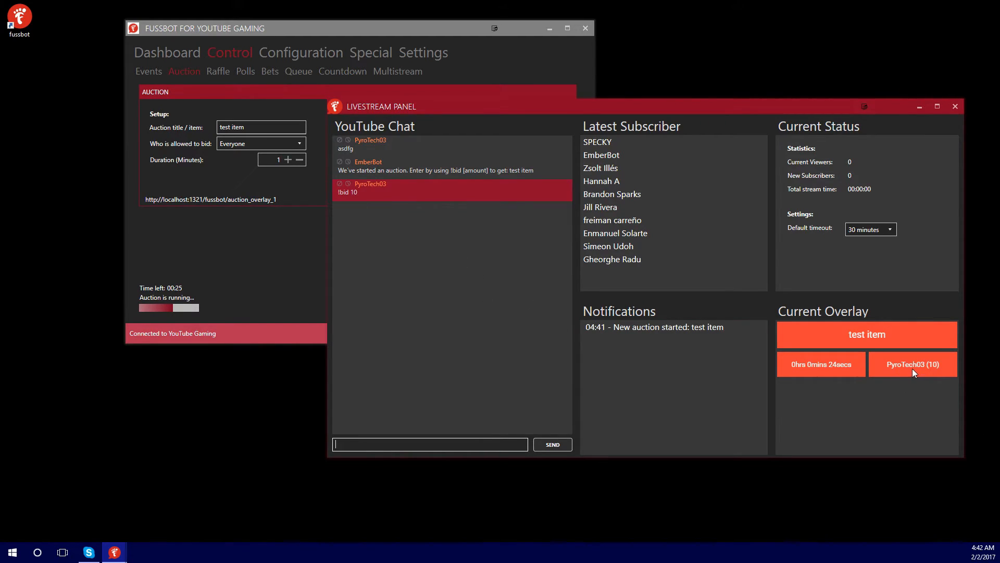
pyautogui.moveTo(897, 364); pyautogui.dragTo(954, 364)
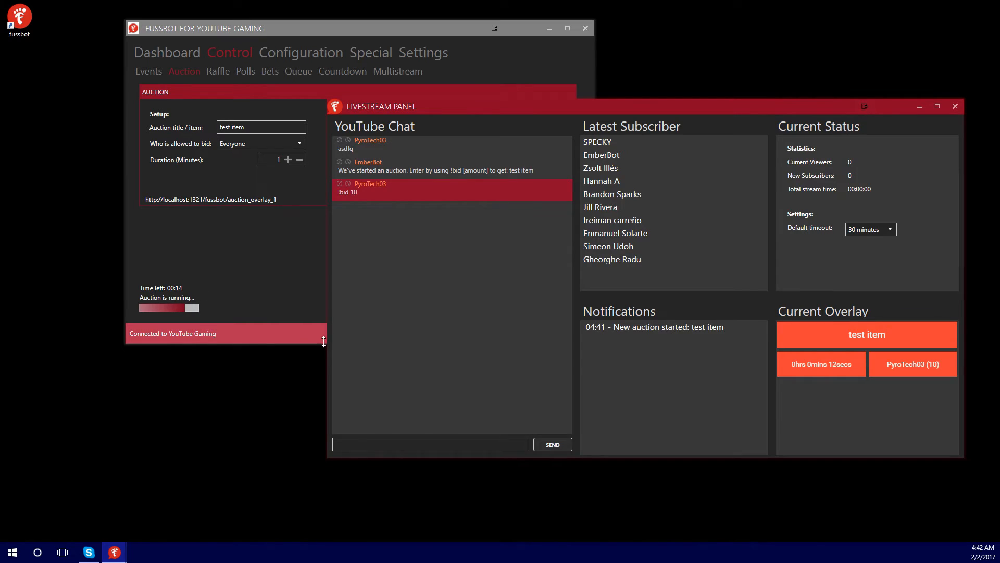
pyautogui.click(283, 256)
pyautogui.click(455, 399)
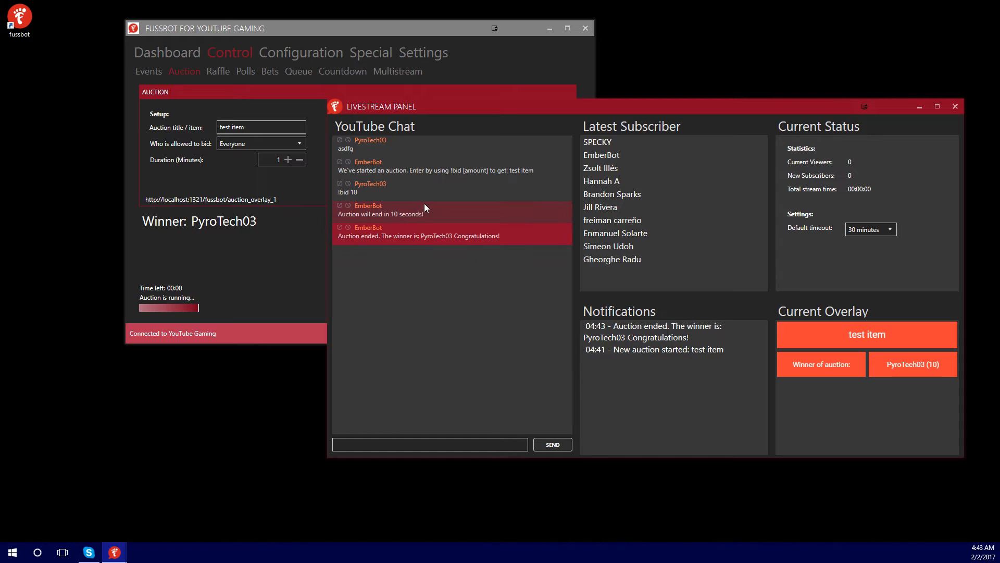
# Step: Review the auction's outcome, the dashboard status and the livestream panel's chat, and return to the auction page
pyautogui.click(218, 268)
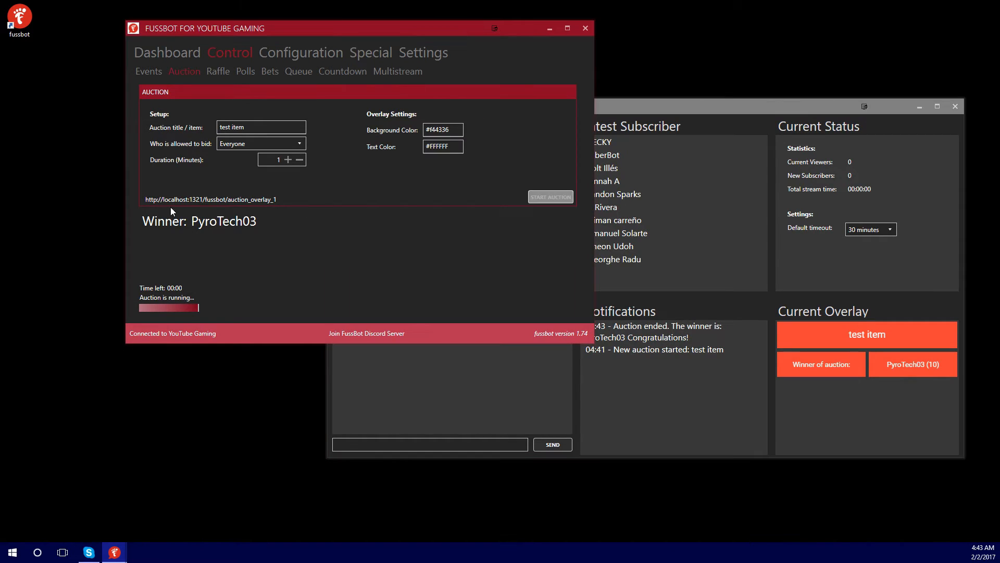
pyautogui.click(159, 54)
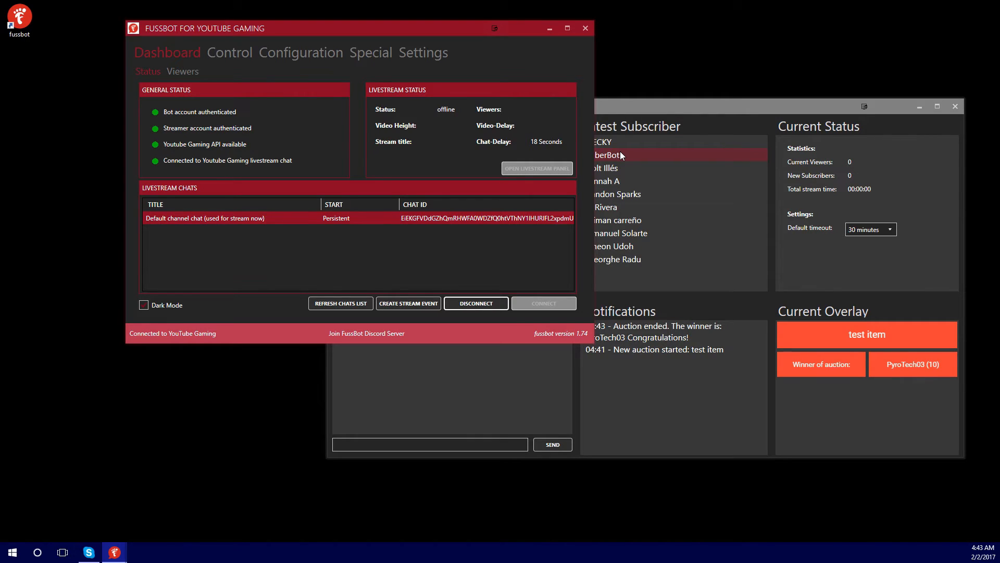
pyautogui.click(648, 118)
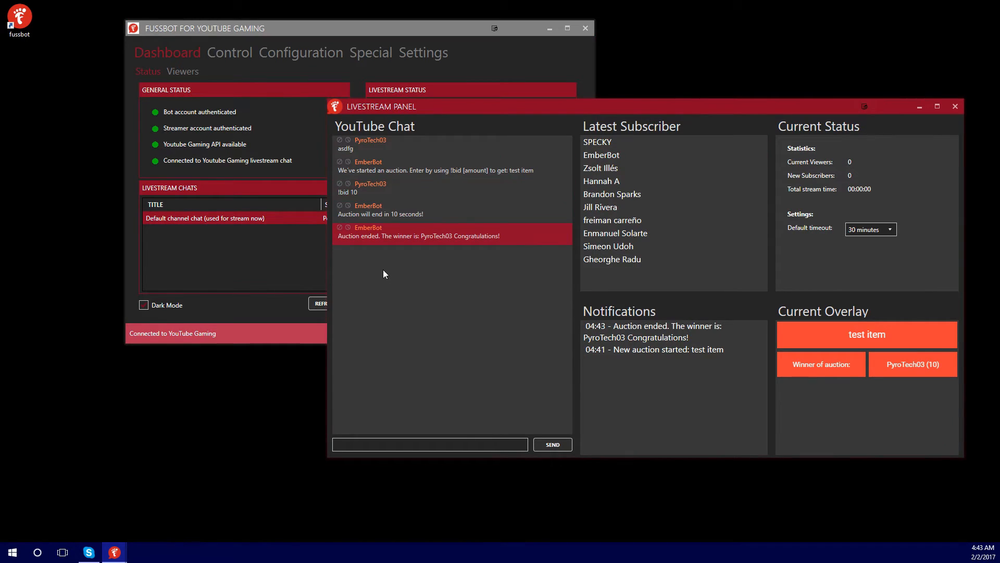
pyautogui.click(485, 57)
pyautogui.click(209, 51)
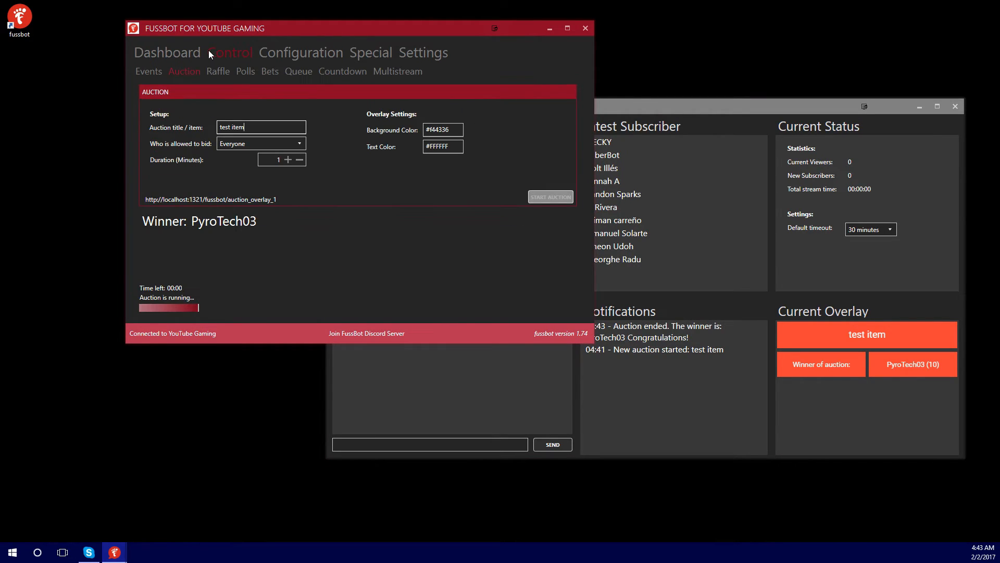
# Step: Fill in the raffle setup with the title "test raffle" and the command "!raf"
pyautogui.click(216, 71)
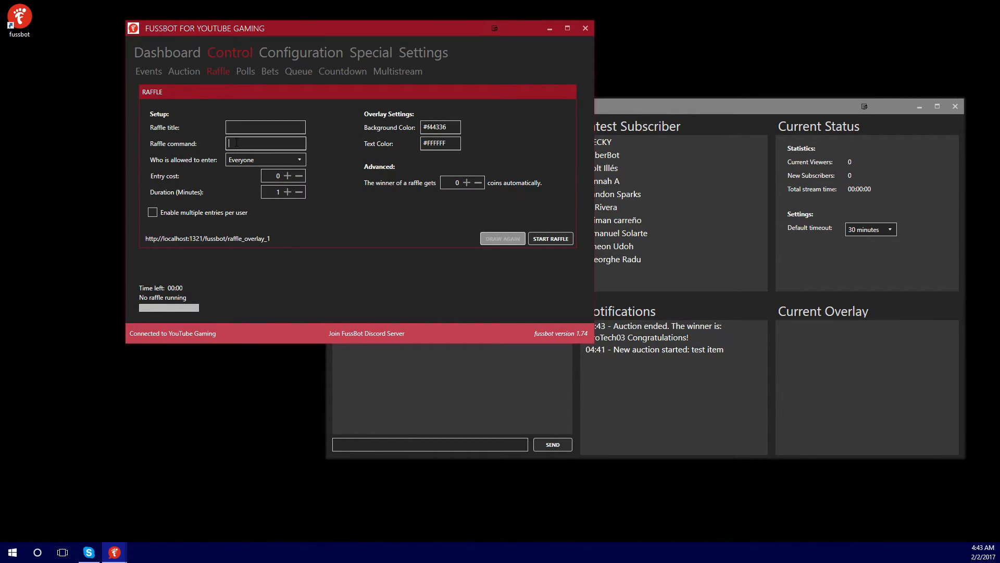
pyautogui.write('te')
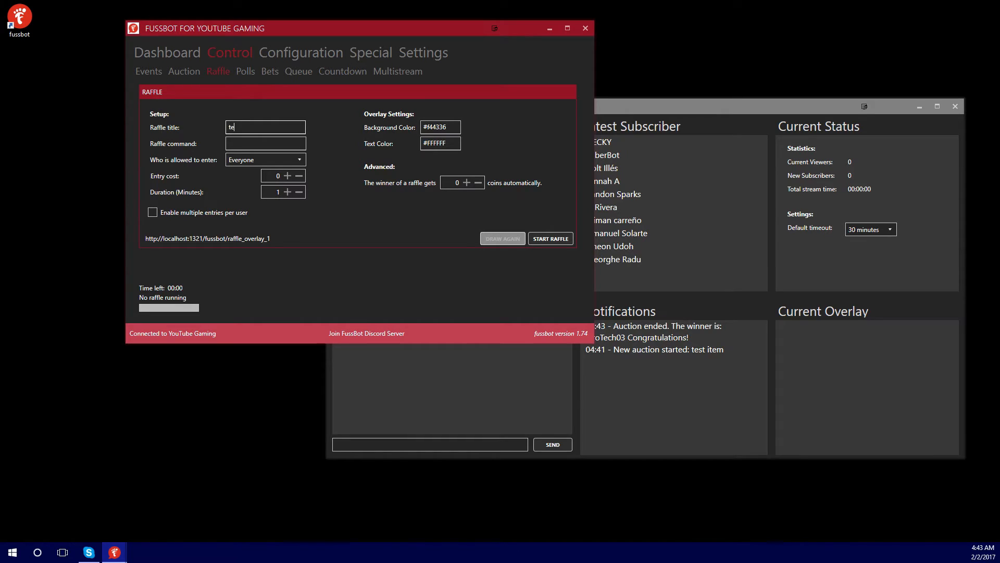
pyautogui.write('st raffle')
pyautogui.press('Tab')
pyautogui.write('!raf')
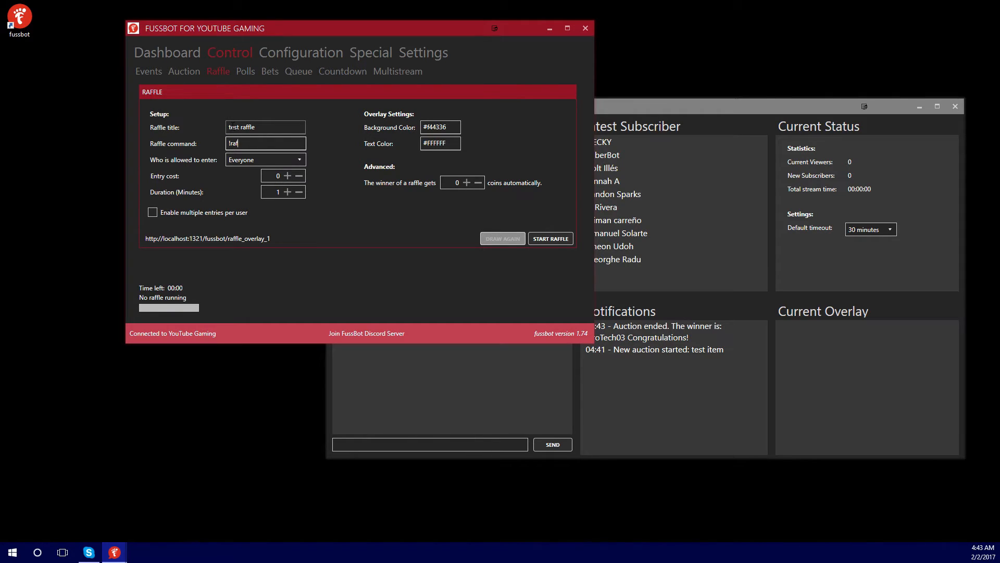
# Step: Review the choices for who is allowed to enter the raffle and its overlay colour settings, without changing them
pyautogui.click(252, 160)
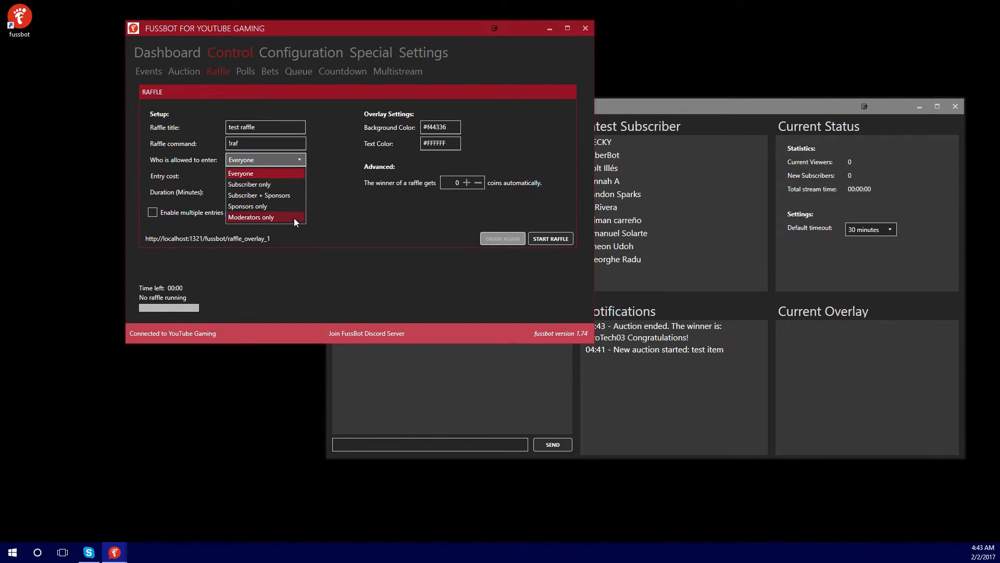
pyautogui.click(353, 188)
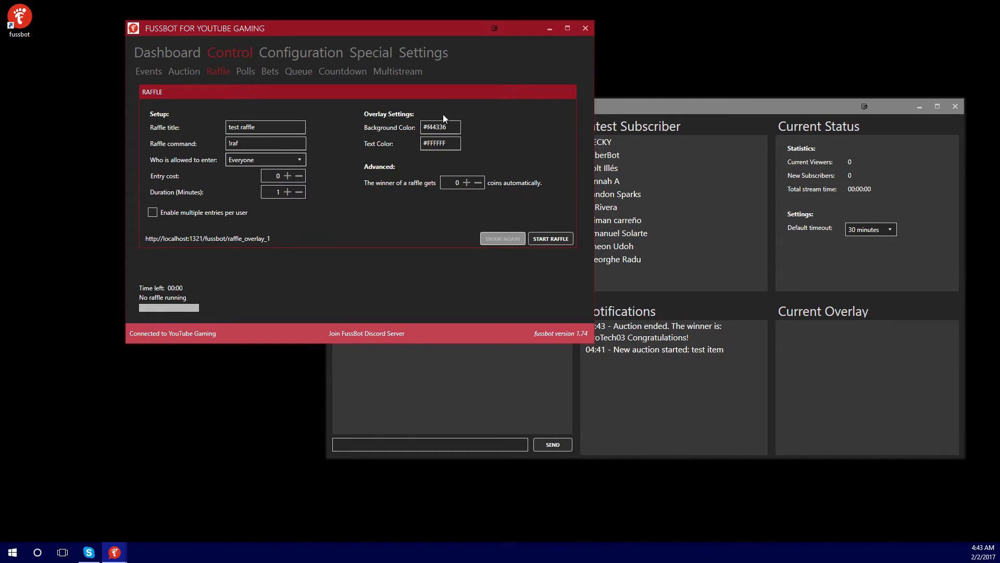
pyautogui.click(429, 127)
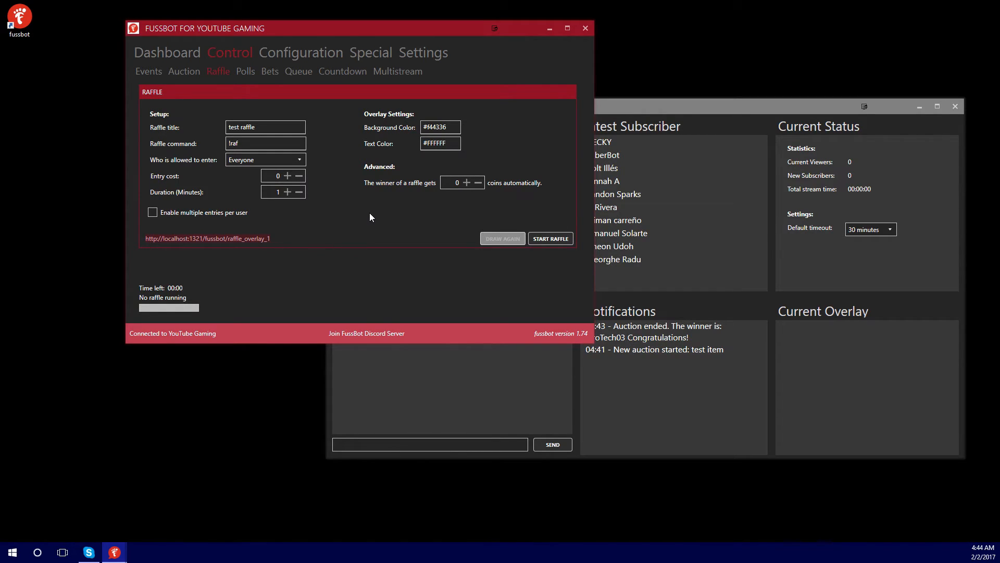
# Step: Start a poll titled "Do you like fussbot?" with the options "YEA", "NO!" and "Huh? o.O"
pyautogui.click(249, 77)
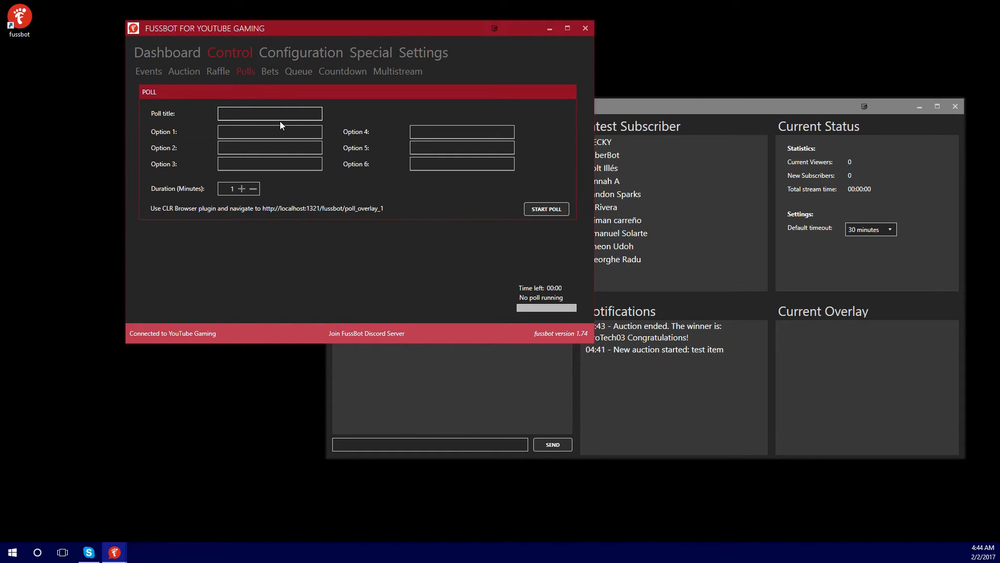
pyautogui.write('Do you like fussbot?')
pyautogui.press('Tab')
pyautogui.write('YEA')
pyautogui.press('Tab')
pyautogui.write('NO!')
pyautogui.press('Tab')
pyautogui.write('Huh?')
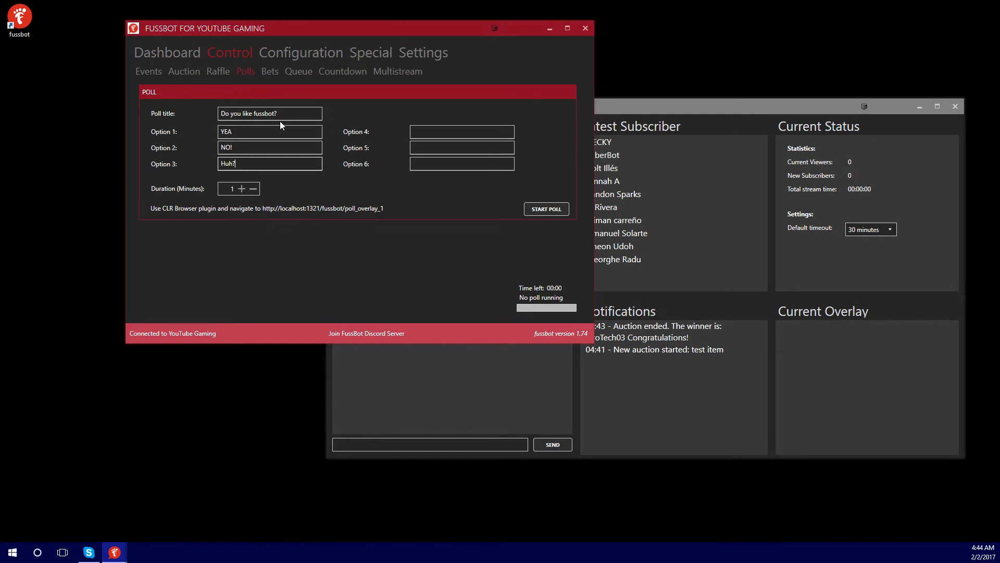
pyautogui.write(' o.O')
pyautogui.click(558, 212)
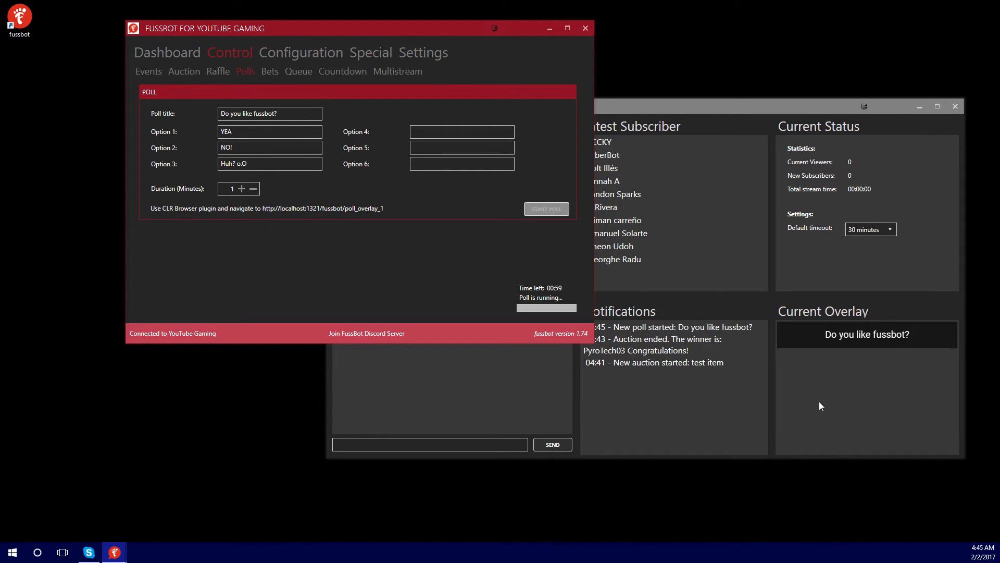
# Step: Vote for the poll's first option by sending "!vote 1" in the livestream panel's chat
pyautogui.click(680, 305)
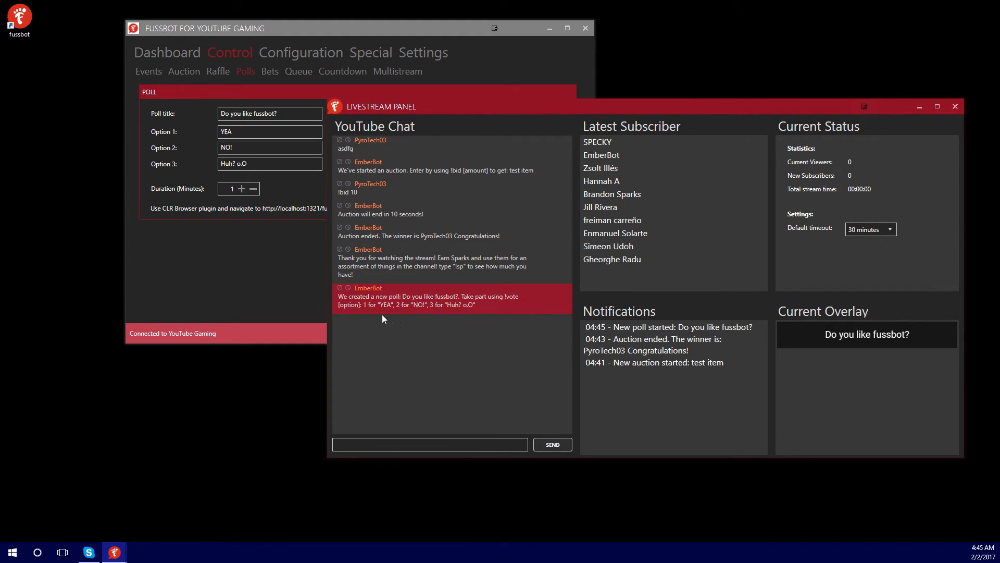
pyautogui.click(466, 446)
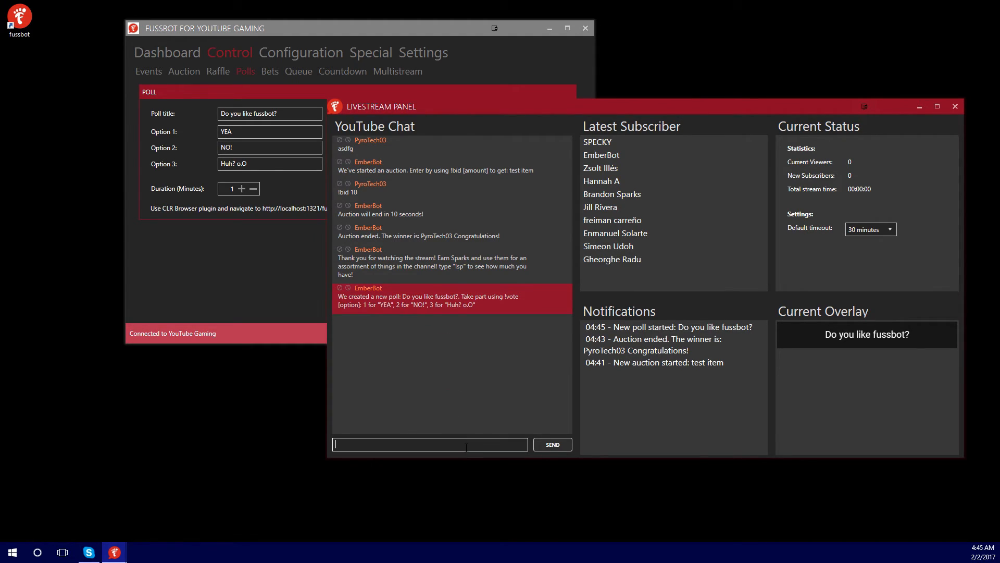
pyautogui.write('v')
pyautogui.press('BackSpace')
pyautogui.write('!vote 3')
pyautogui.press('BackSpace')
pyautogui.write('1')
pyautogui.press('Return')
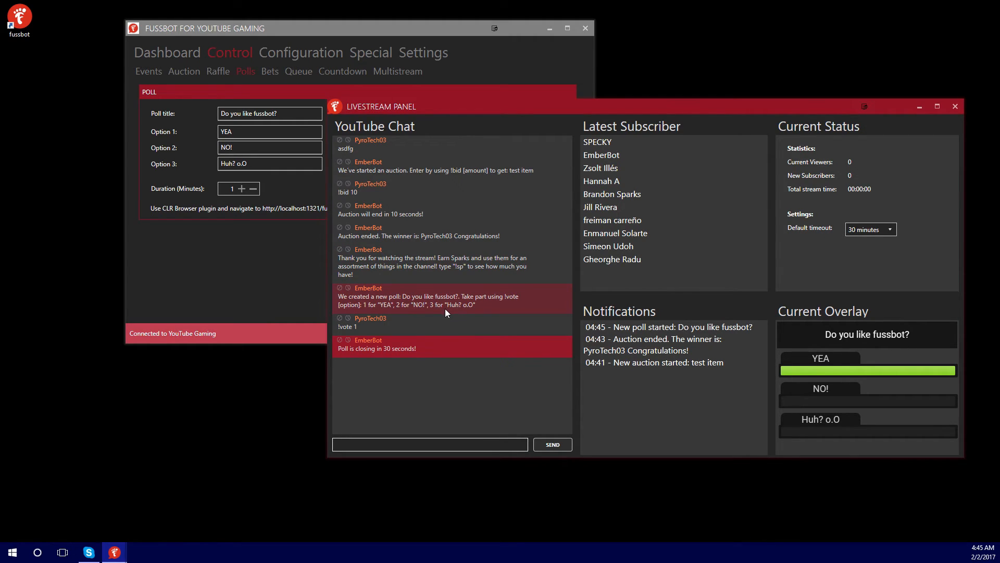
# Step: Check the poll's progress and closing message in the main window and the livestream panel's chat
pyautogui.click(233, 267)
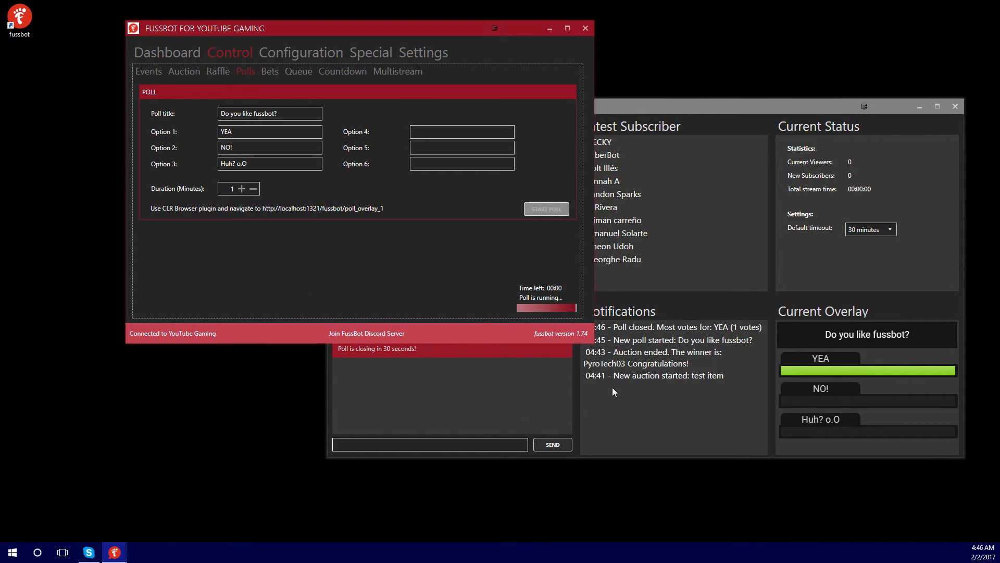
pyautogui.click(641, 405)
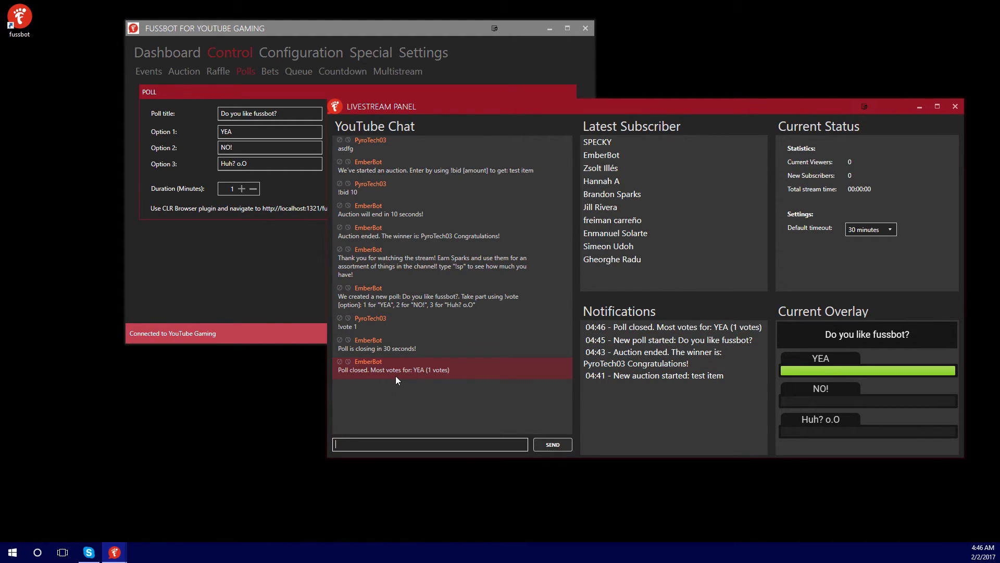
pyautogui.click(461, 374)
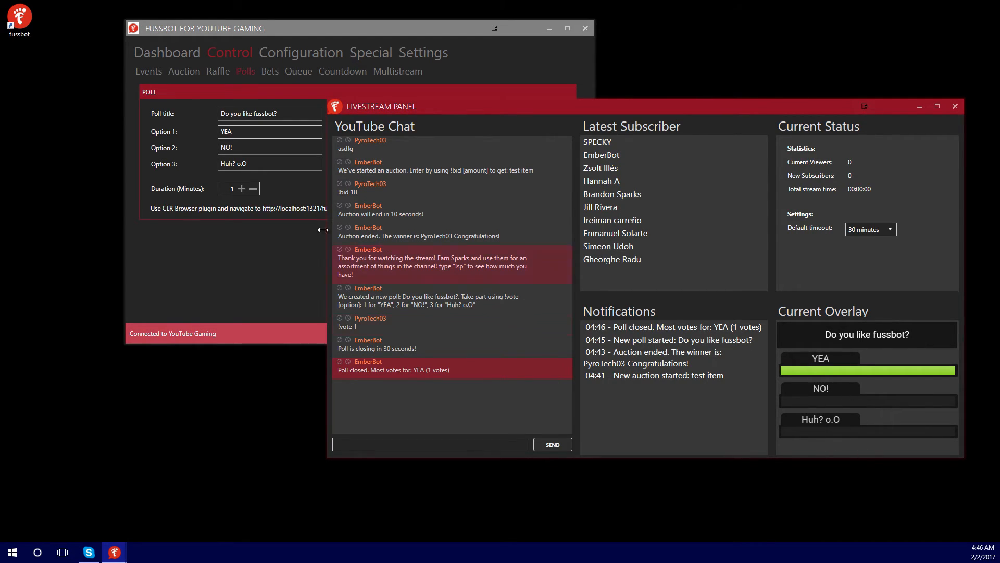
pyautogui.click(271, 279)
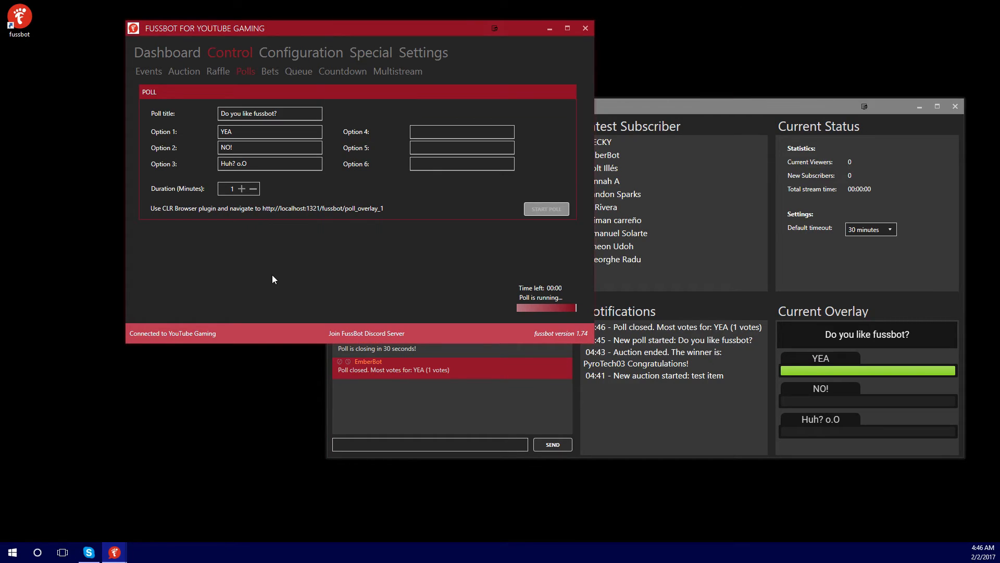
# Step: Review the bet setup page, including the bet item and option fields, without entering anything
pyautogui.click(273, 76)
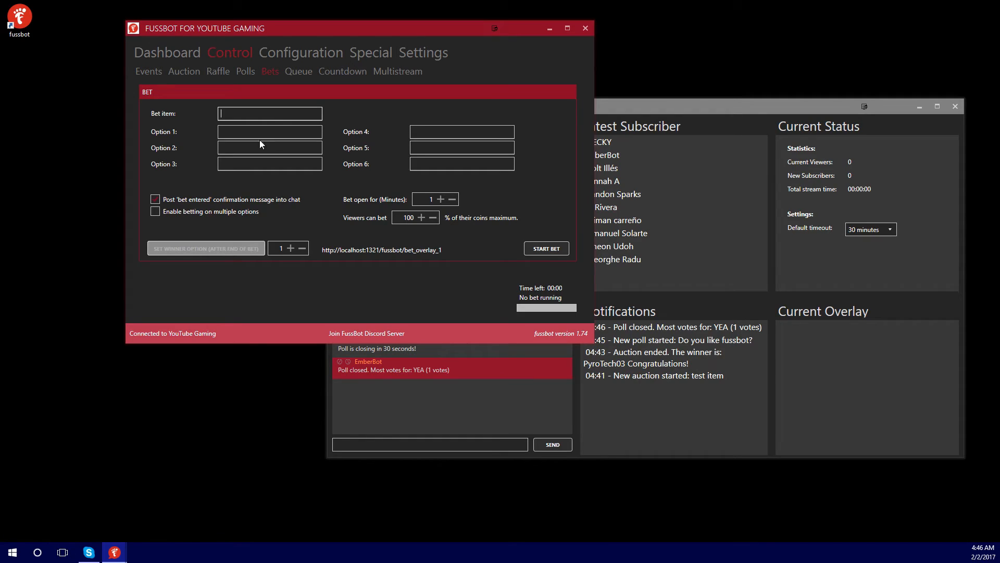
pyautogui.click(249, 113)
pyautogui.click(240, 133)
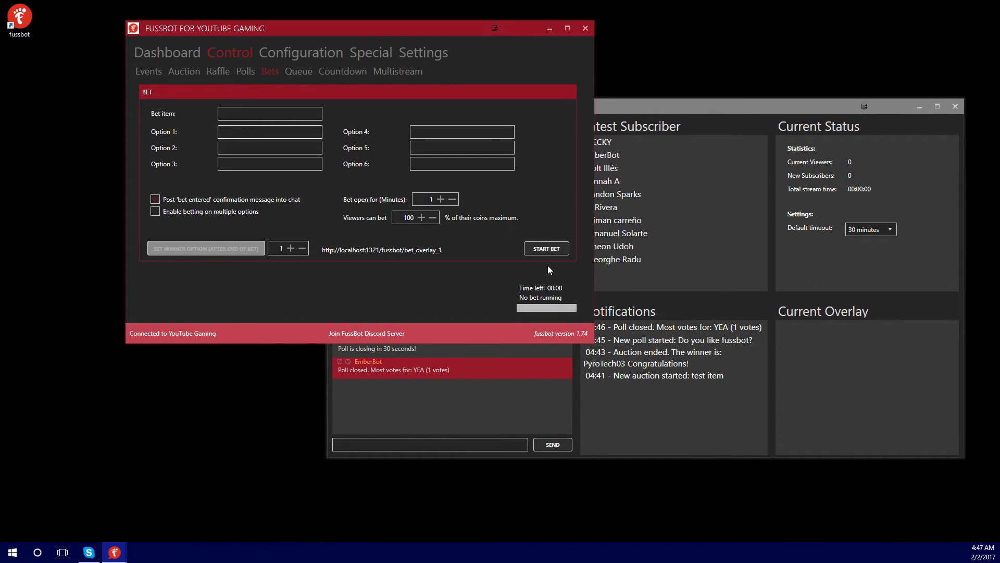
# Step: Try the bet's winning option selector by raising it to 3 and lowering it again
pyautogui.click(241, 112)
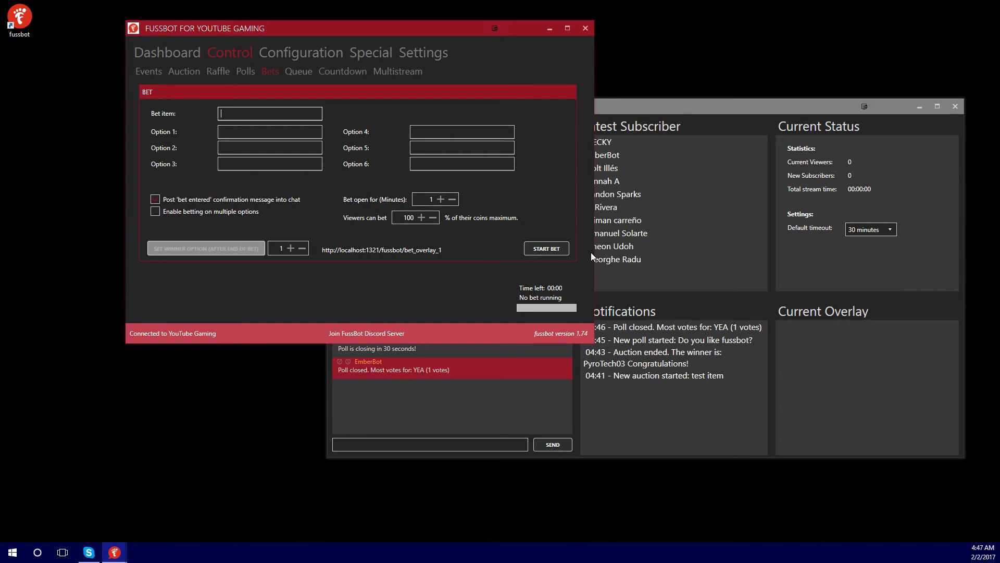
pyautogui.click(290, 248)
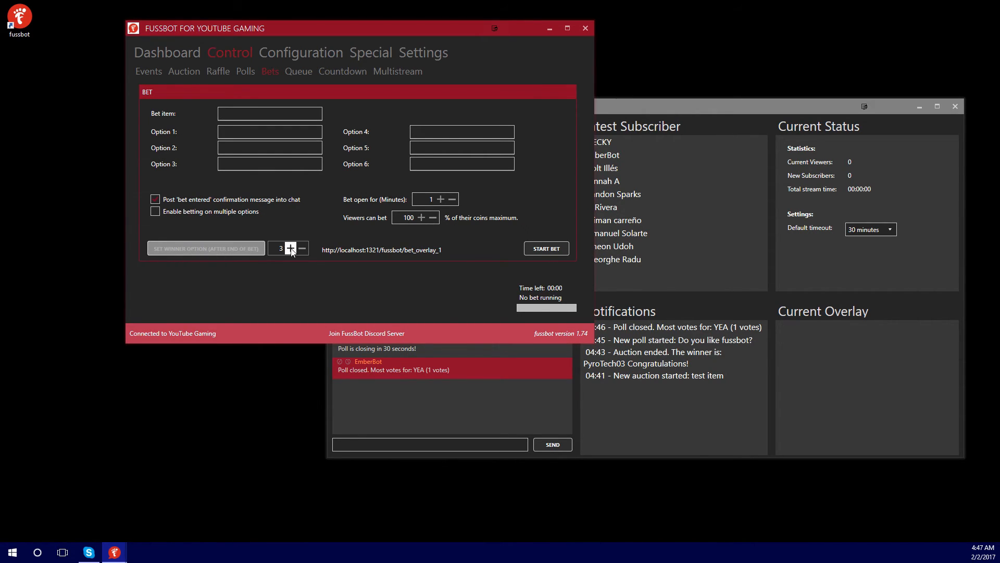
pyautogui.tripleClick(302, 248)
# Step: Save the viewer queue's settings and open the queue
pyautogui.click(307, 73)
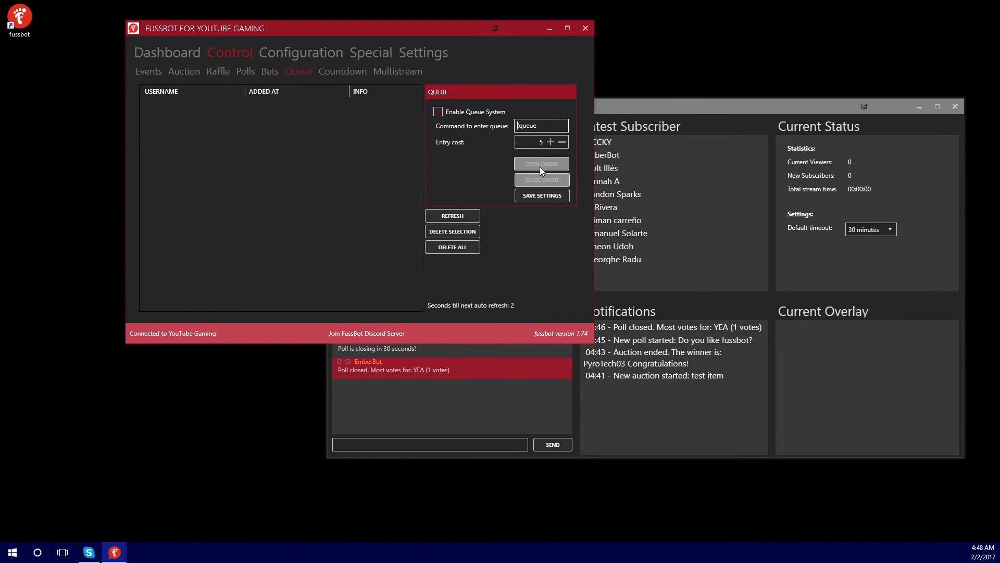
pyautogui.click(543, 197)
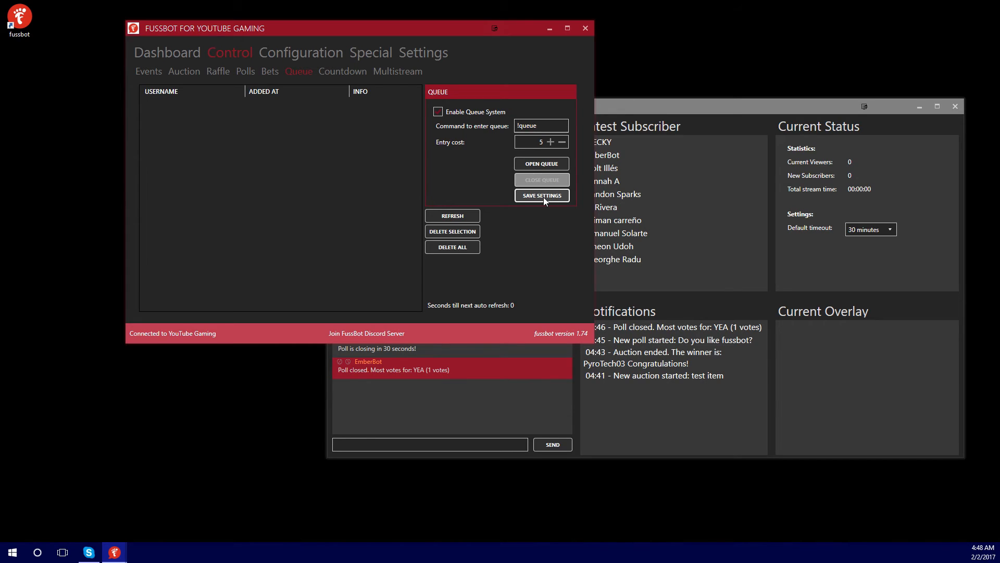
pyautogui.click(562, 168)
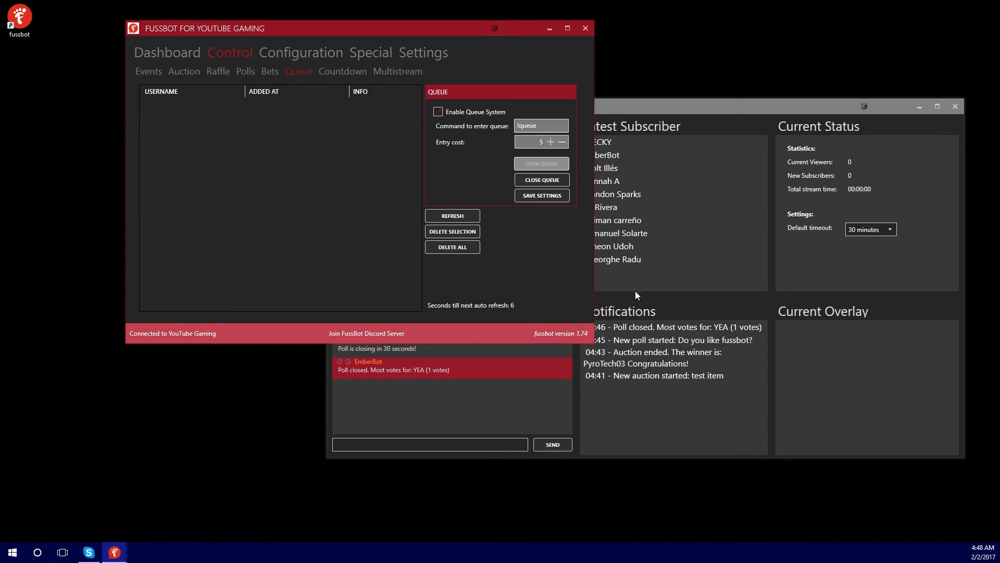
# Step: Check the livestream panel's chat for the queue announcement and return to the queue page
pyautogui.click(642, 309)
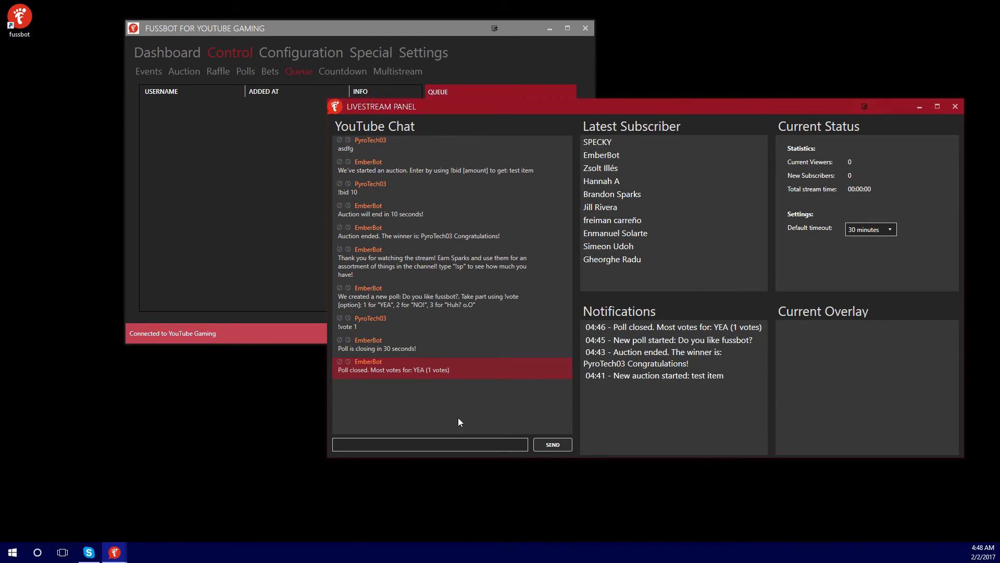
pyautogui.click(307, 263)
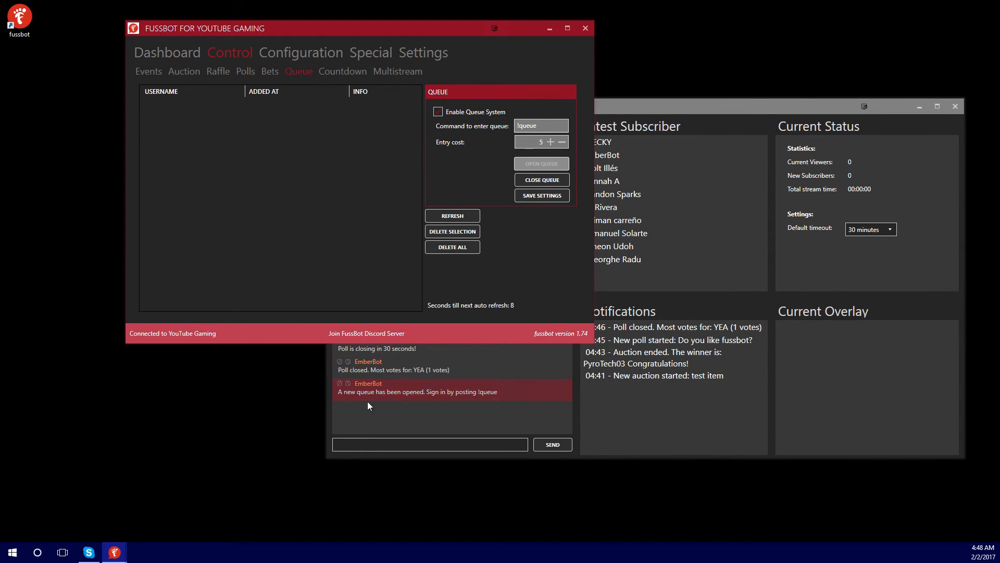
pyautogui.click(356, 408)
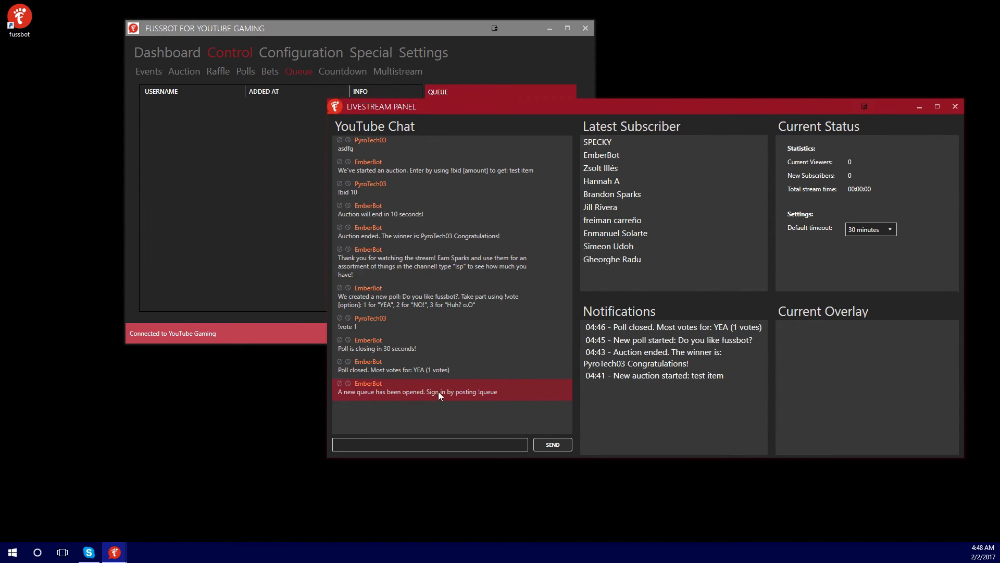
pyautogui.click(324, 263)
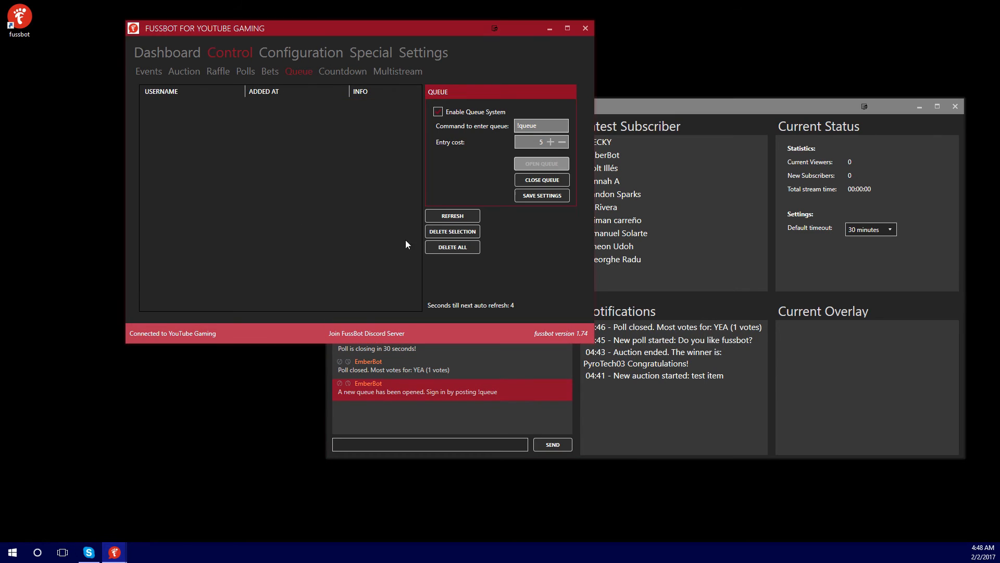
# Step: Close the queue and shift the livestream panel slightly lower while checking its chat
pyautogui.click(545, 185)
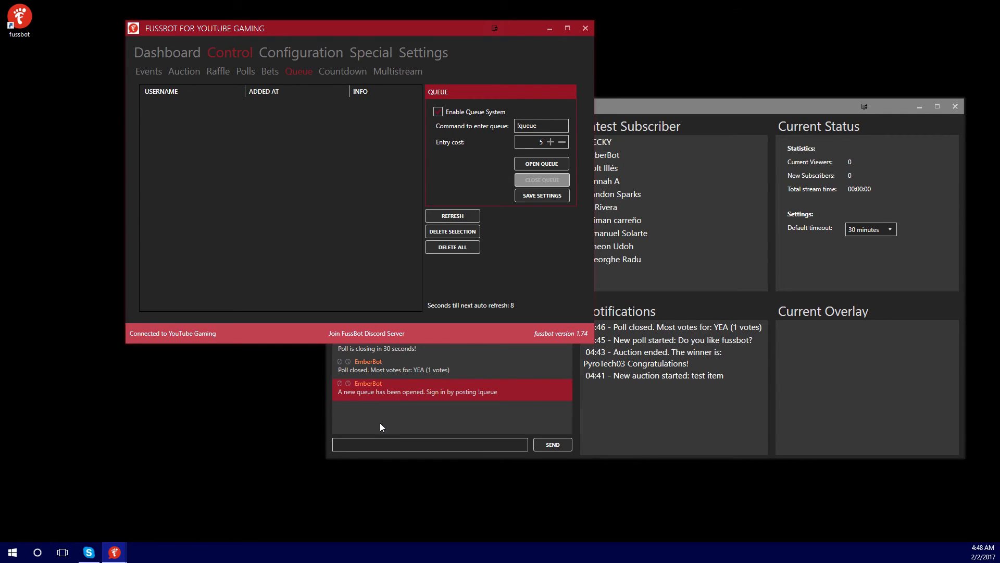
pyautogui.click(464, 415)
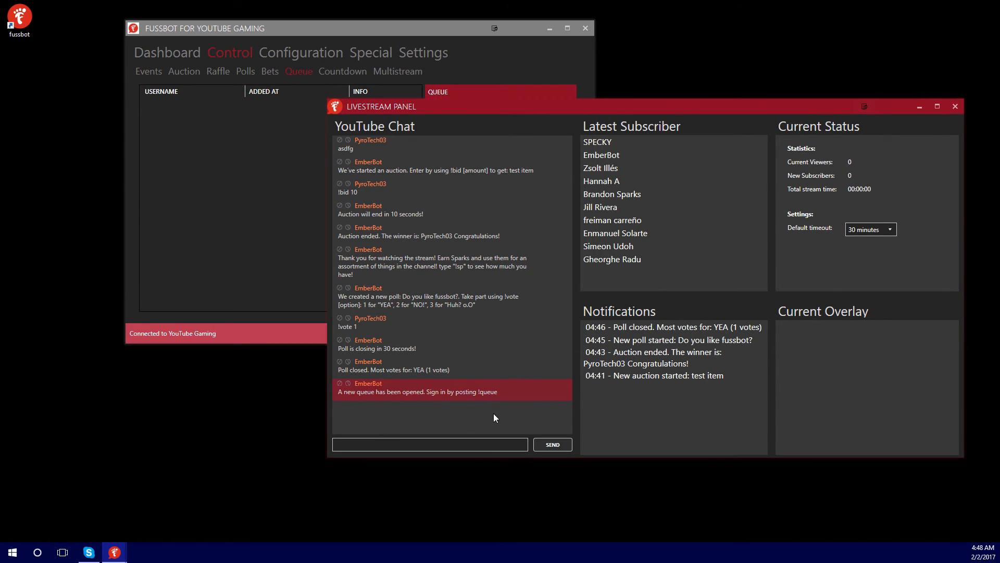
pyautogui.moveTo(605, 102); pyautogui.dragTo(603, 131)
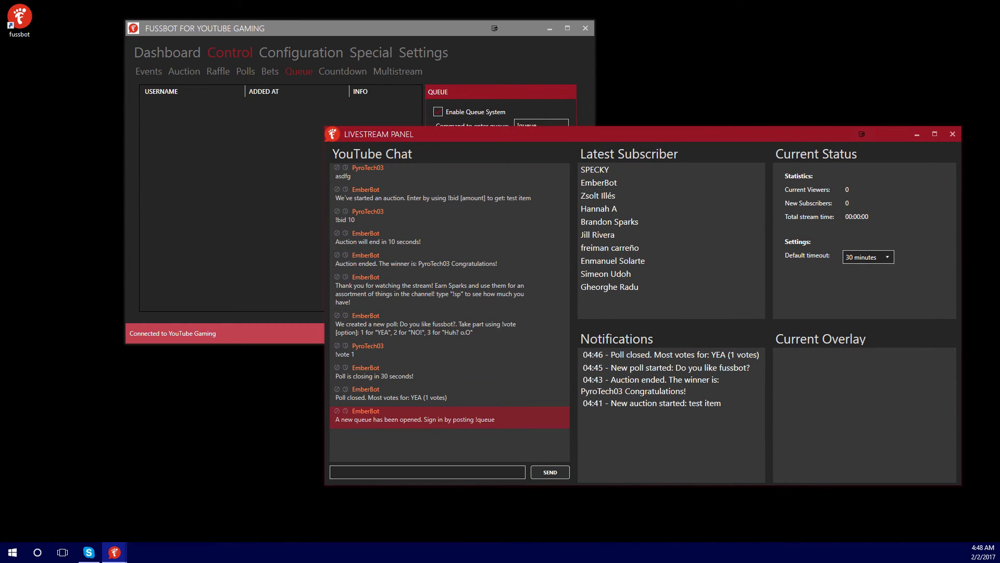
pyautogui.click(202, 181)
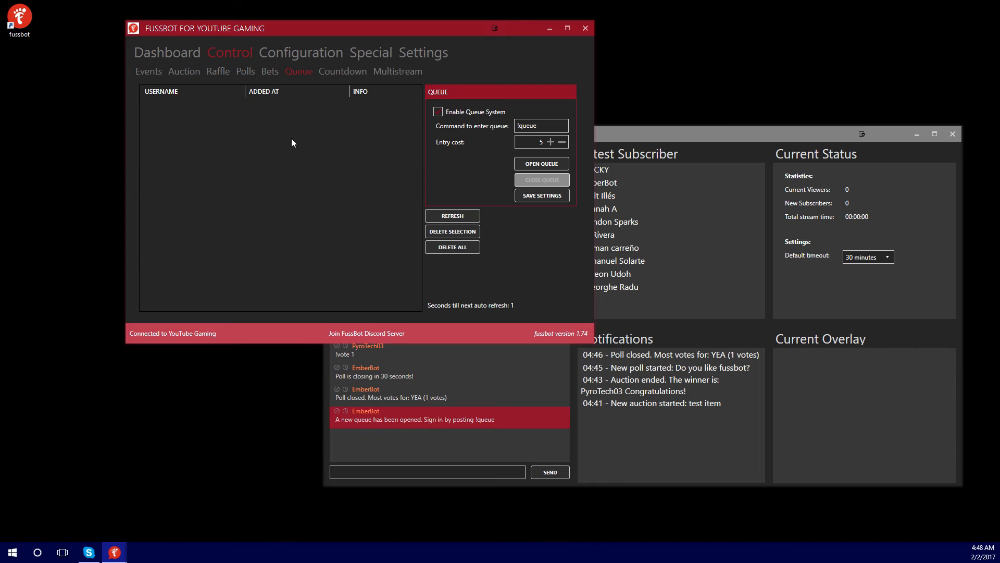
# Step: Review the countdown and stopwatch setup, including the stop time calendar, quick launch durations and overlay option
pyautogui.click(344, 72)
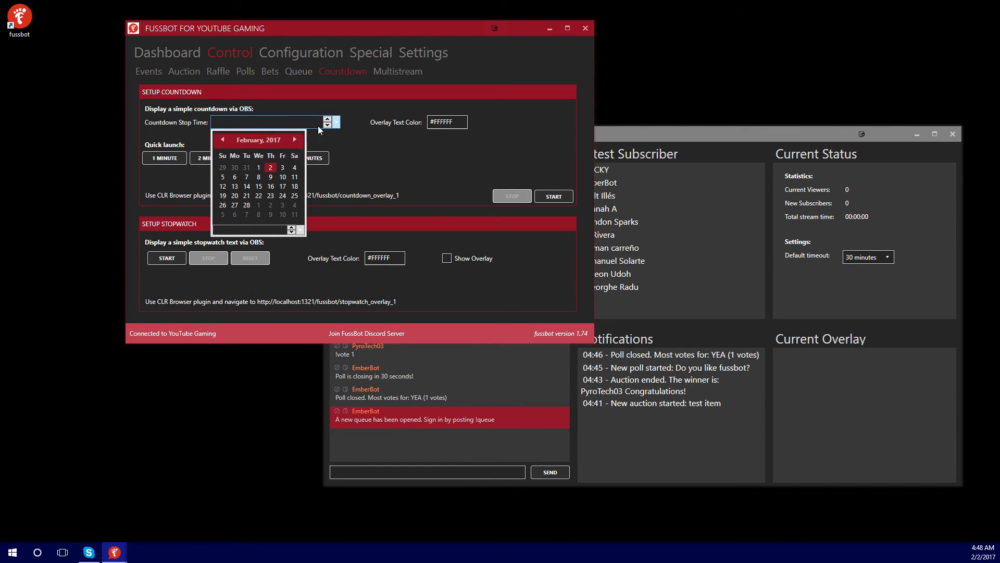
pyautogui.click(355, 156)
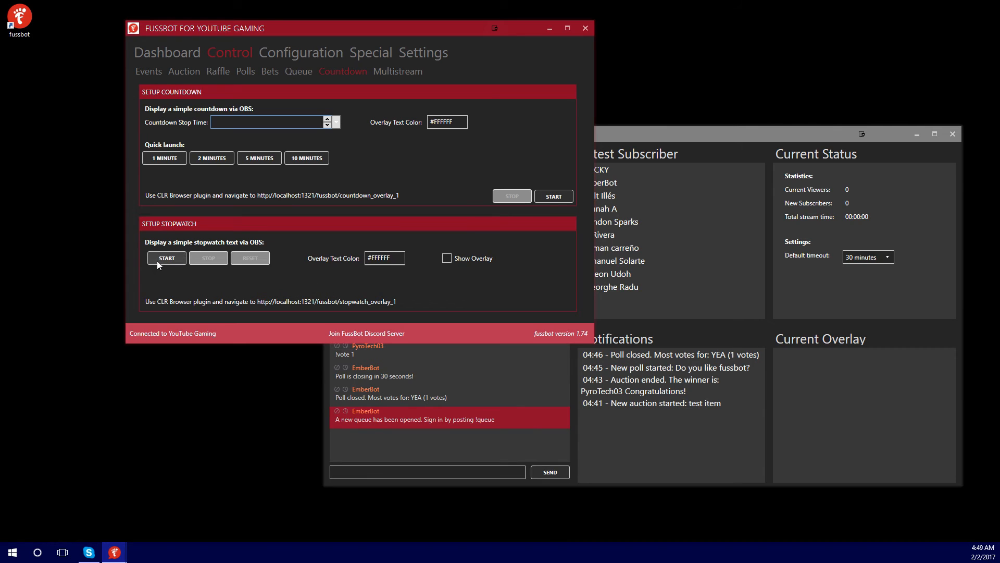
pyautogui.click(448, 259)
# Step: Open the multistream setup and try to use its URL without a partner's streamlink
pyautogui.click(413, 75)
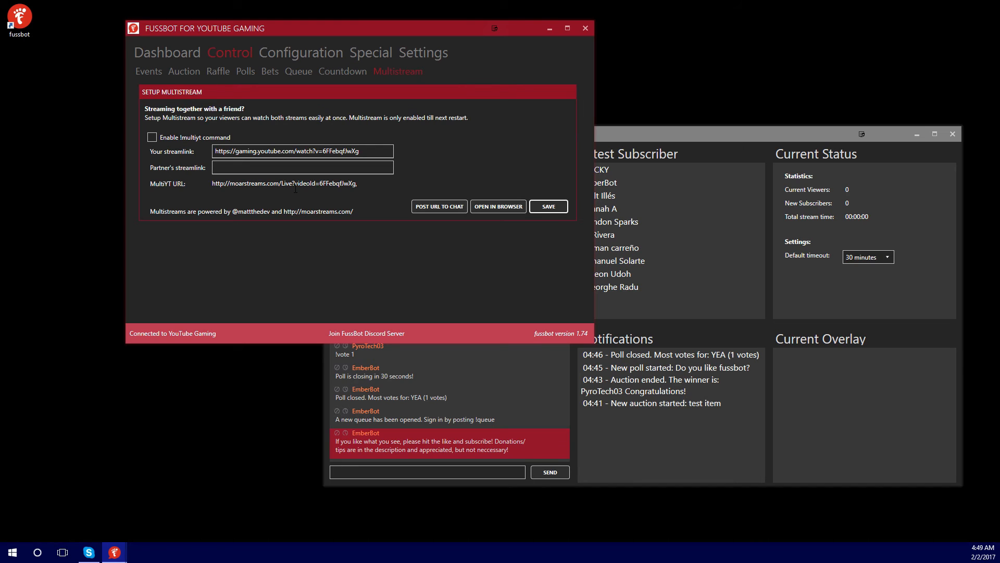
pyautogui.click(476, 208)
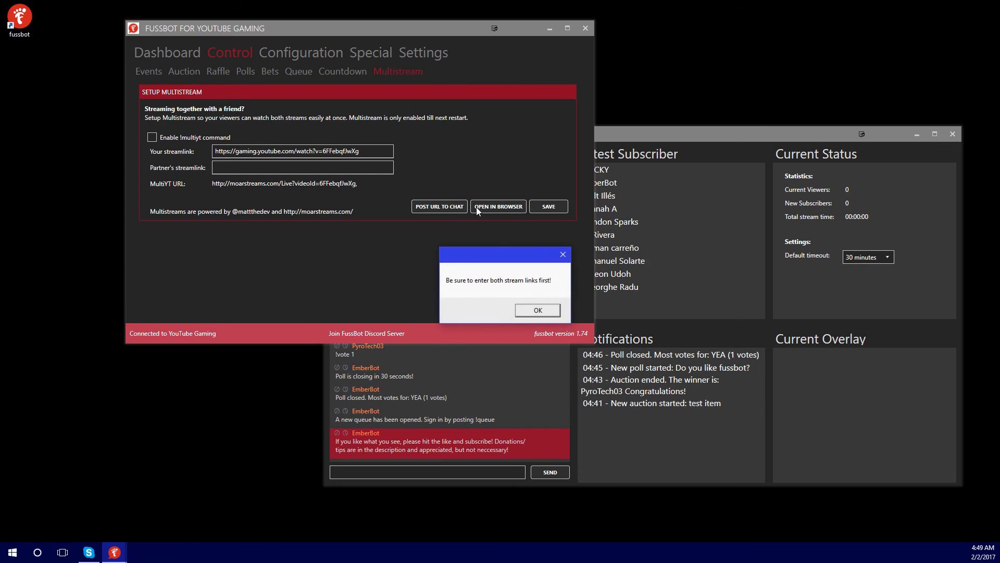
pyautogui.click(538, 311)
# Step: Switch to Firefox, search for "youtube gaming" and open the YouTube Gaming site
pyautogui.click(345, 169)
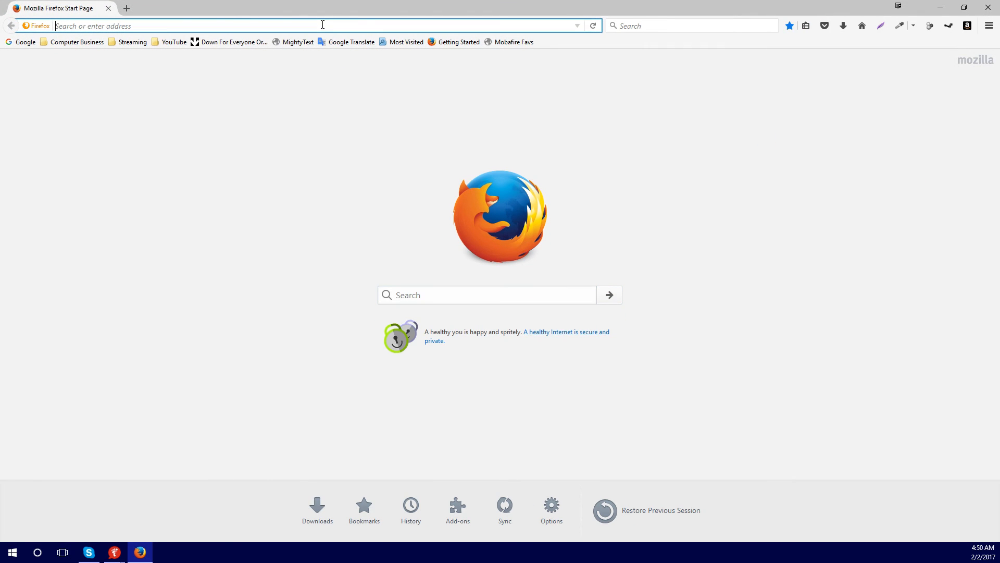
pyautogui.write('youtube gaming')
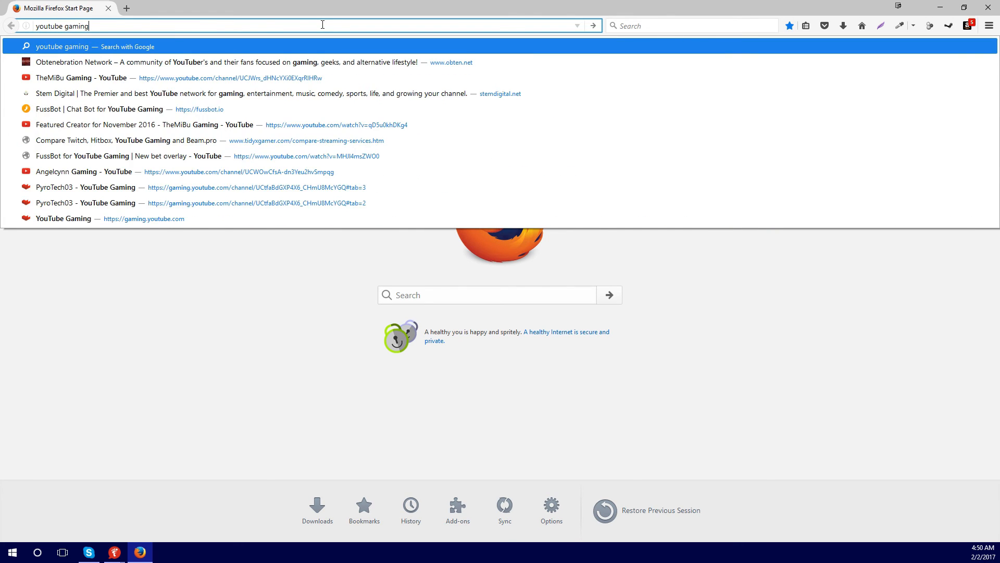
pyautogui.press('Return')
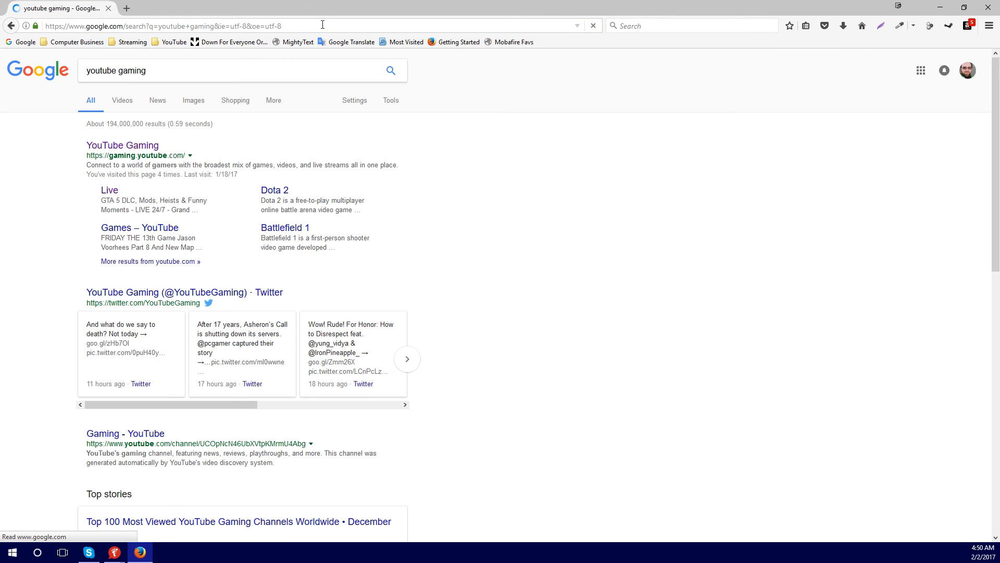
pyautogui.click(142, 150)
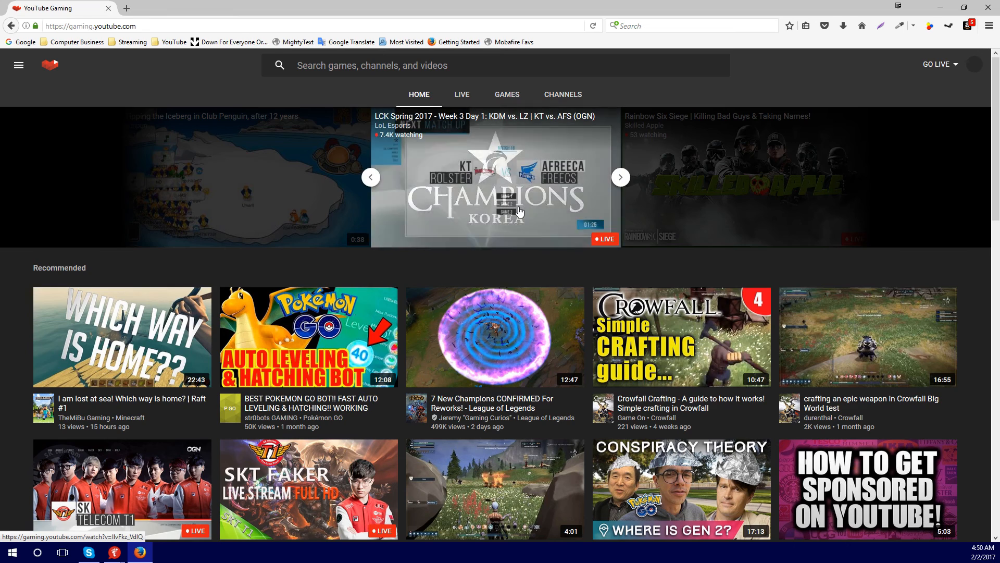
# Step: Open the live stream "PS4 - Resident Evil 7 - MADHOUSE Difficulty" and copy its web address
pyautogui.click(461, 94)
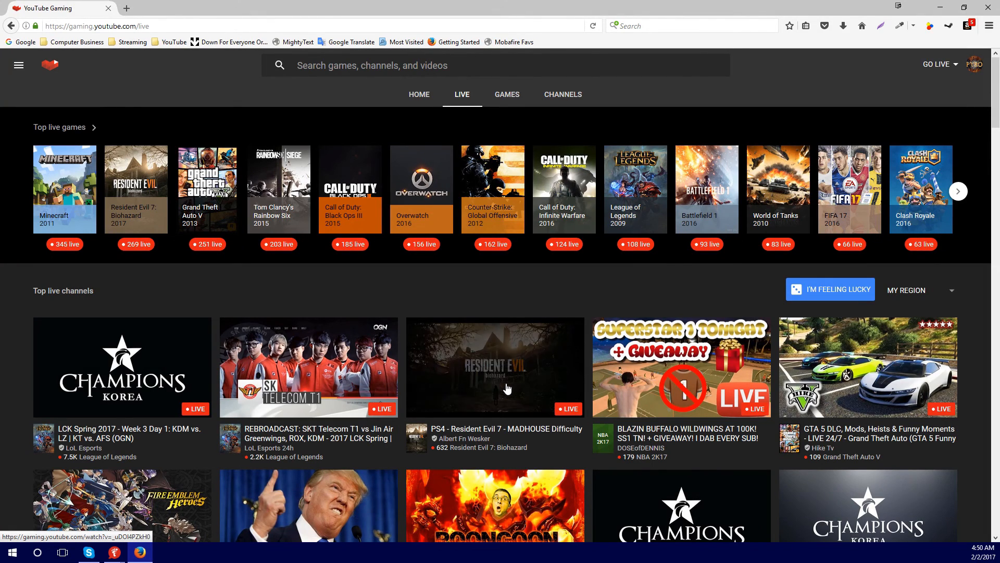
pyautogui.click(498, 368)
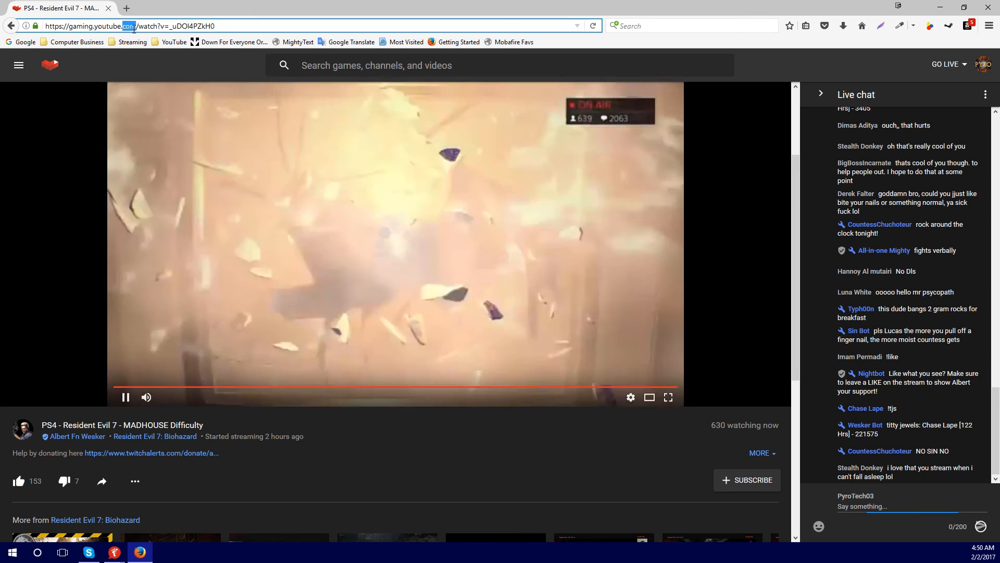
pyautogui.click(134, 26)
pyautogui.rightClick(135, 29)
pyautogui.click(159, 64)
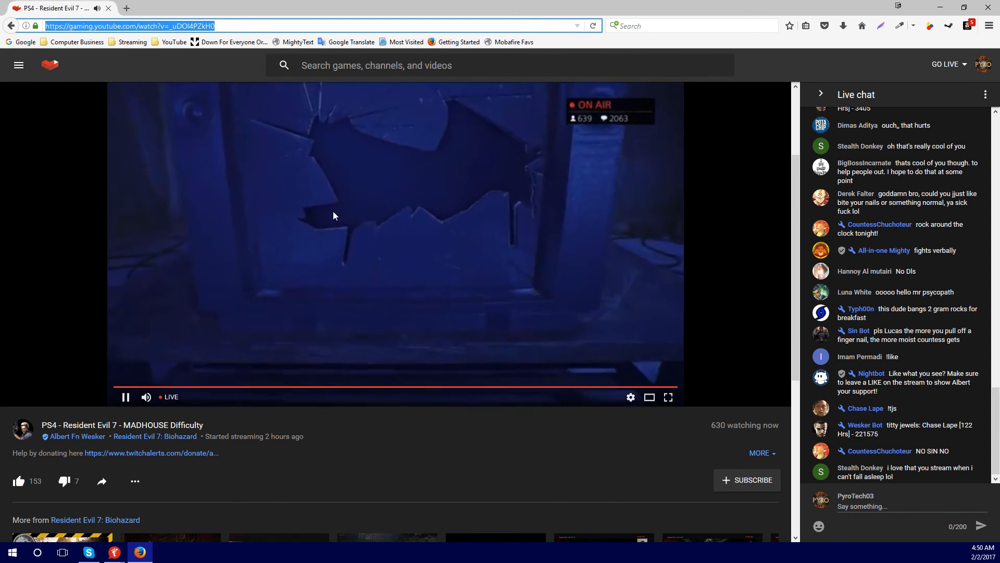
# Step: Mute the Resident Evil 7 stream in Firefox and return to FussBot's multistream setup
pyautogui.click(942, 7)
pyautogui.click(300, 165)
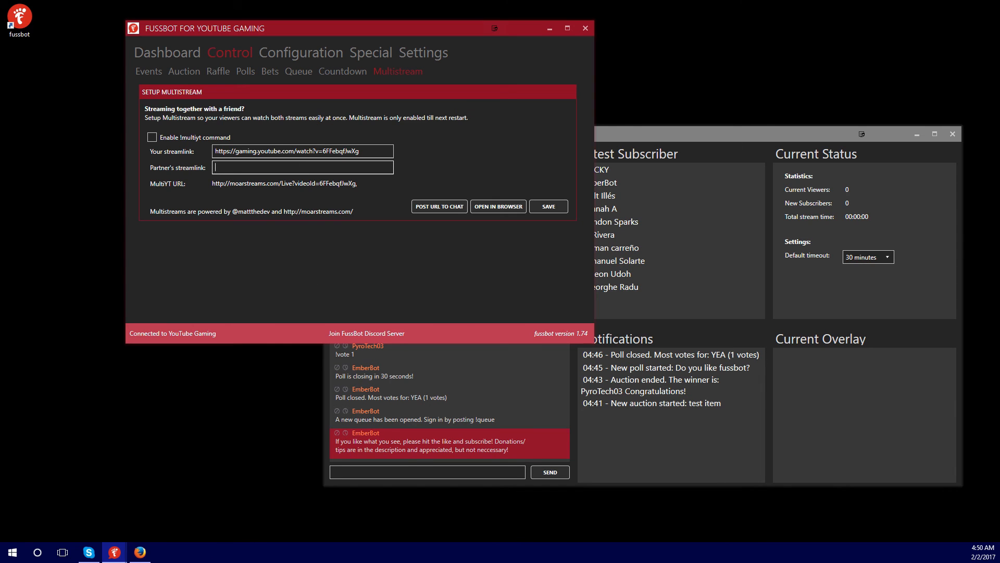
pyautogui.click(139, 554)
pyautogui.click(147, 397)
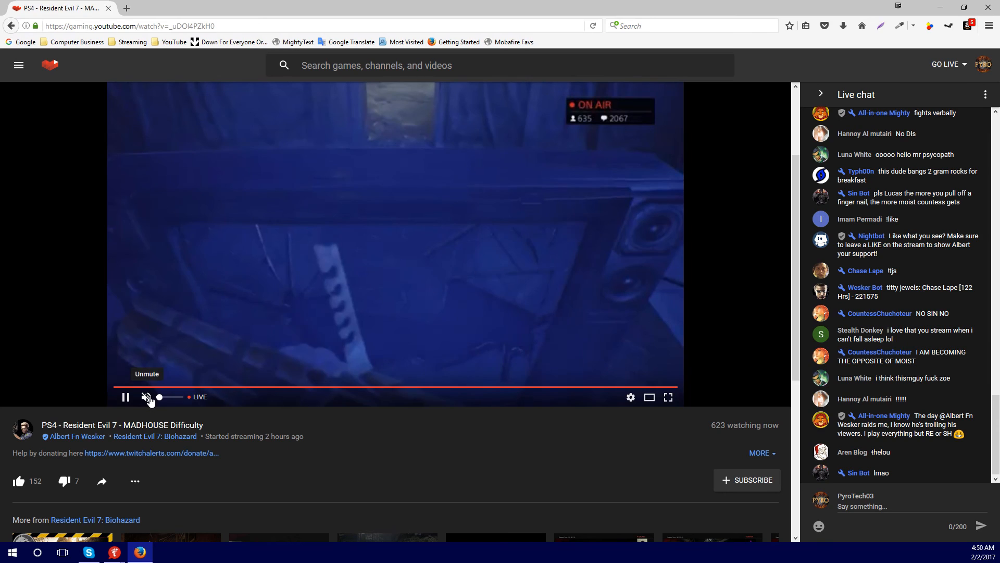
pyautogui.click(940, 7)
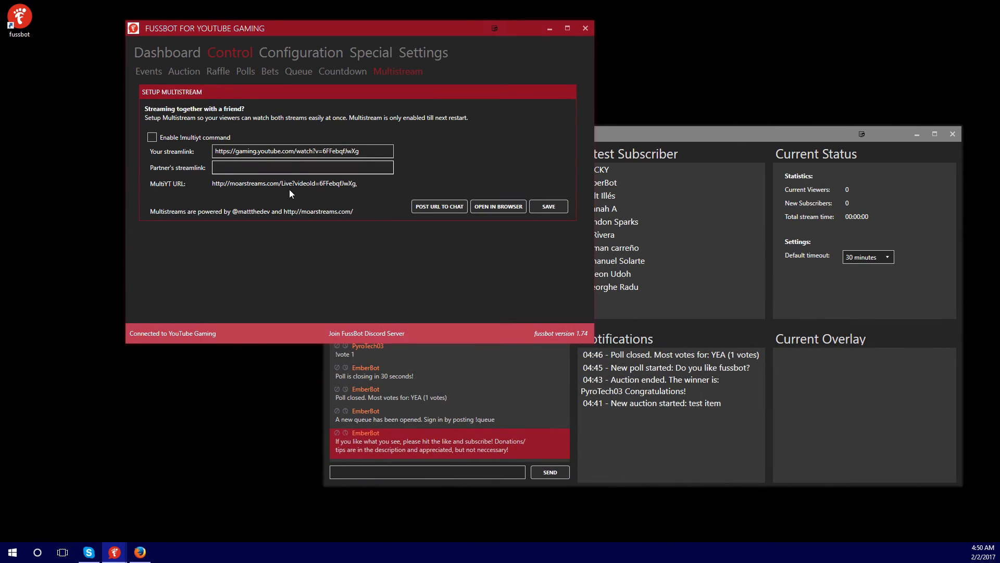
# Step: Paste the copied stream address as the partner's streamlink and post the MultiYT URL to chat
pyautogui.click(281, 167)
pyautogui.hotkey('ctrl', 'v')
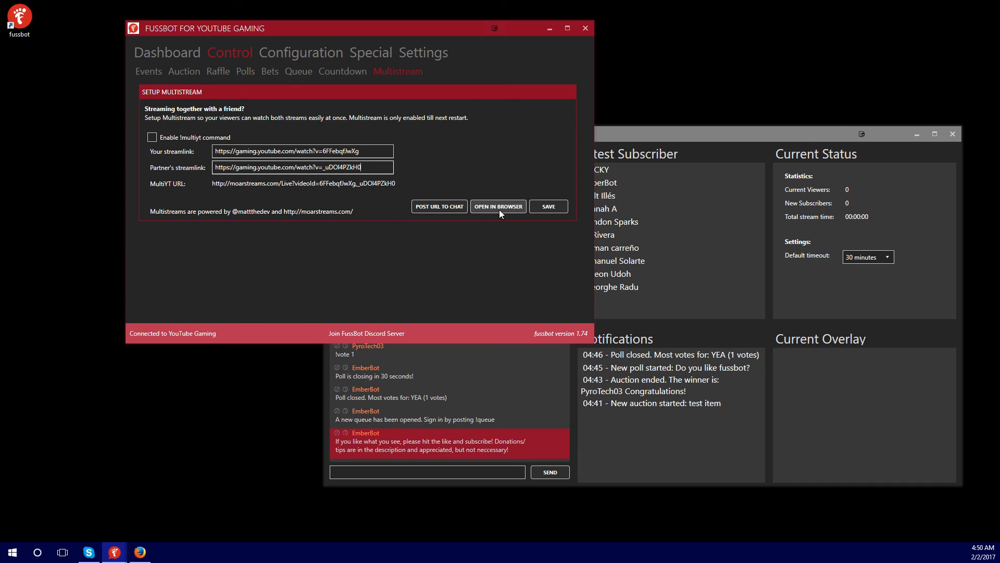
pyautogui.click(458, 209)
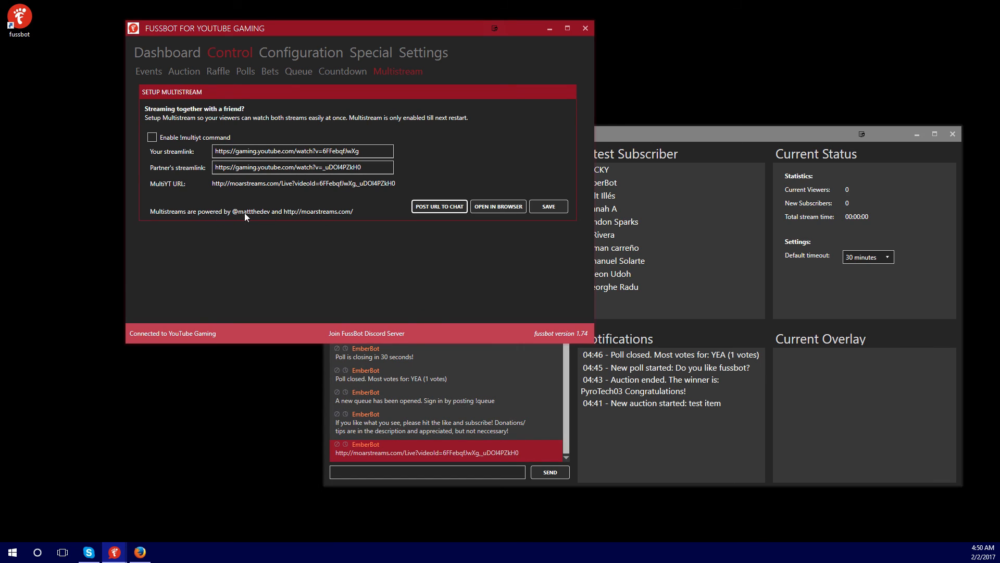
# Step: Open the multistream in the browser and examine both channels' live chats in turn
pyautogui.click(486, 208)
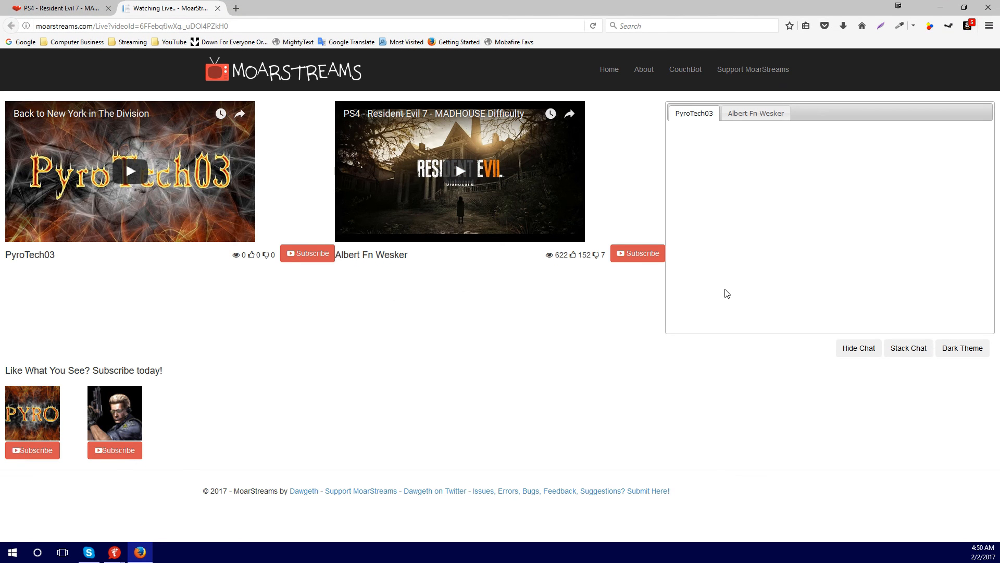
pyautogui.click(753, 117)
pyautogui.click(701, 114)
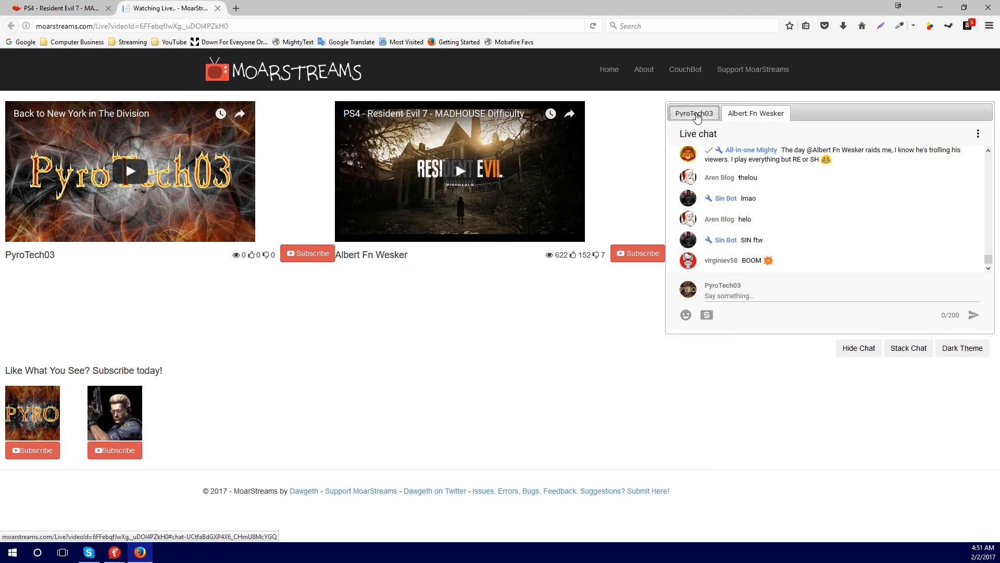
pyautogui.click(728, 114)
pyautogui.click(692, 115)
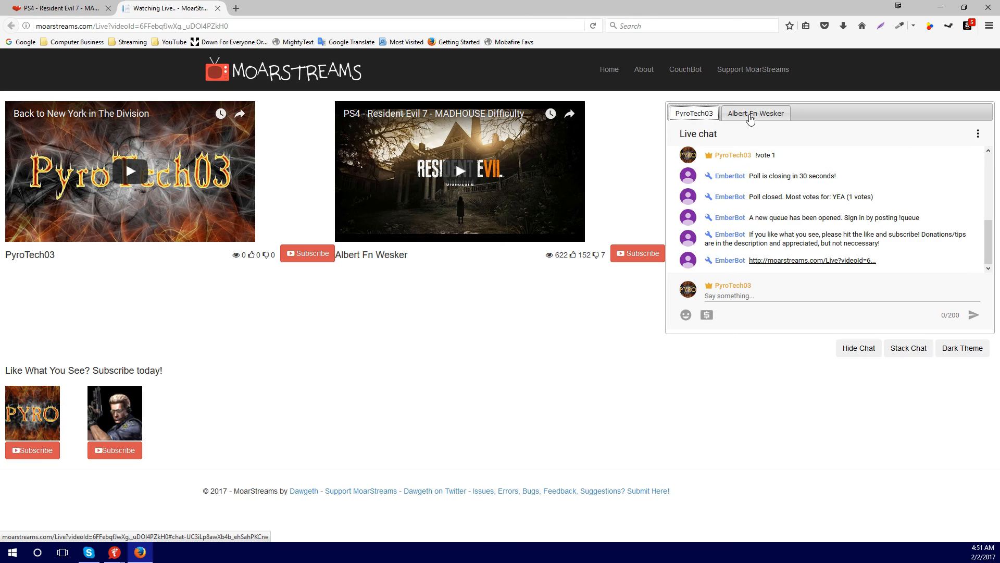
pyautogui.click(751, 118)
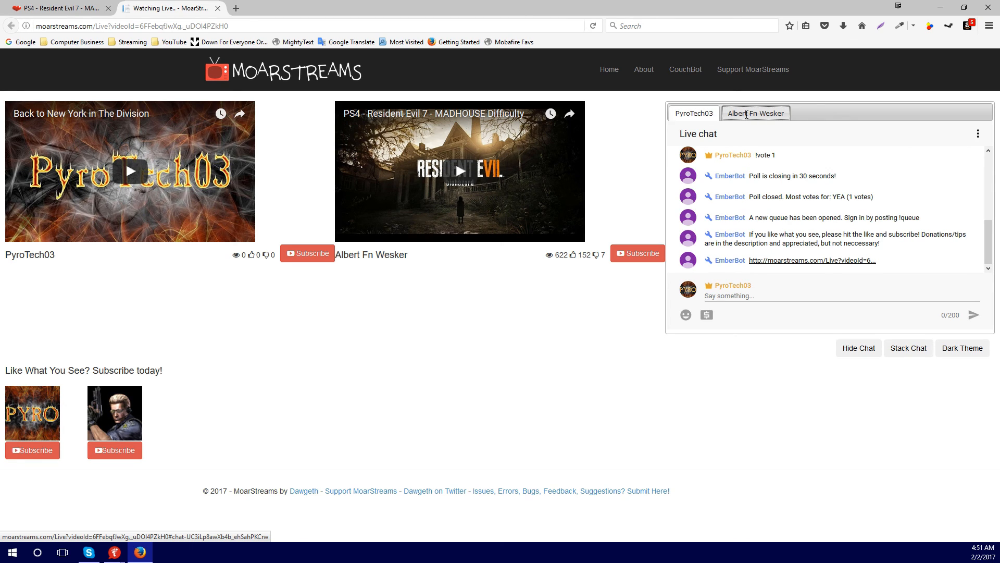
pyautogui.click(704, 114)
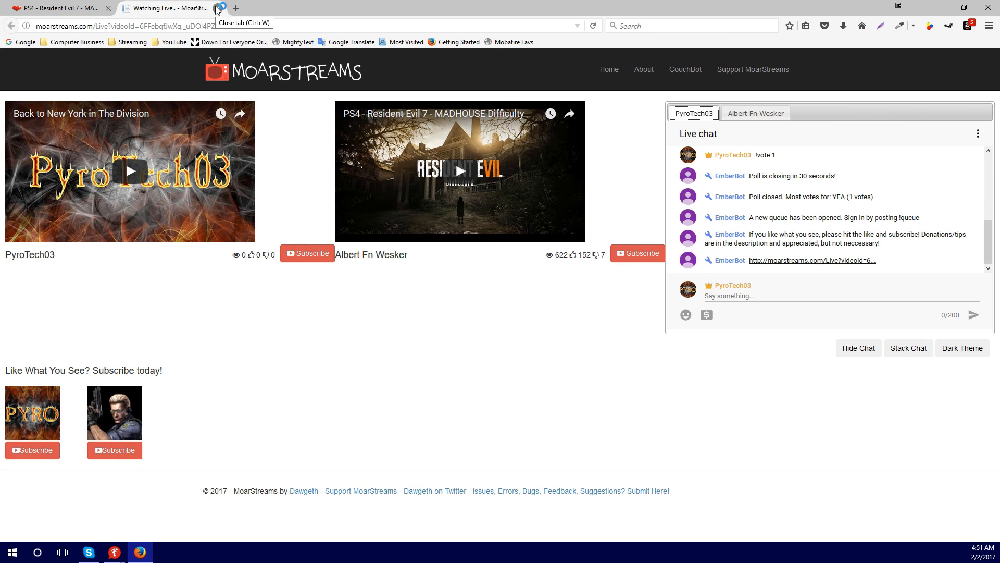
# Step: Open the MoarStreams home page to read how its multistream URLs are built
pyautogui.click(606, 70)
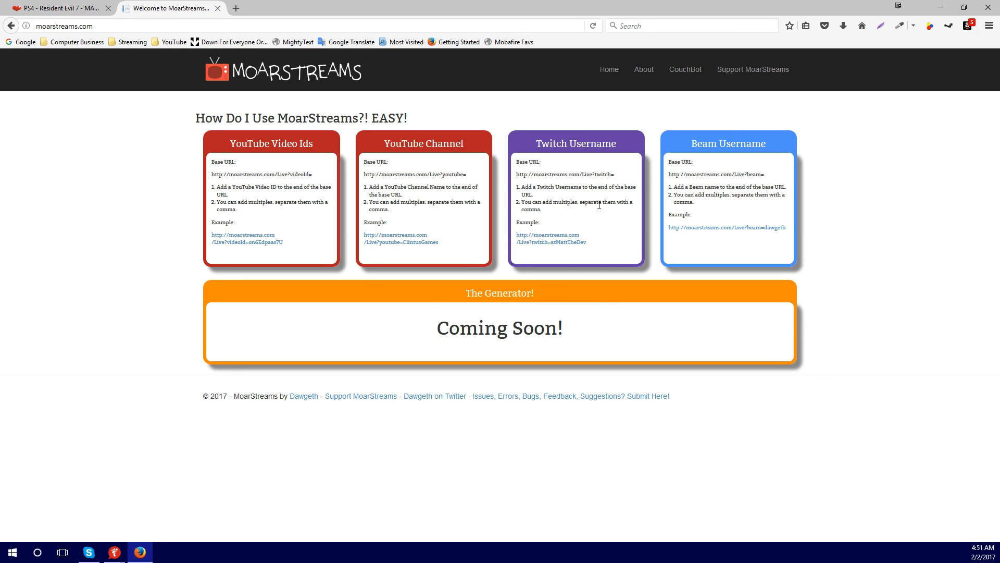
# Step: Close the MoarStreams page and the Firefox window to return to FussBot's multistream setup
pyautogui.click(218, 8)
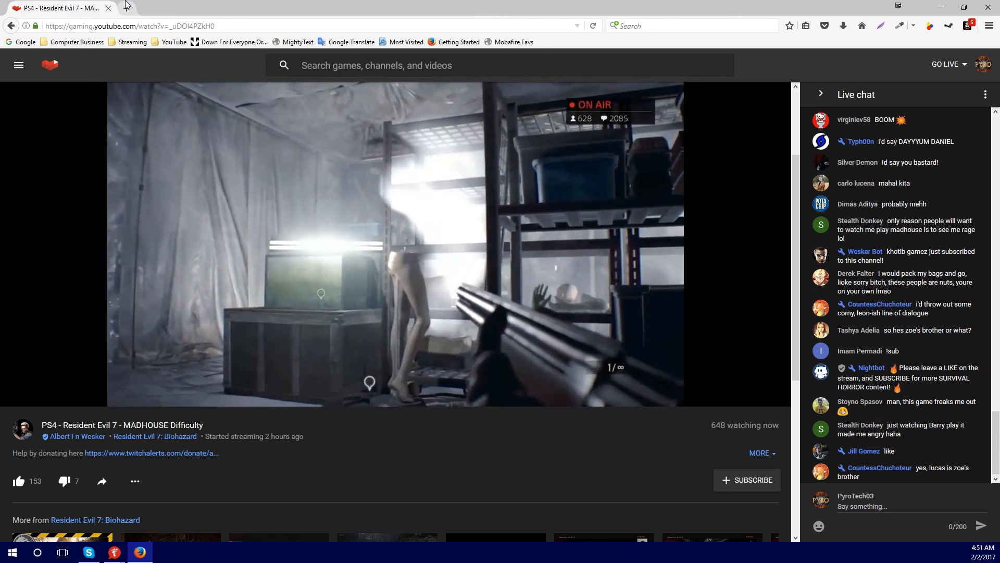
pyautogui.click(990, 8)
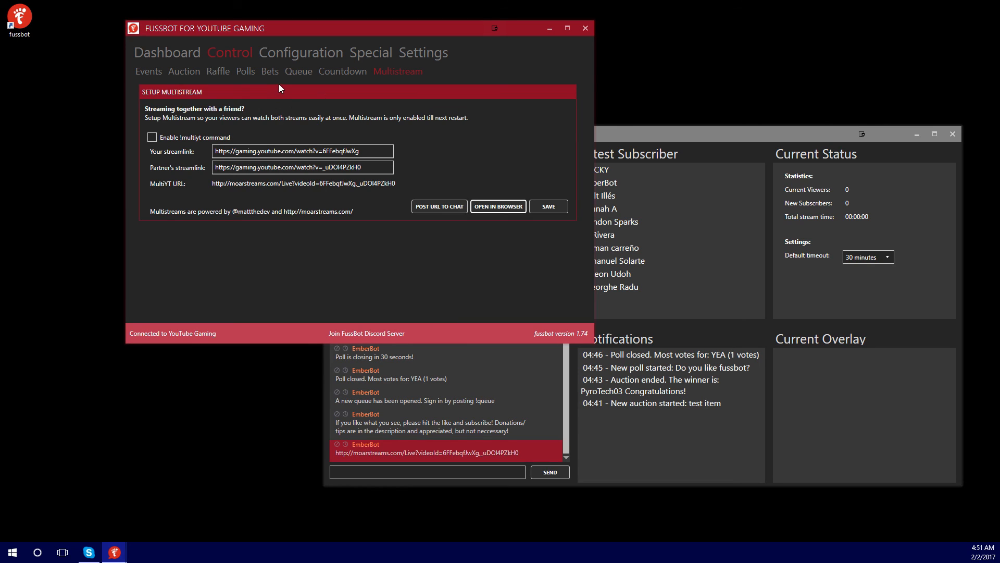
# Step: Look back over the gambling, custom commands, multistream, quotes and advanced settings pages, ending on the Dashboard's connection status
pyautogui.click(304, 52)
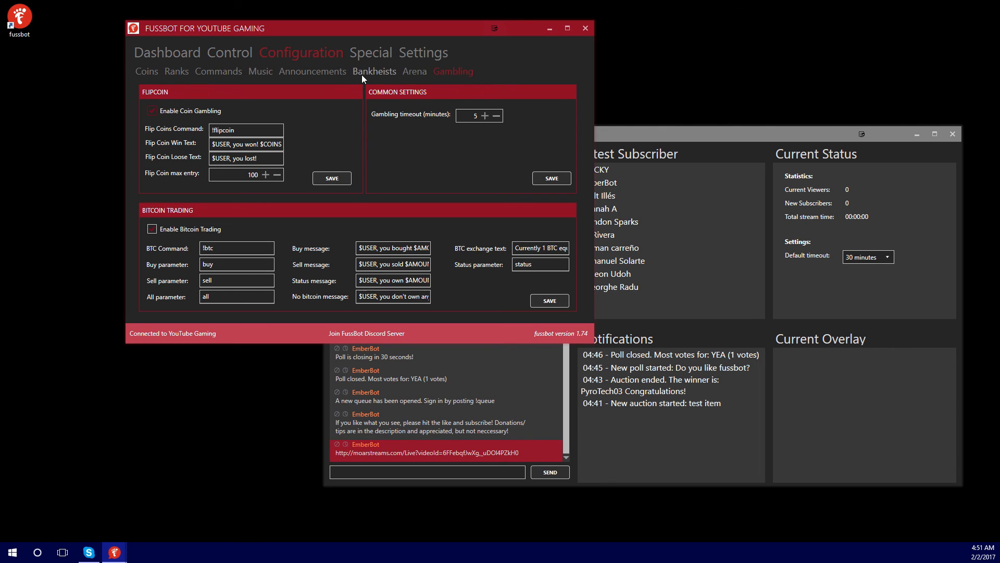
pyautogui.click(305, 74)
pyautogui.click(260, 72)
pyautogui.click(233, 72)
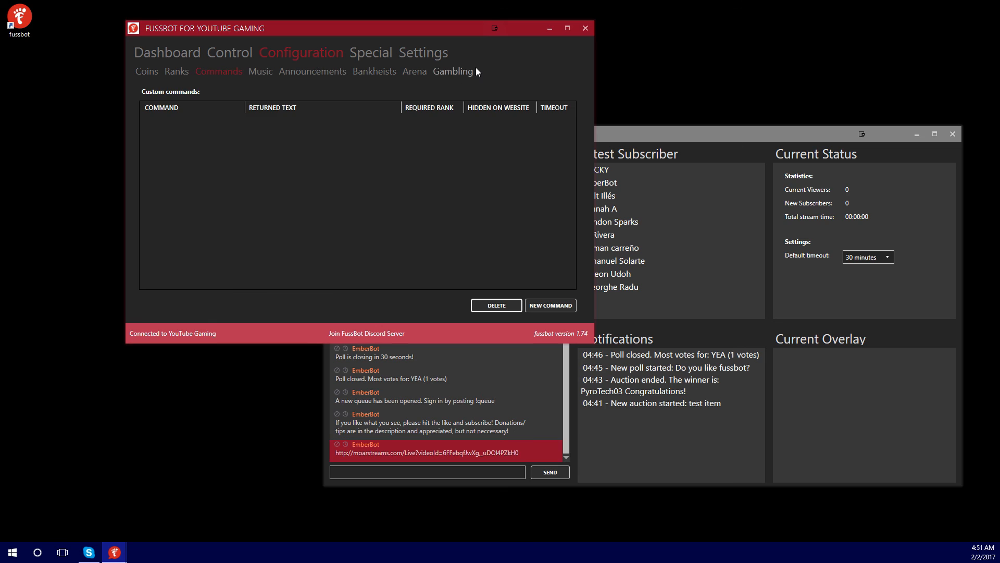
pyautogui.click(459, 71)
pyautogui.click(238, 59)
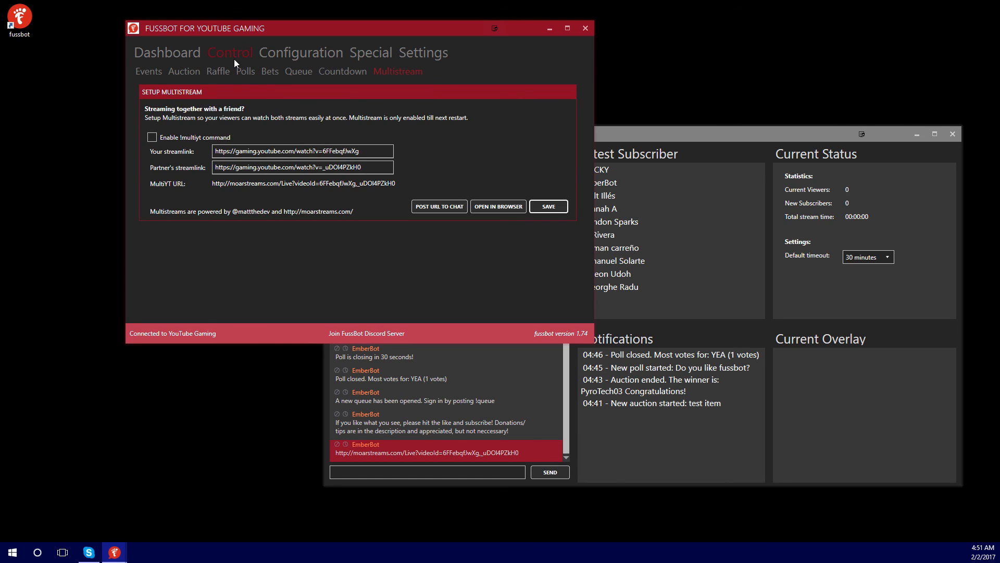
pyautogui.click(156, 55)
pyautogui.click(392, 61)
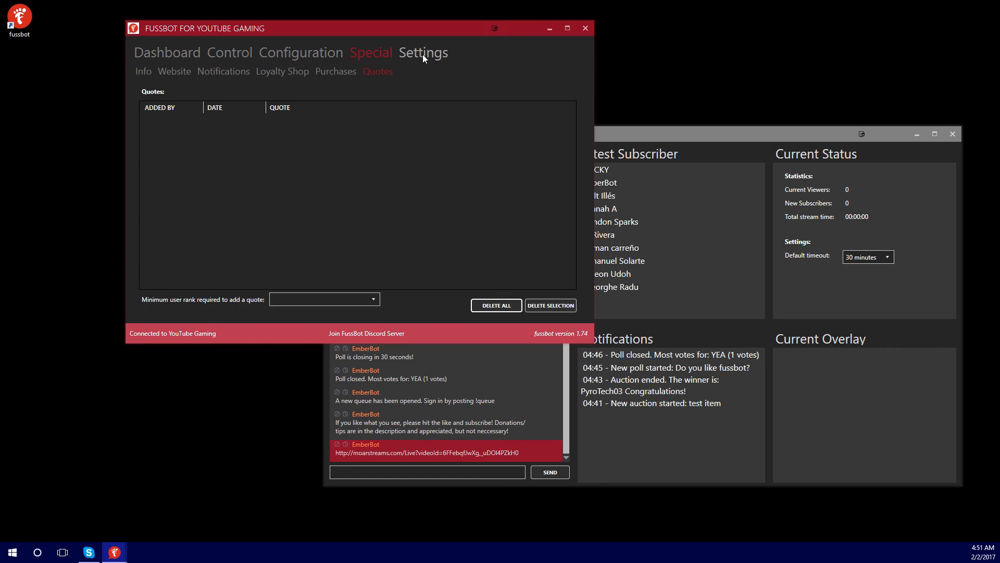
pyautogui.click(423, 54)
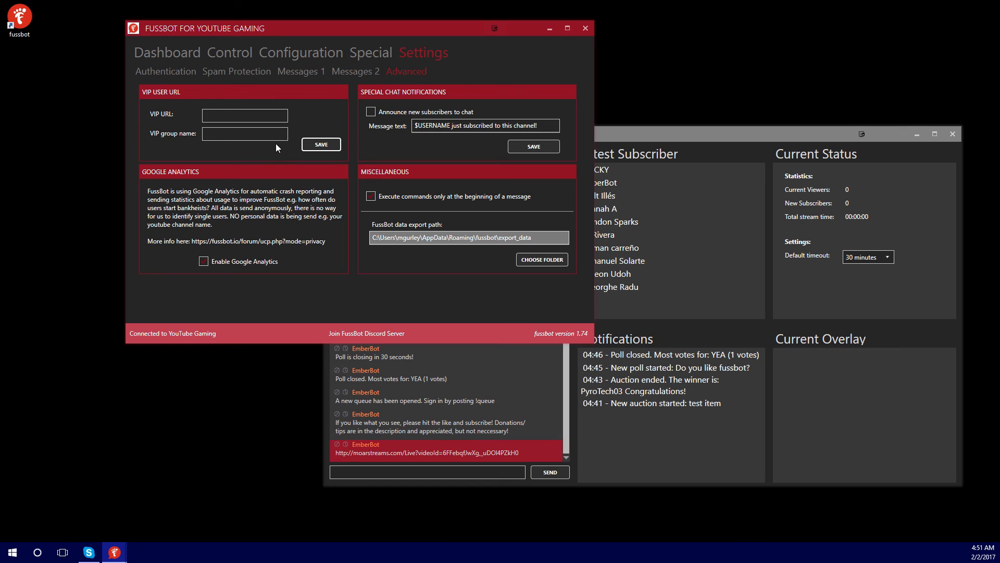
pyautogui.click(170, 57)
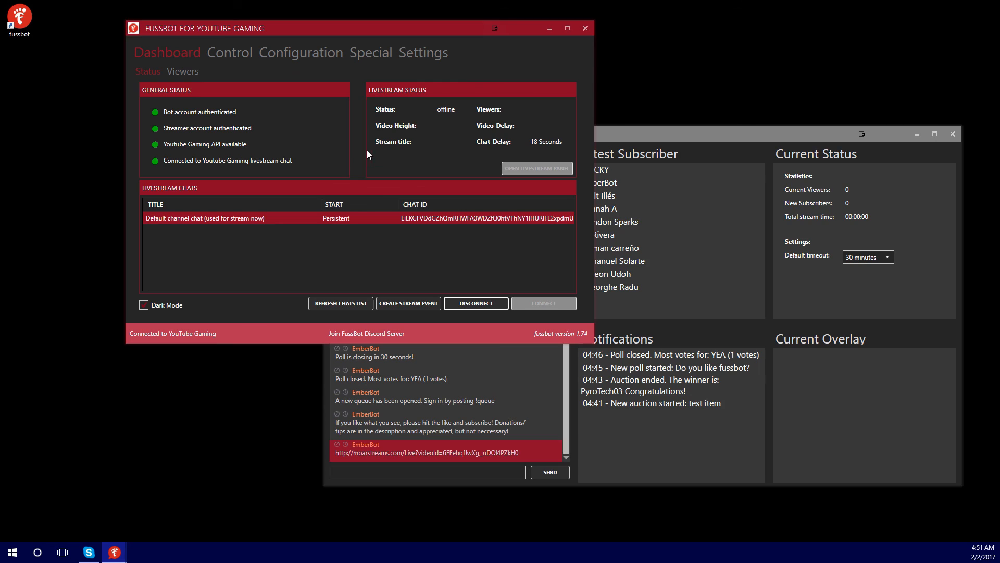
pyautogui.click(472, 302)
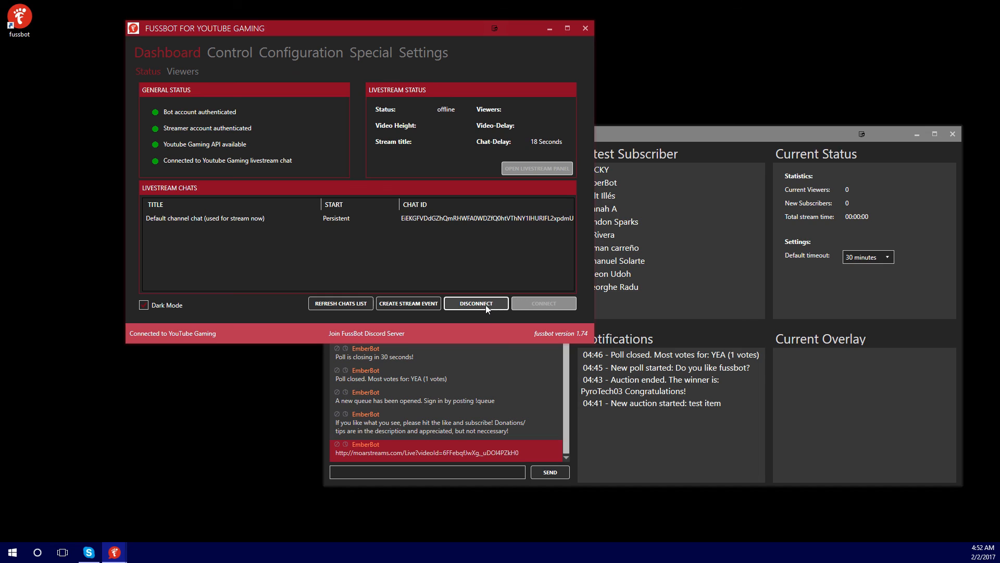
# Step: Revisit the multistream setup, the Special section's Info page and the coins system configuration
pyautogui.click(210, 59)
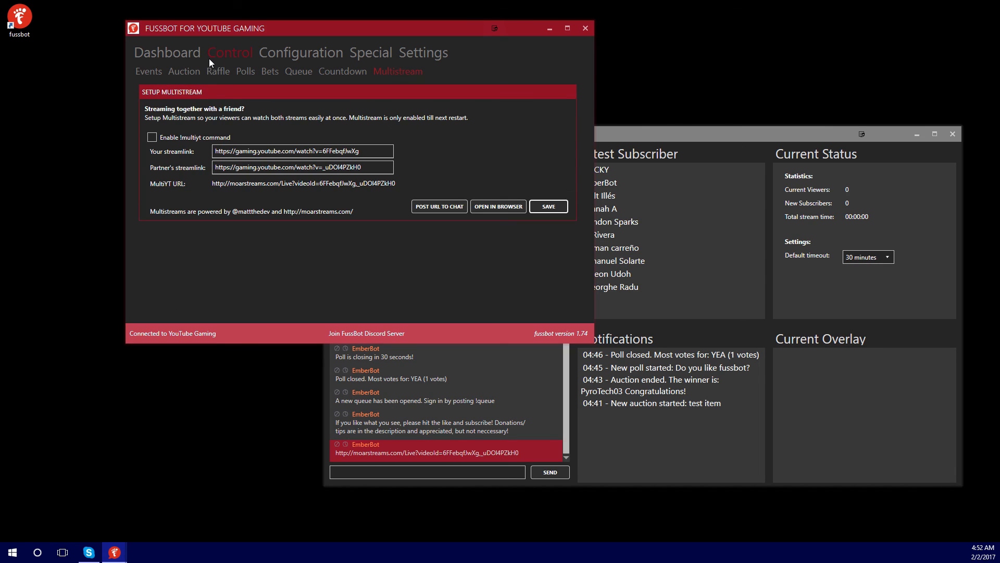
pyautogui.click(381, 55)
pyautogui.click(143, 75)
pyautogui.click(327, 52)
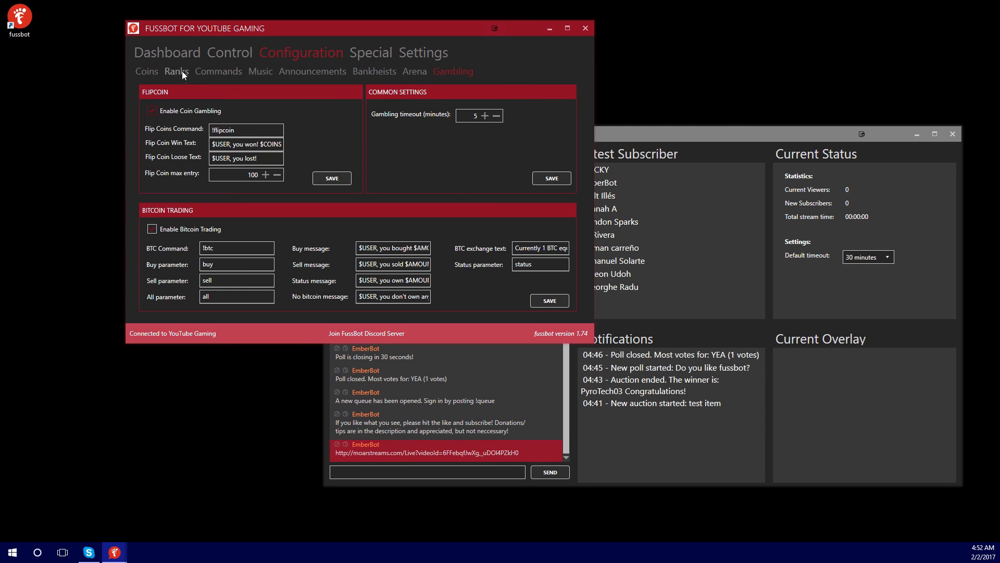
pyautogui.click(144, 73)
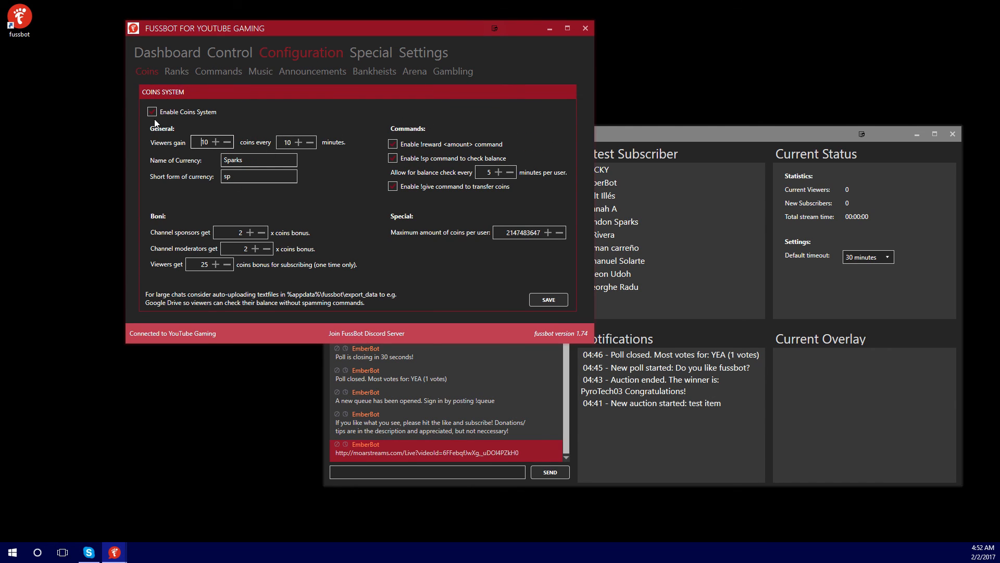
# Step: Disconnect the bot from the livestream chat and move the FussBot window to the middle of the desktop
pyautogui.click(195, 55)
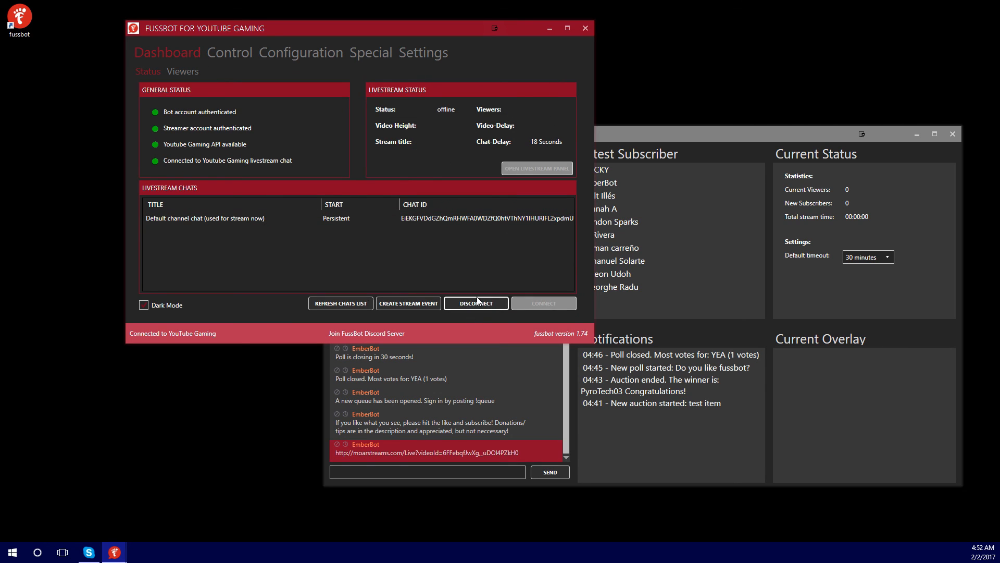
pyautogui.click(475, 304)
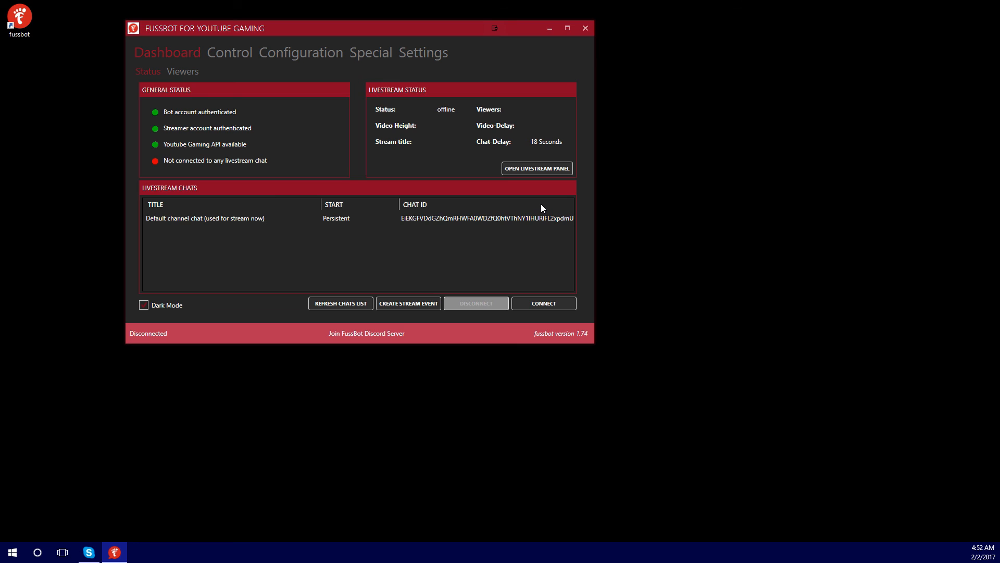
pyautogui.moveTo(376, 29); pyautogui.dragTo(548, 128)
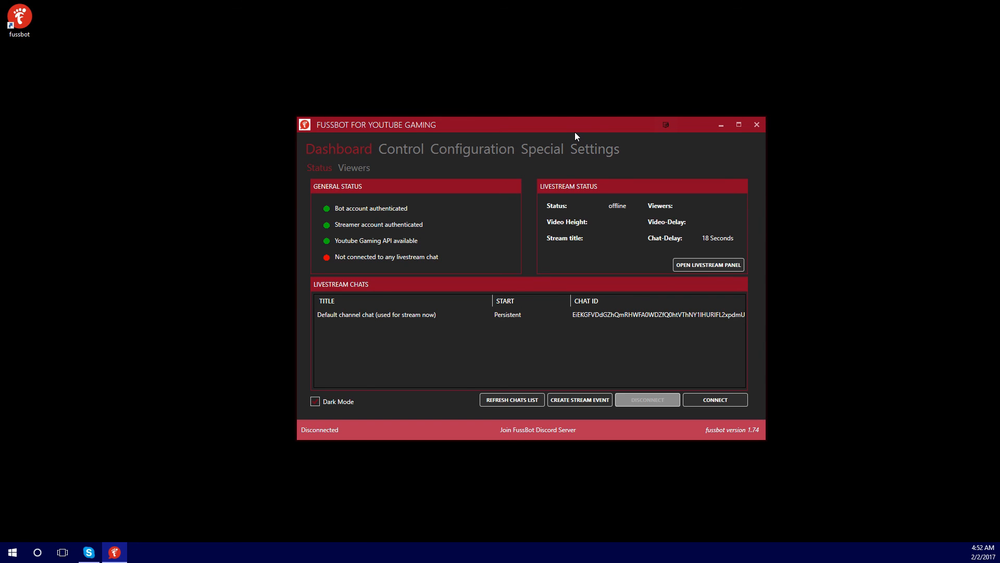
pyautogui.moveTo(574, 129); pyautogui.dragTo(548, 120)
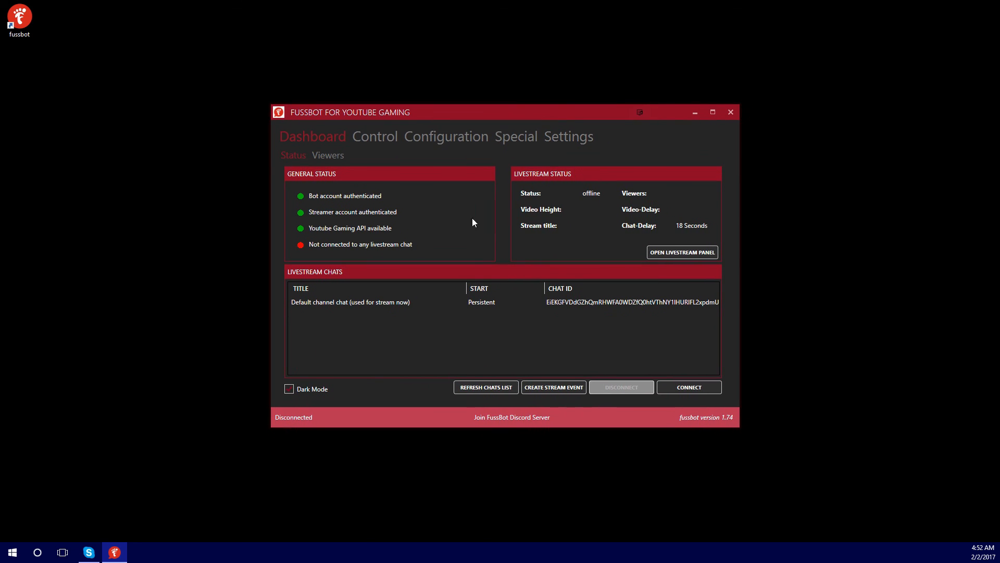